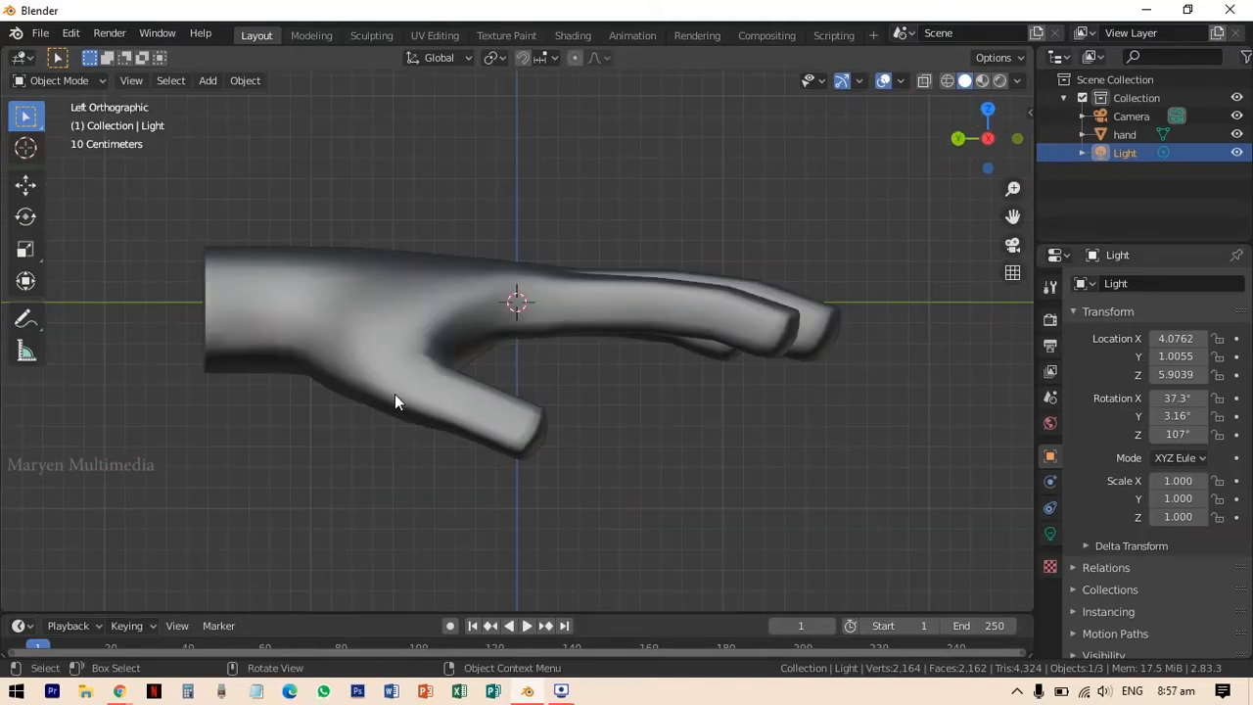
click(369, 312)
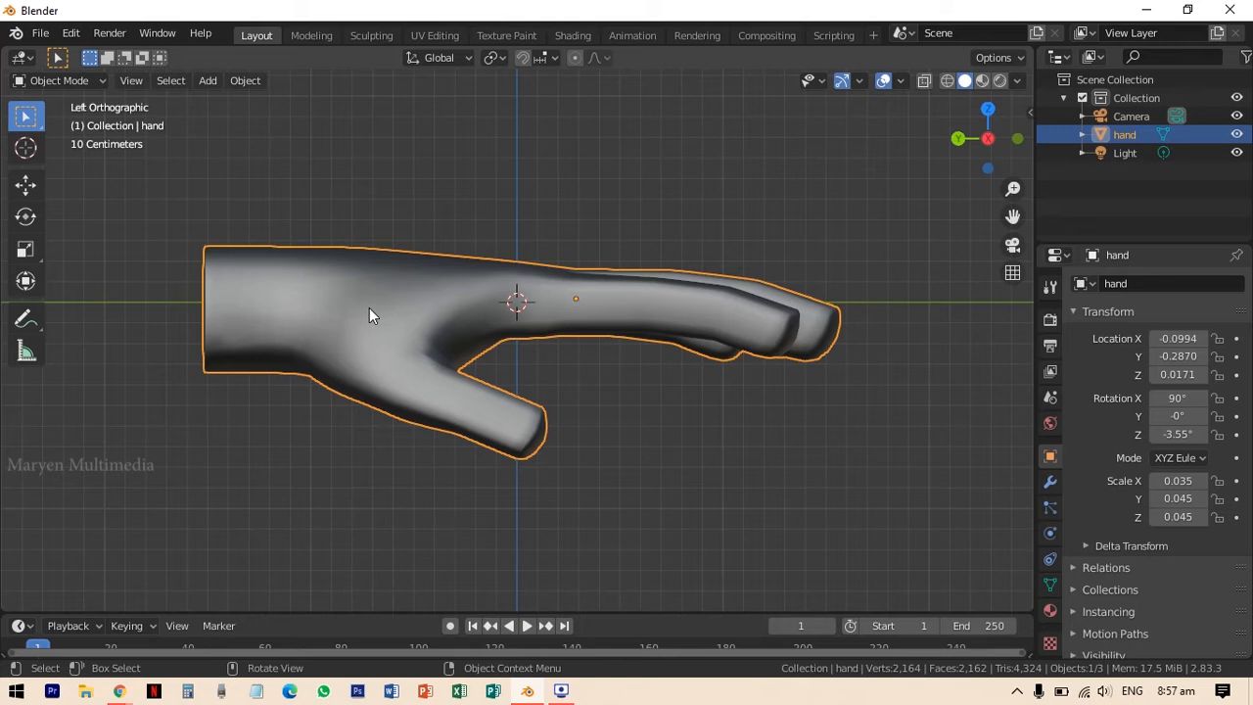
key(shift+a)
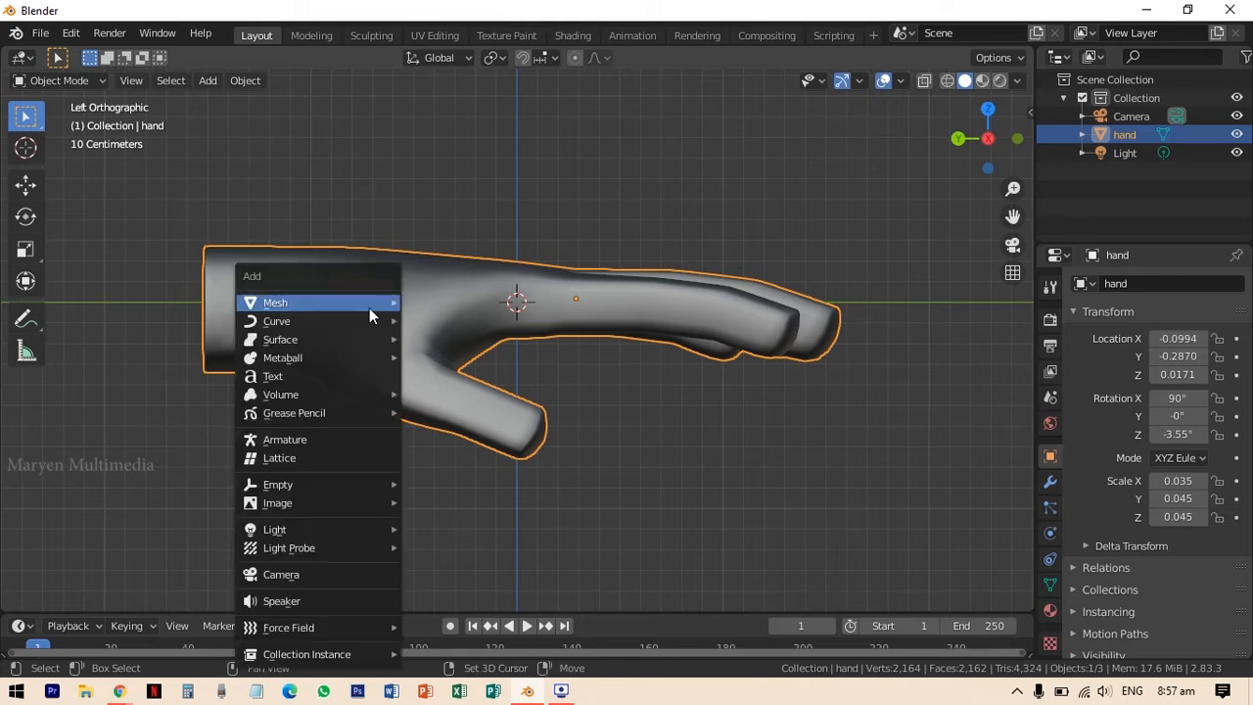
mouse_move(369, 307)
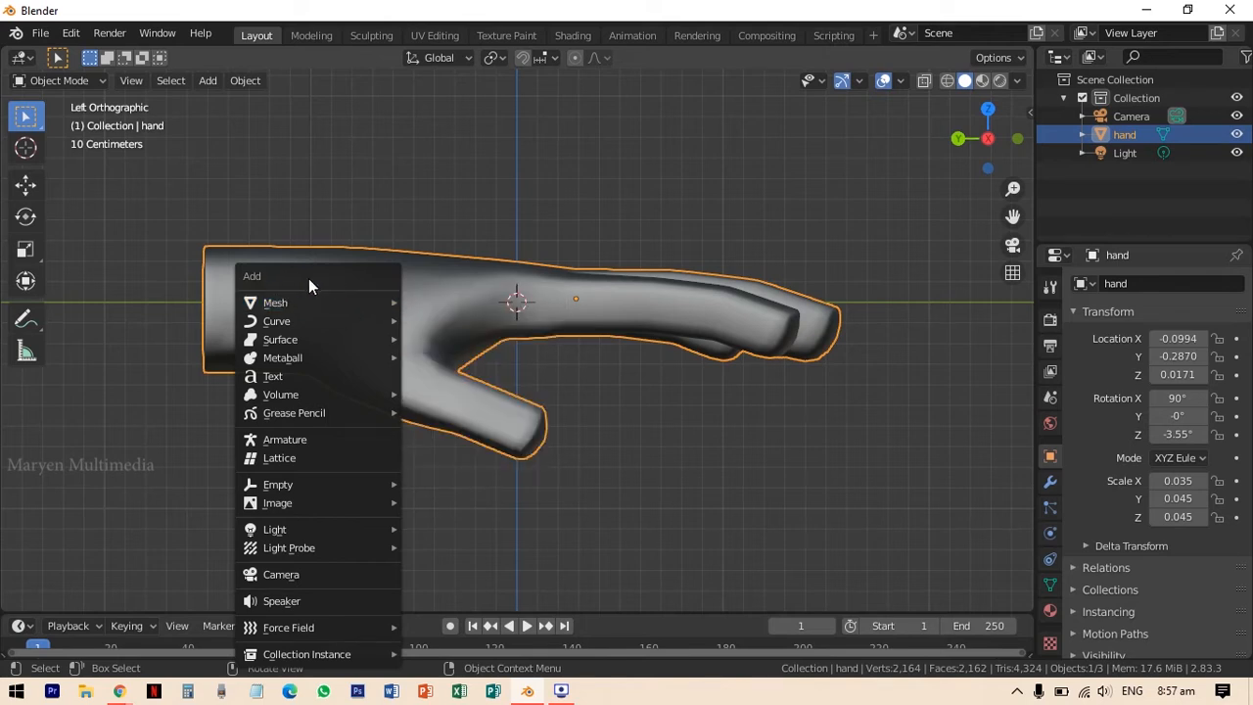
click(328, 440)
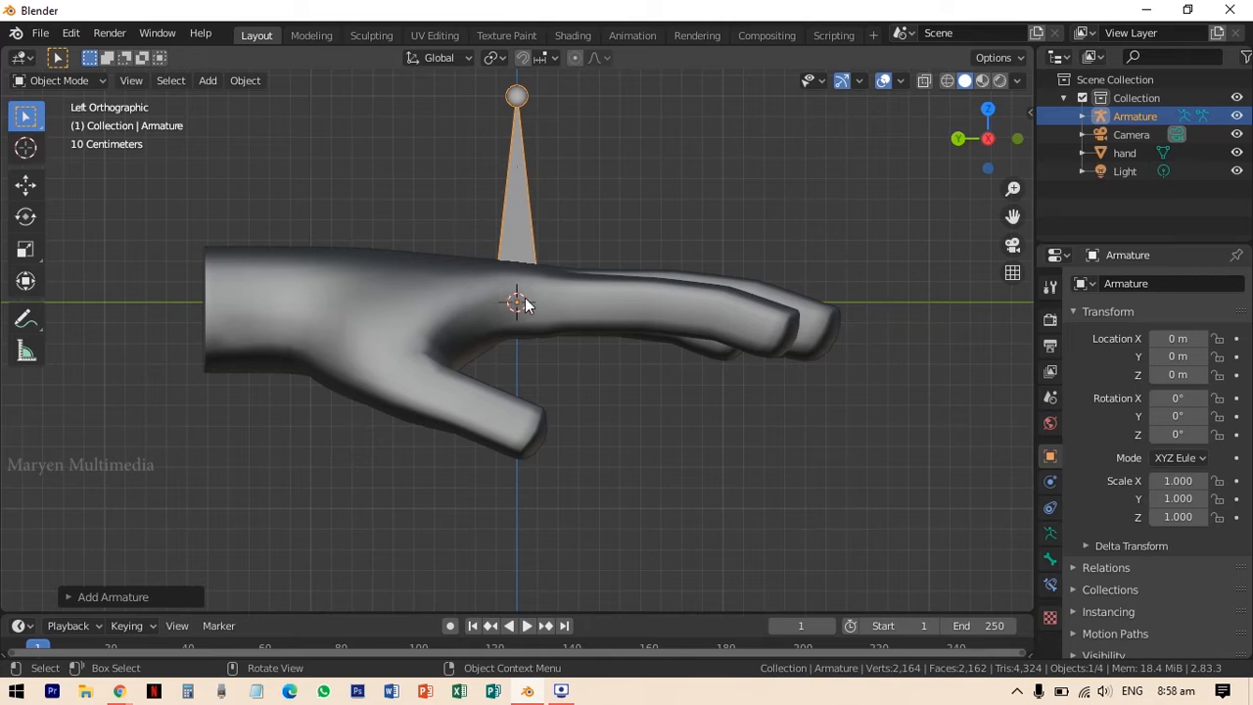
key(c)
key(Escape)
key(ctrl+z)
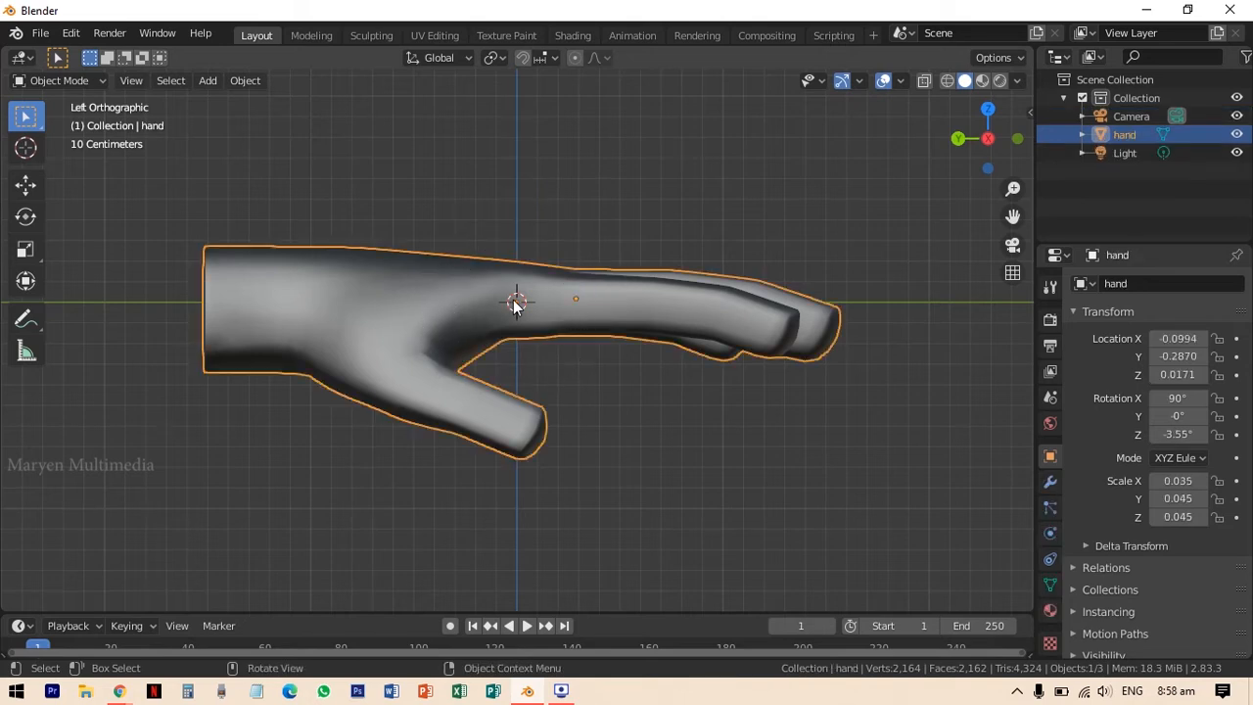
Place the 3D cursor just beyond the hand's fingertips and add an armature there.
click(25, 148)
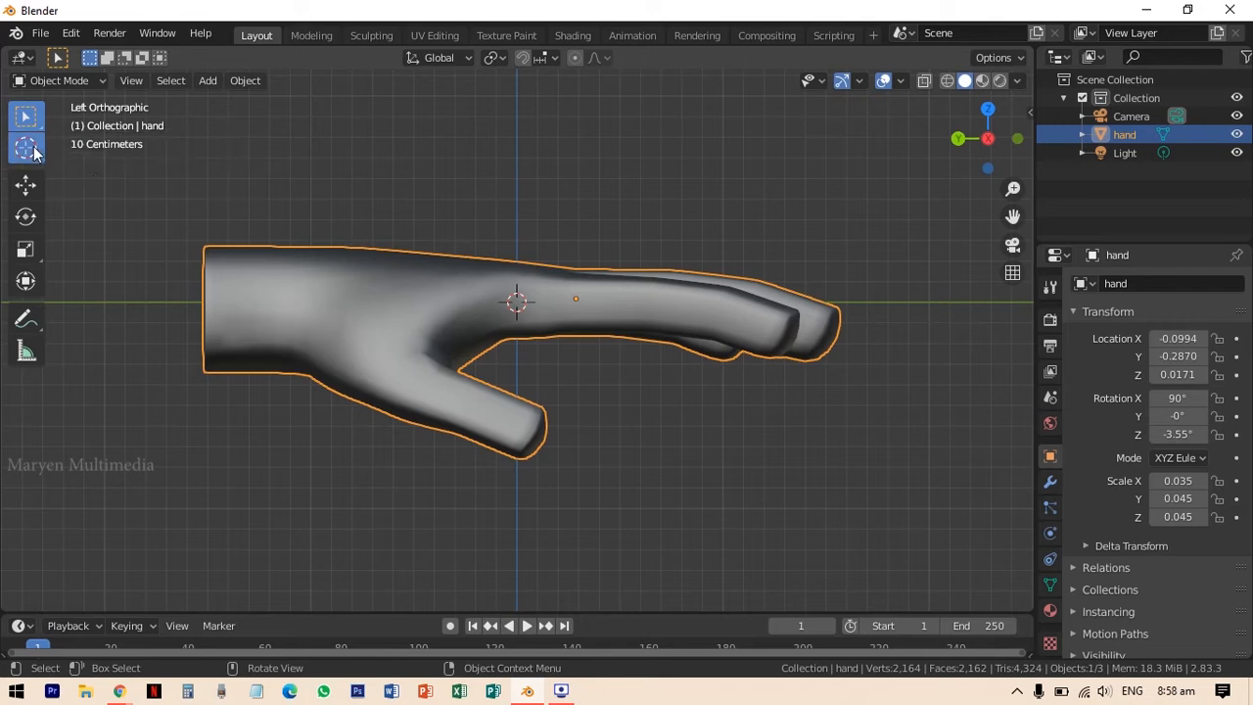
click(912, 313)
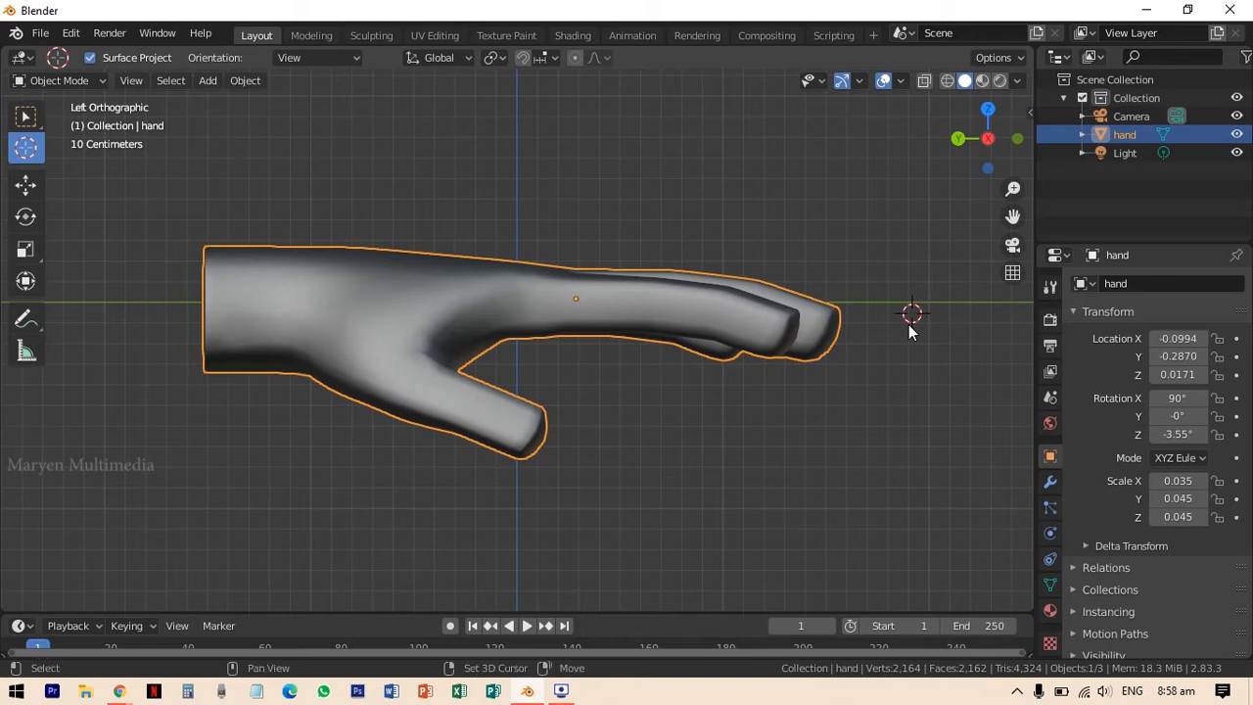
key(shift+a)
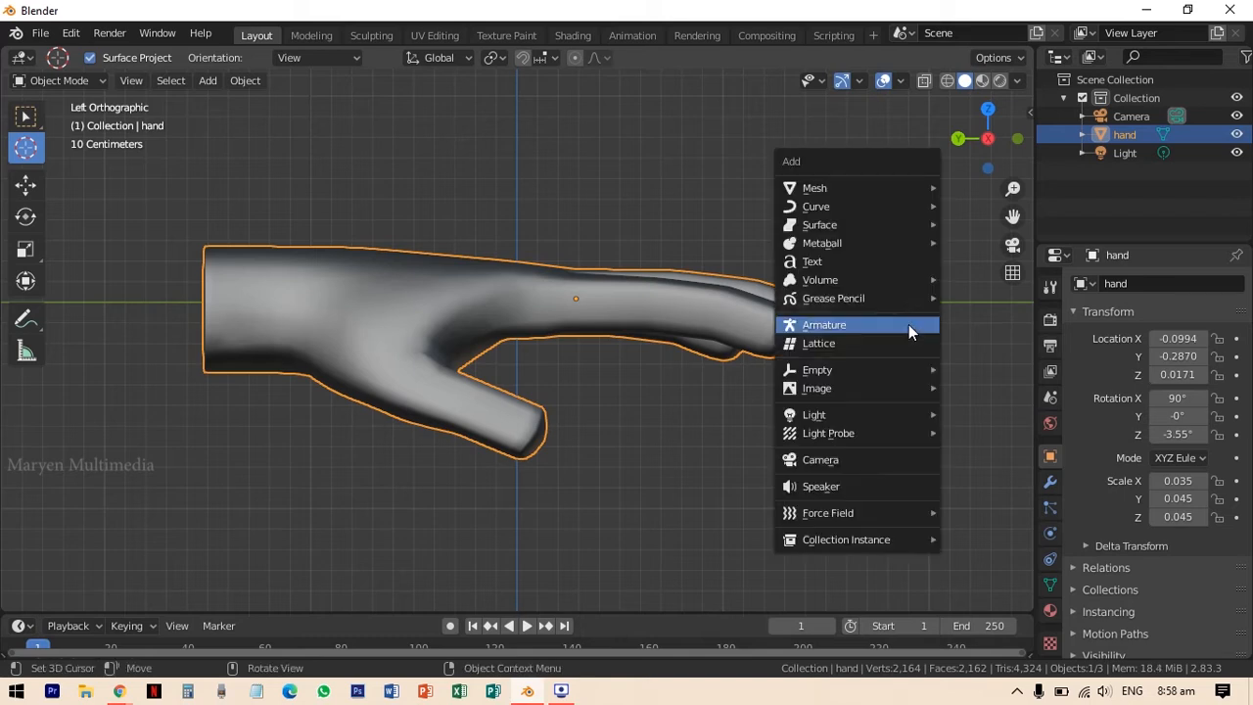
click(908, 324)
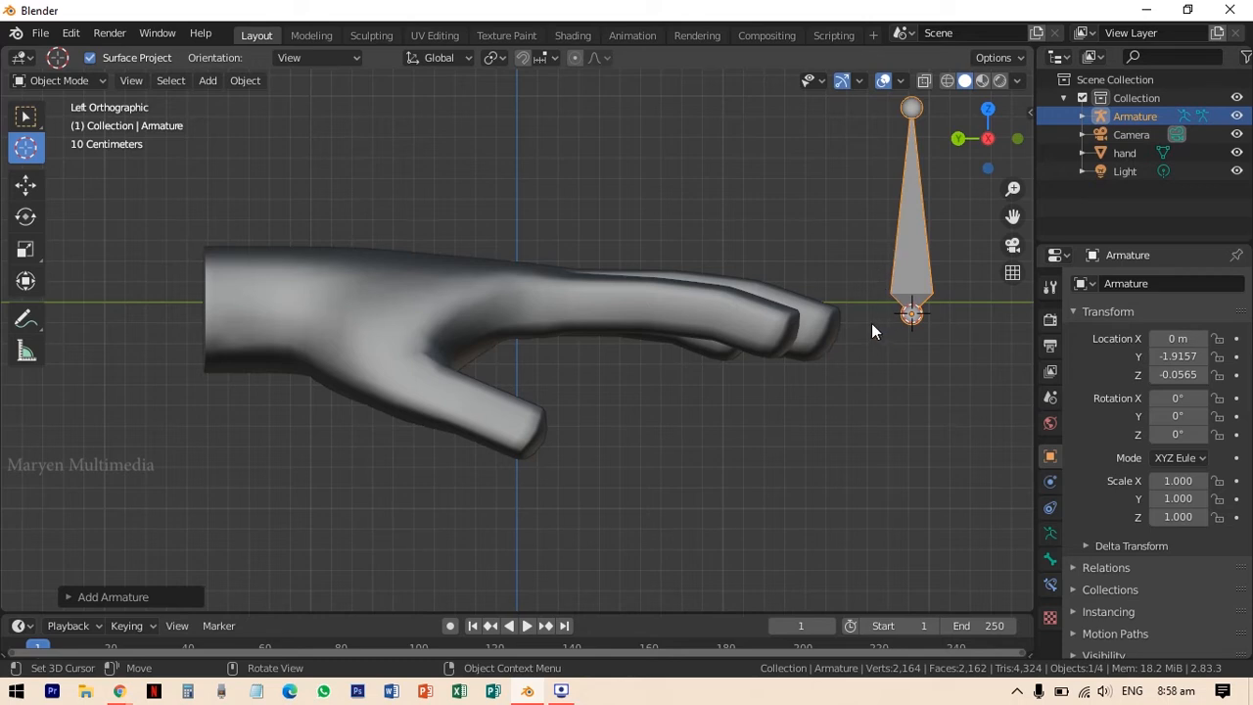
click(912, 331)
click(25, 115)
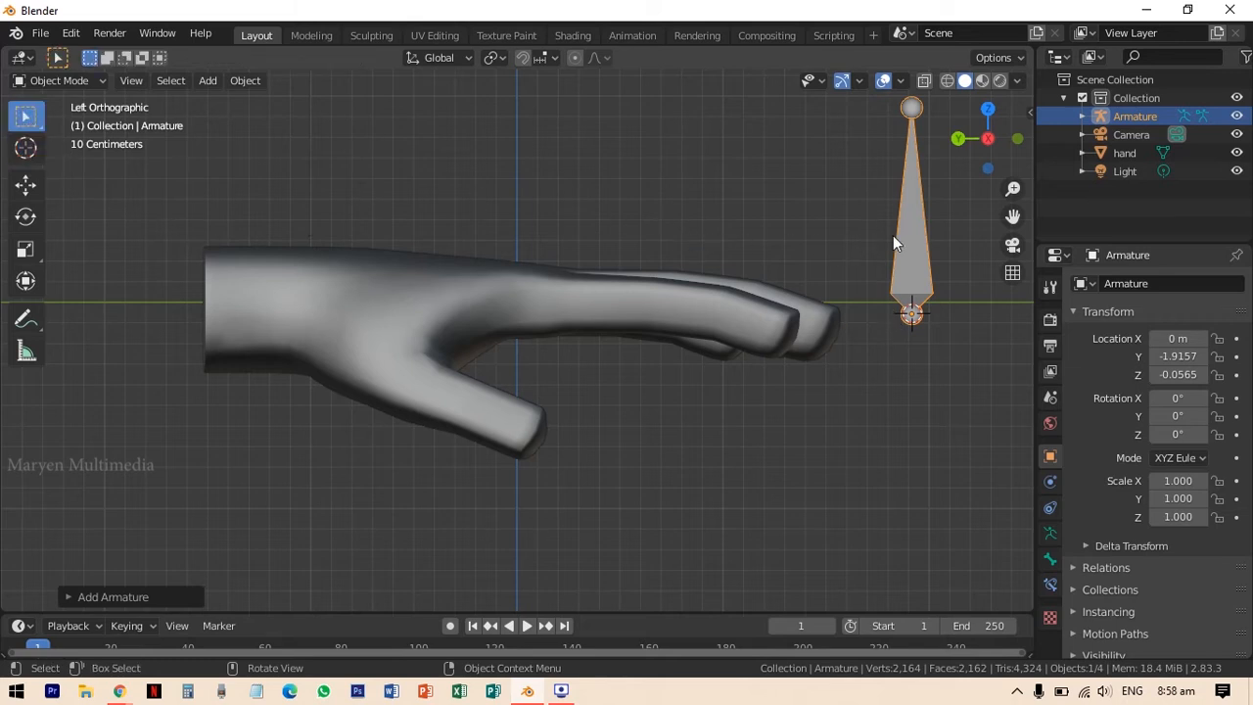
Move the armature along the Y axis into the middle of the hand, to about Y -0.07 m.
click(25, 184)
drag(822, 314, 451, 300)
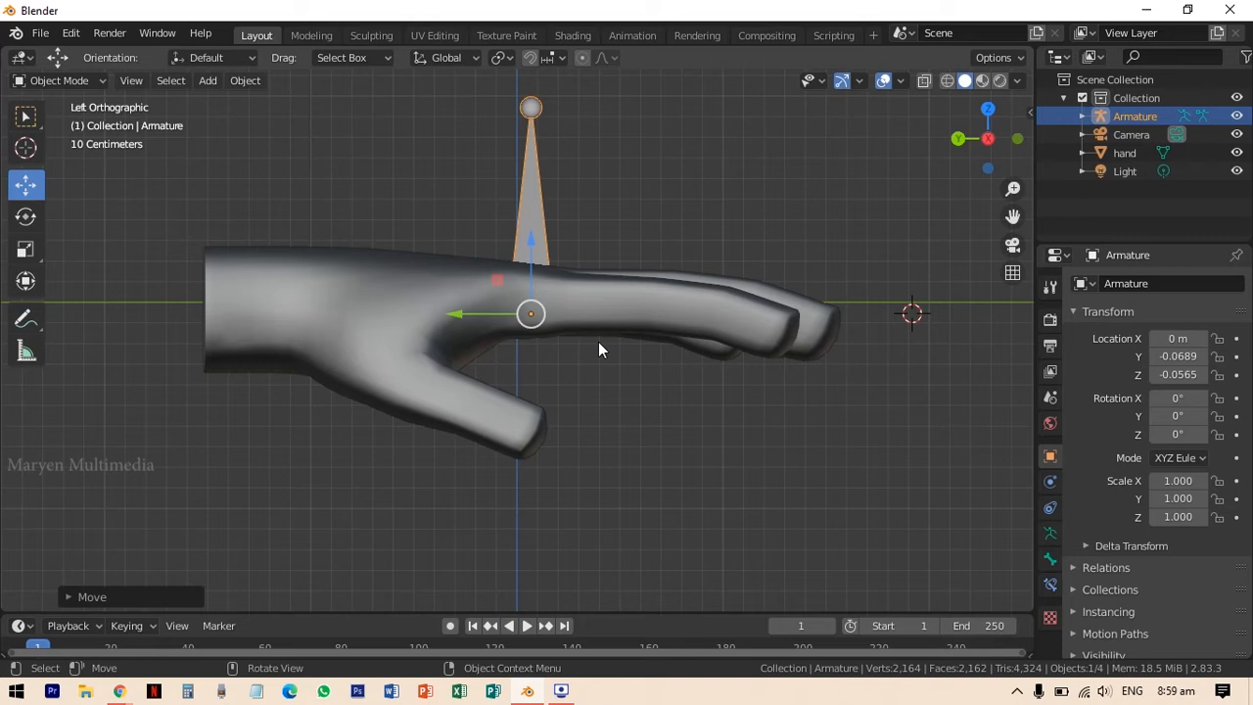
click(29, 116)
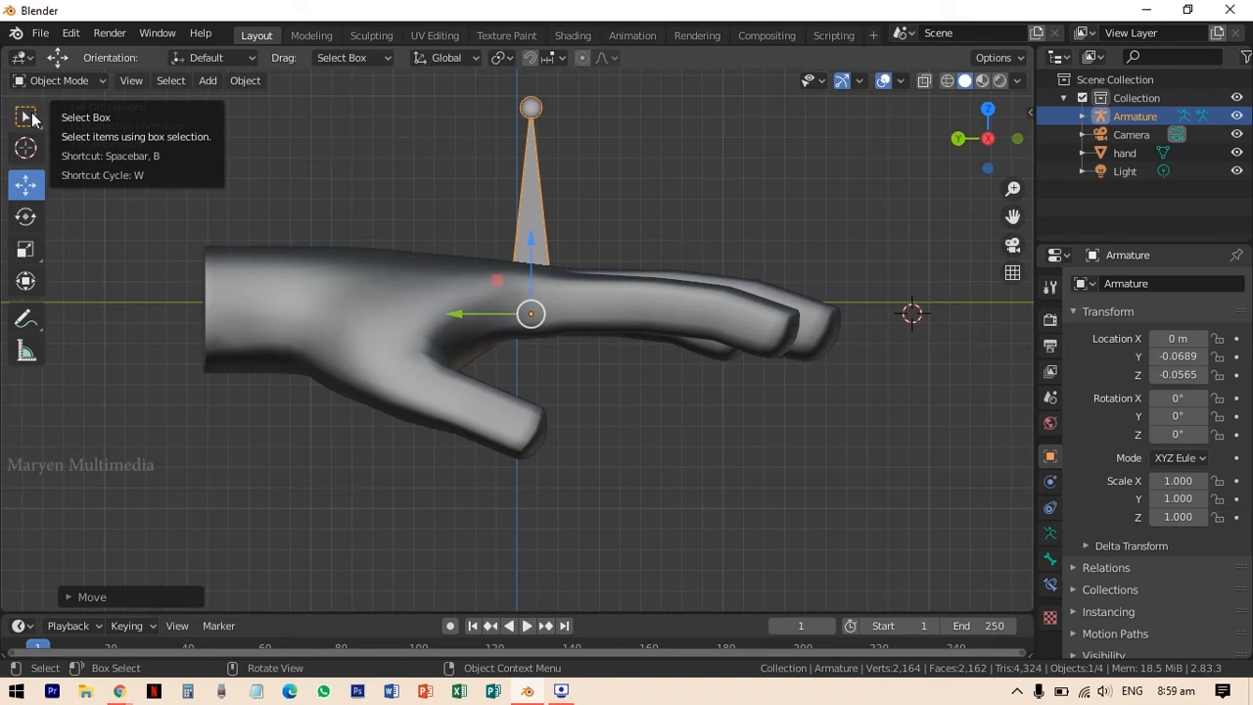
click(29, 116)
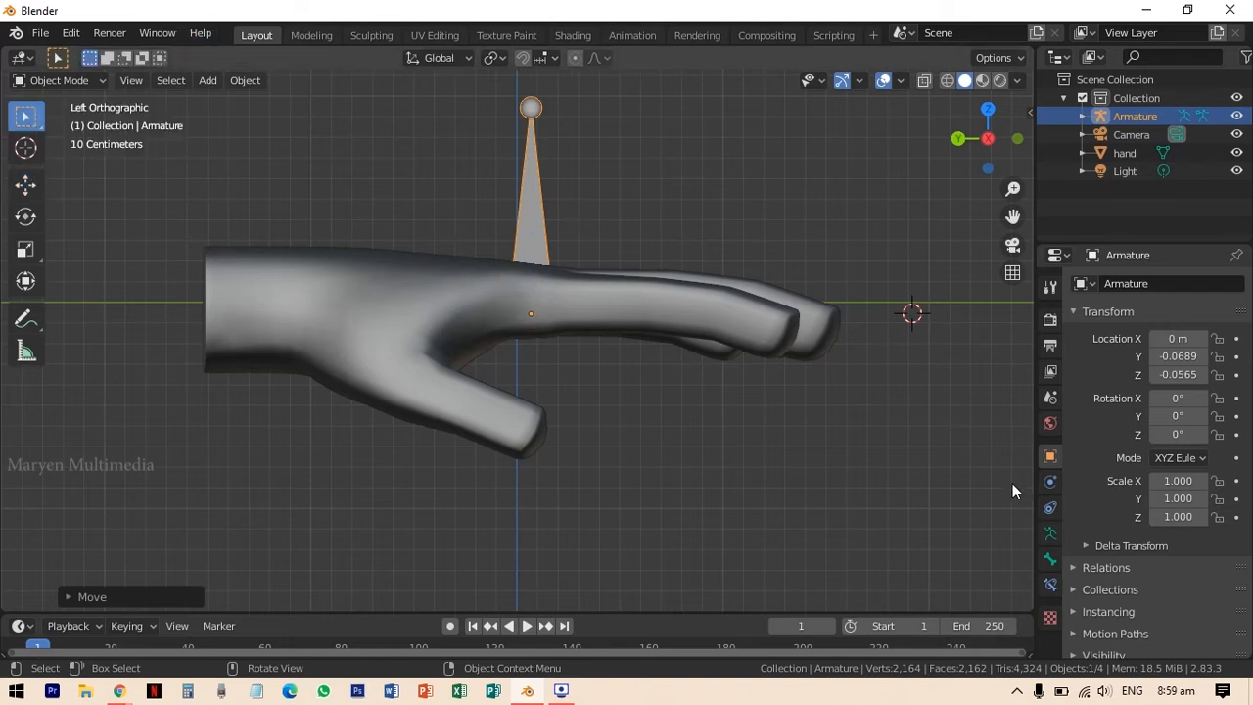
Enable In Front in the armature's viewport display settings so the bone draws over the hand mesh.
click(1044, 543)
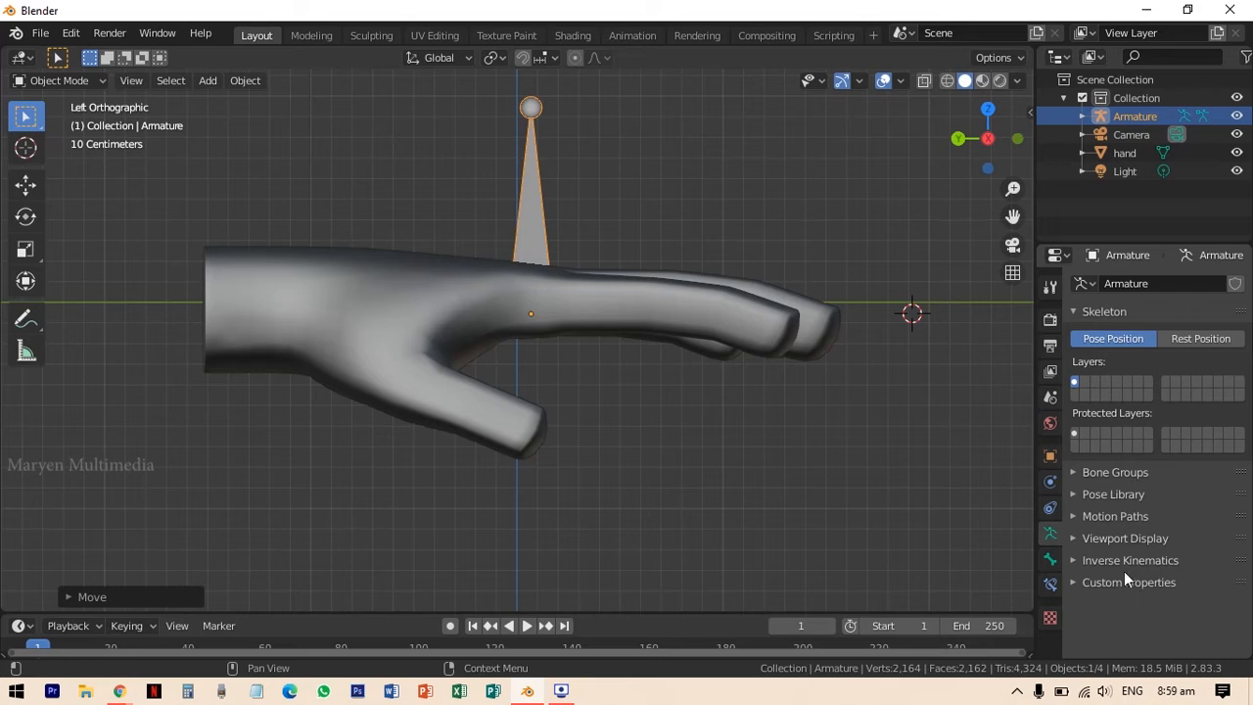
key(ctrl)
key(ctrl)
key(ctrl)
click(1072, 541)
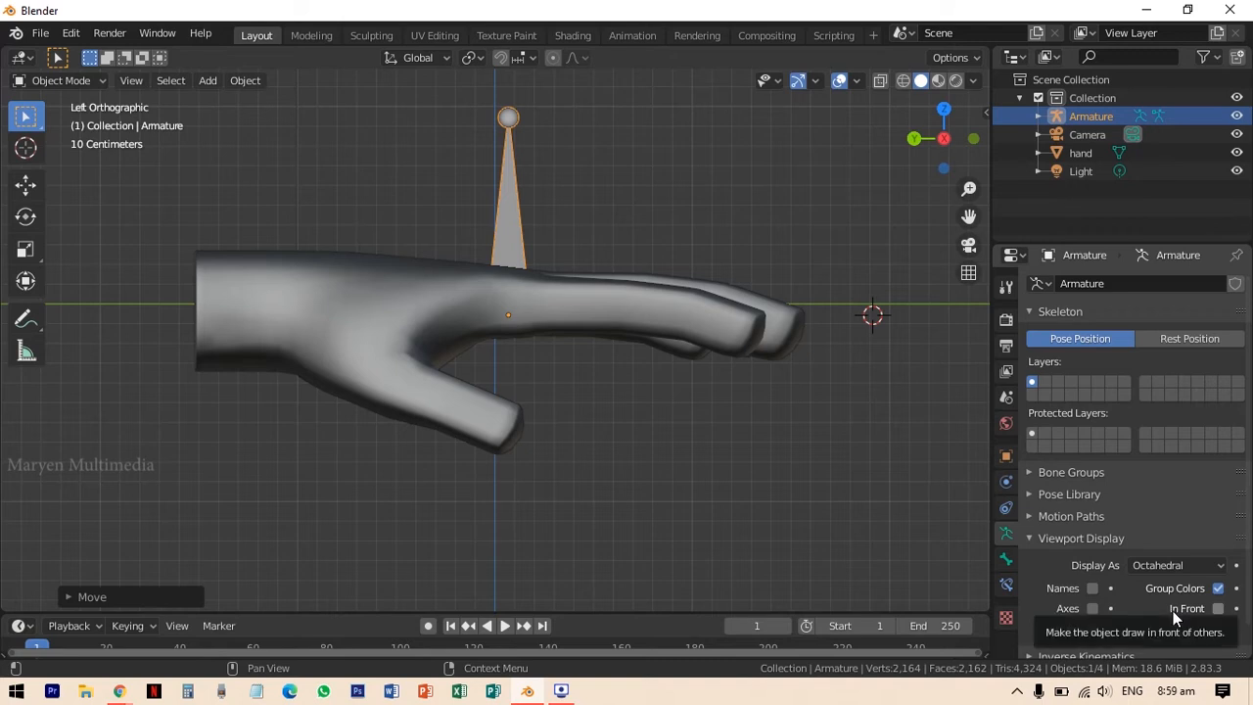
key(ctrl)
key(ctrl)
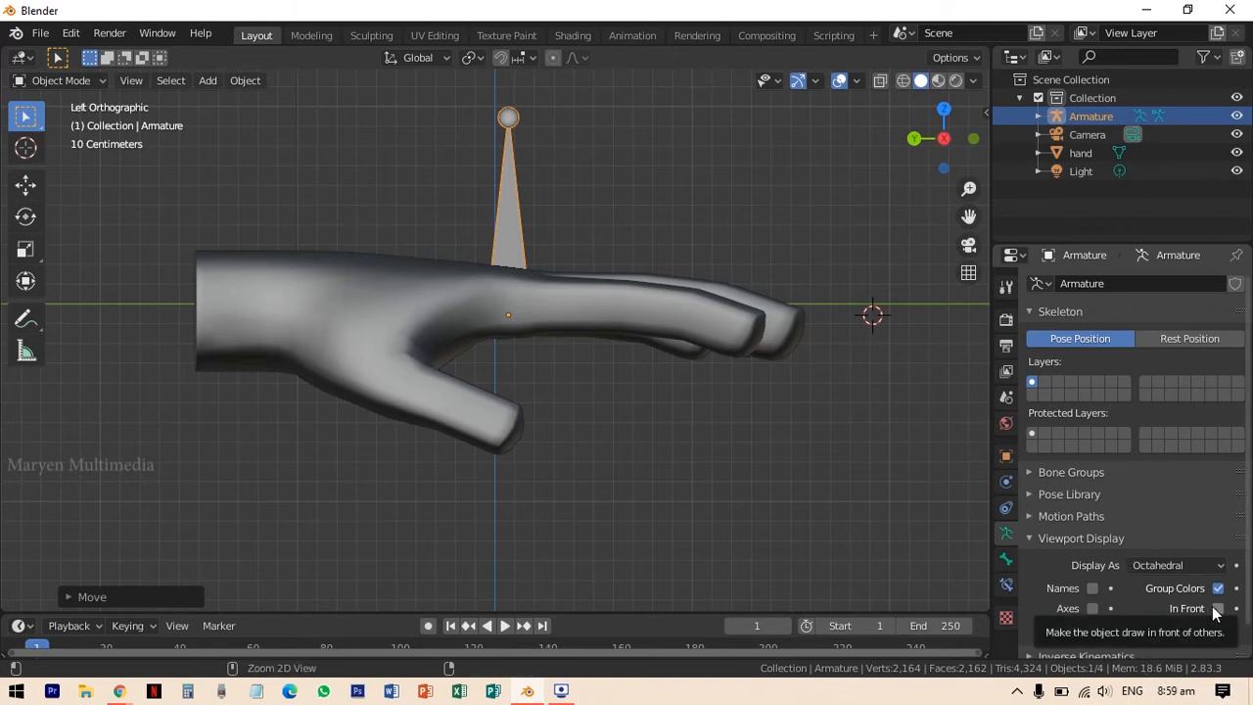
click(1216, 609)
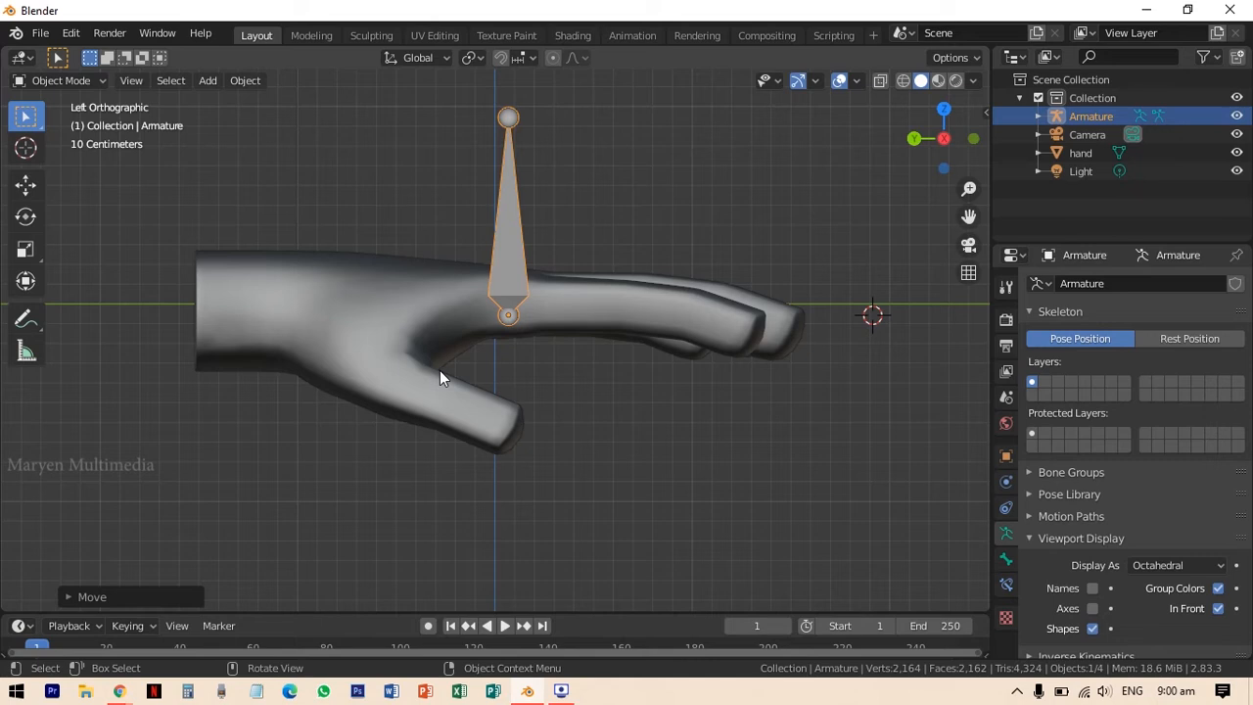
Switch the armature to Edit Mode and select its whole bone.
click(101, 79)
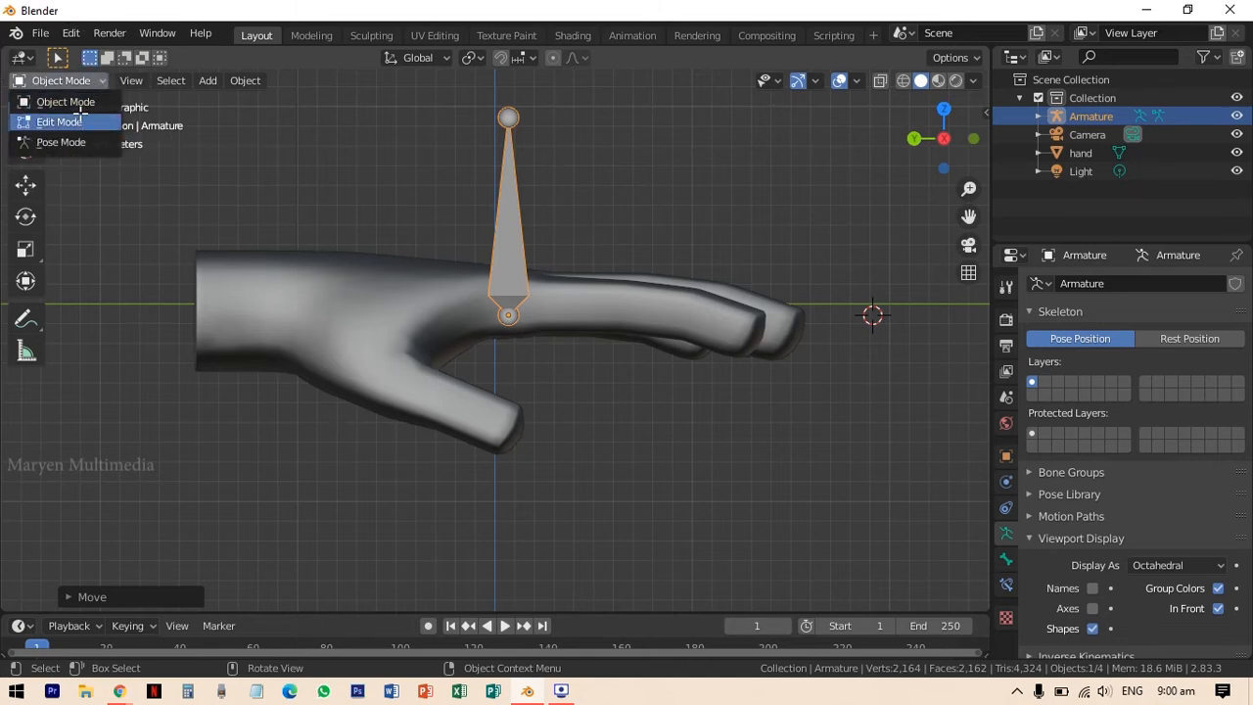
click(82, 120)
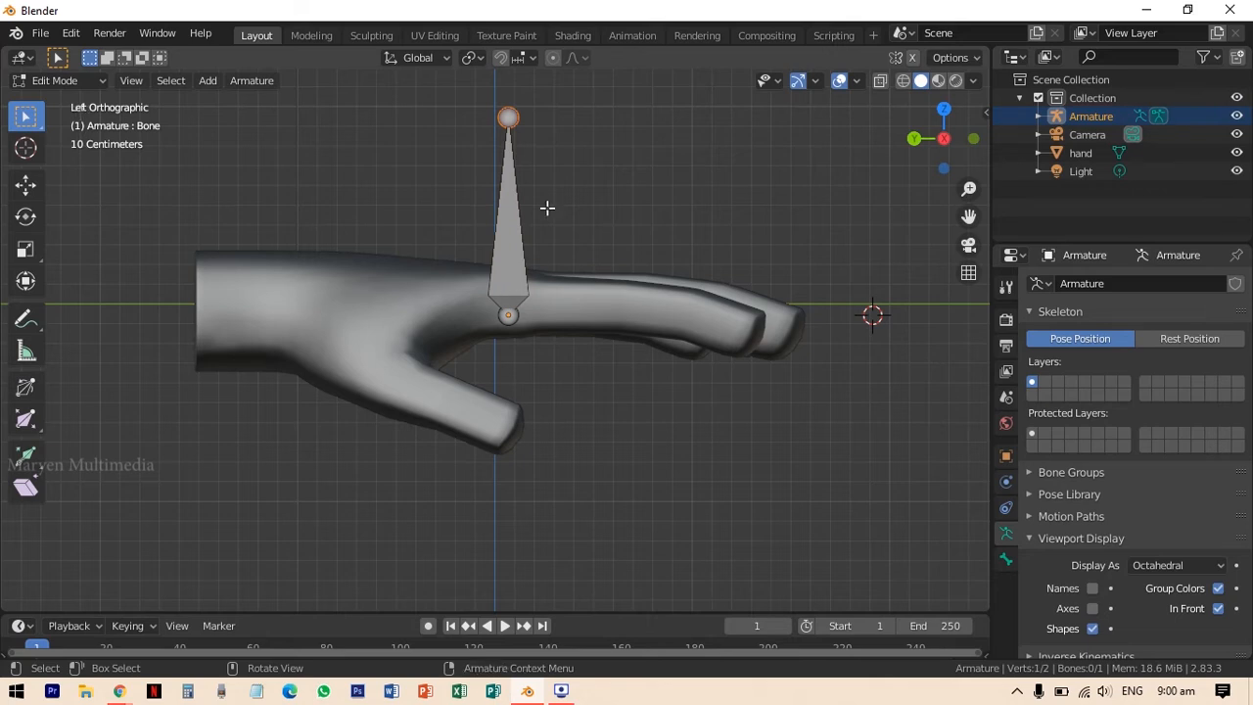
click(507, 262)
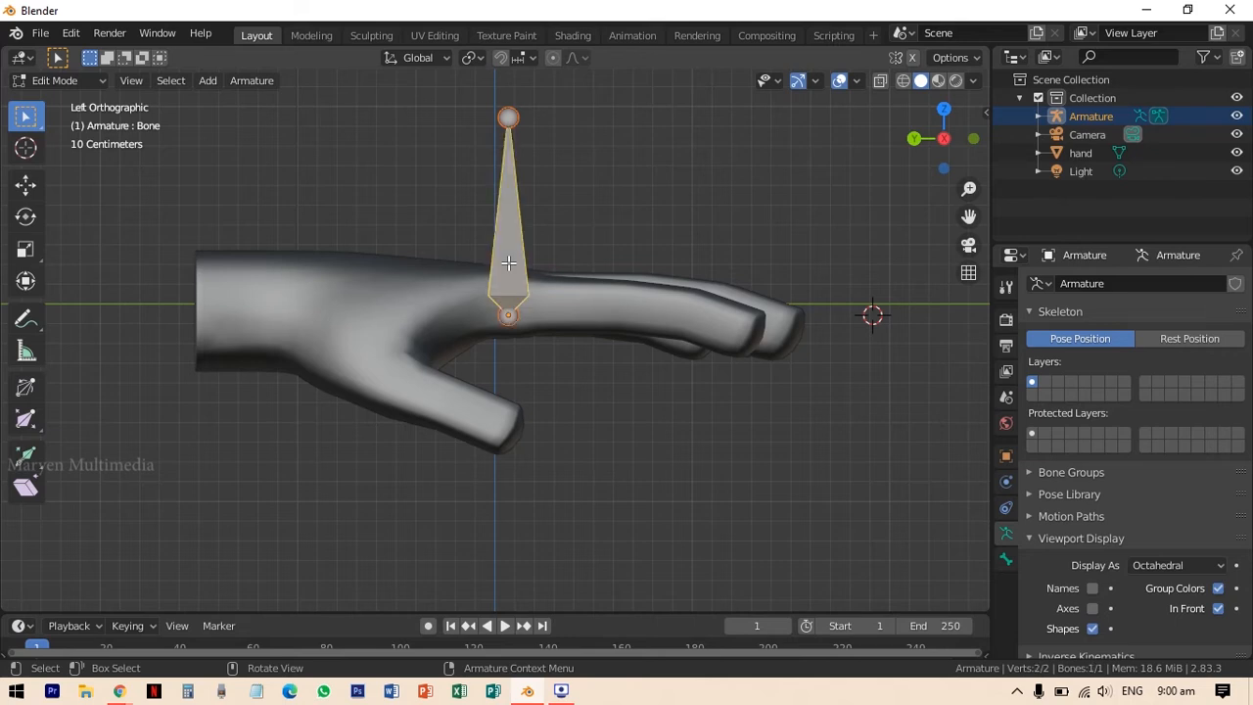
Move and rotate the bone in the left view so it runs along the thumb from wrist to thumb tip.
click(28, 196)
drag(508, 144, 508, 265)
drag(431, 336, 270, 335)
drag(347, 265, 406, 347)
click(27, 218)
click(27, 186)
drag(272, 253, 360, 252)
drag(434, 183, 408, 324)
drag(360, 396, 329, 396)
mouse_move(403, 316)
mouse_down()
mouse_move(405, 292)
mouse_move(450, 322)
mouse_move(401, 303)
mouse_up()
click(28, 217)
click(27, 186)
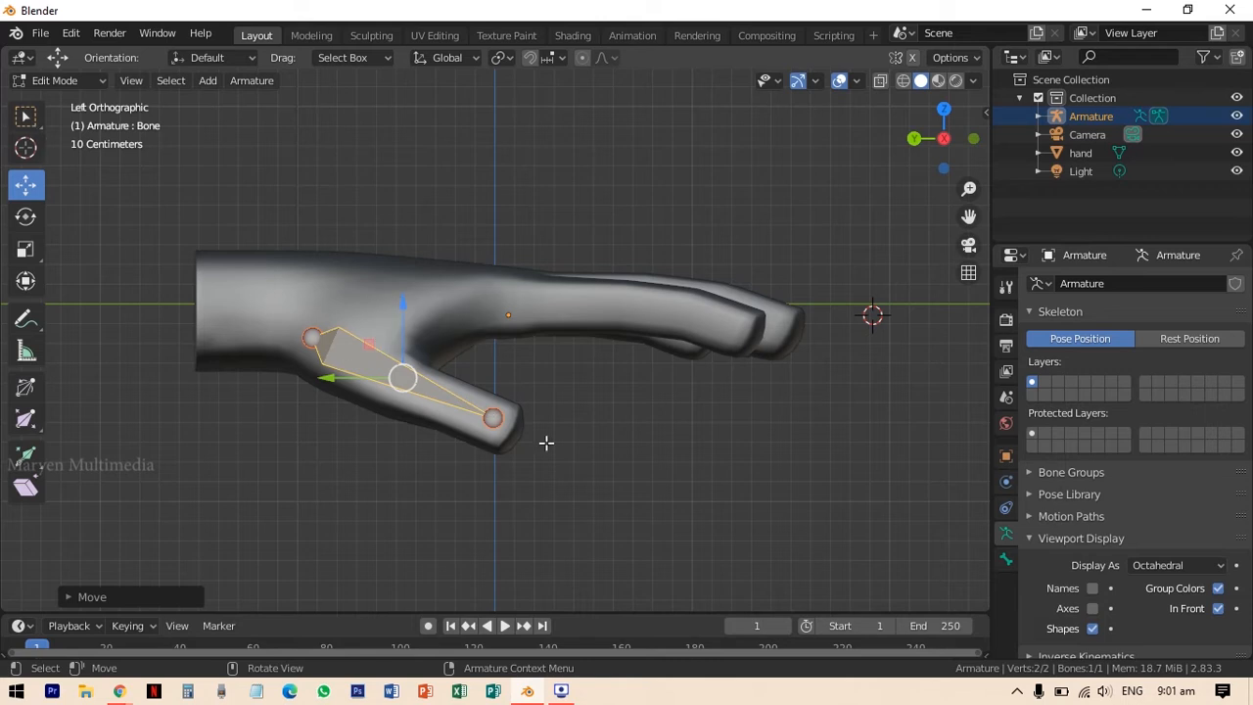
click(26, 116)
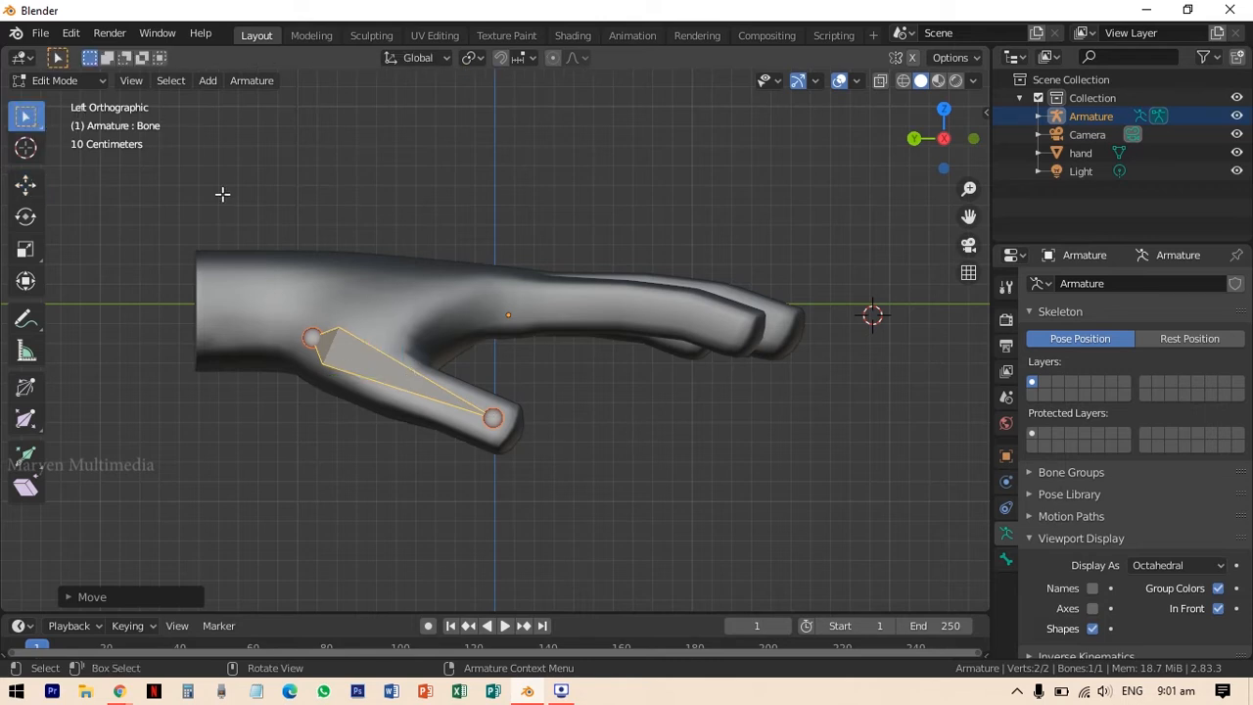
Shift the whole bone along the X axis in the top view so its tip lies over the thumb tip.
click(425, 390)
click(425, 389)
mouse_move(391, 305)
middle_down()
mouse_move(609, 266)
mouse_move(607, 128)
mouse_move(596, 284)
mouse_move(461, 343)
mouse_move(400, 315)
middle_up()
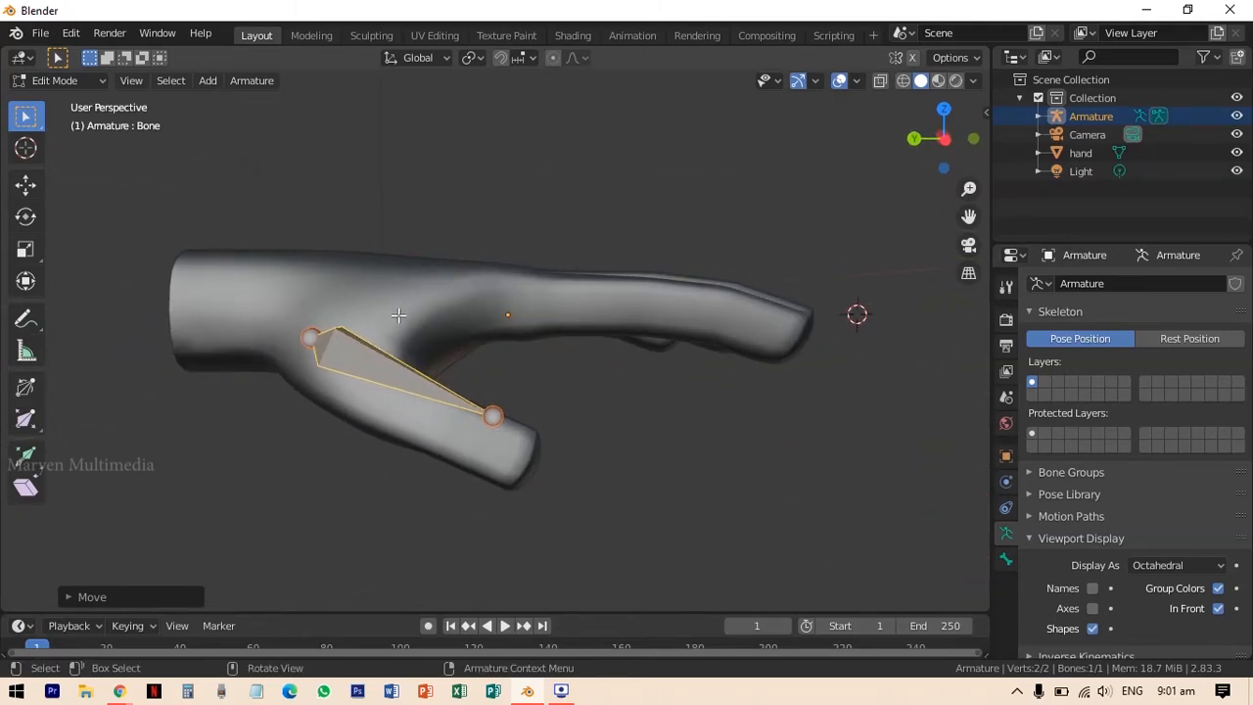
middle_drag(601, 238, 559, 439)
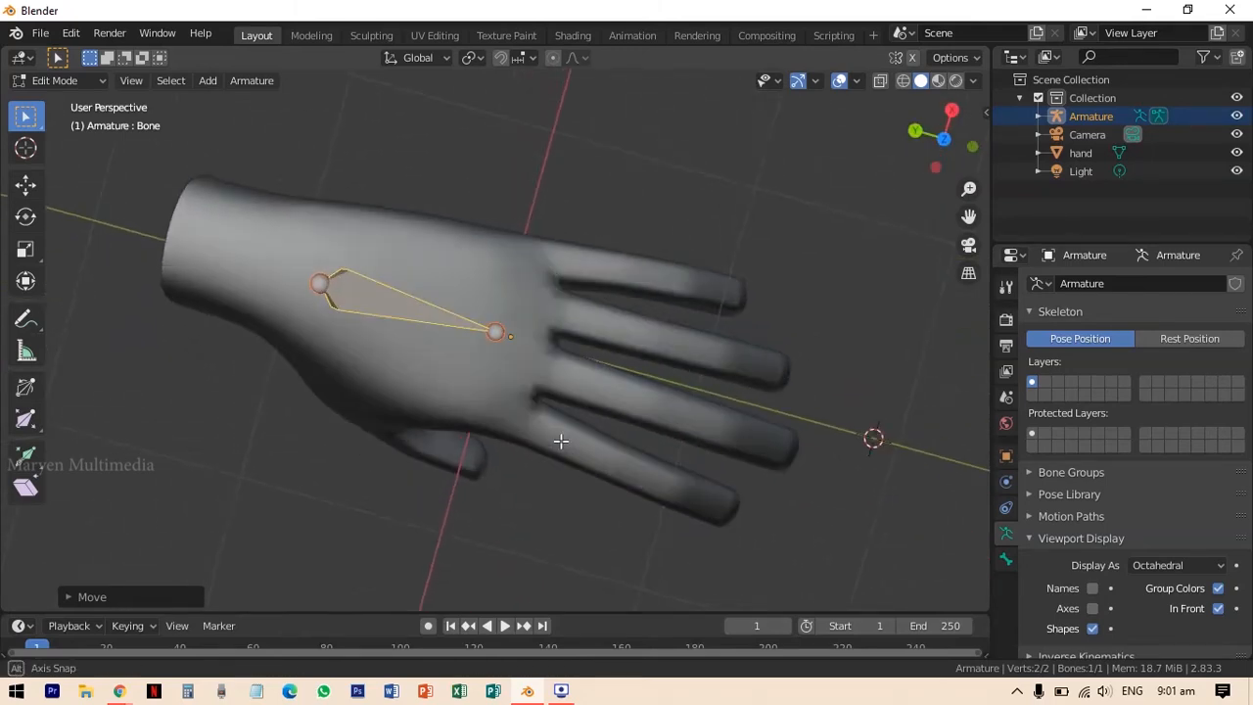
click(944, 138)
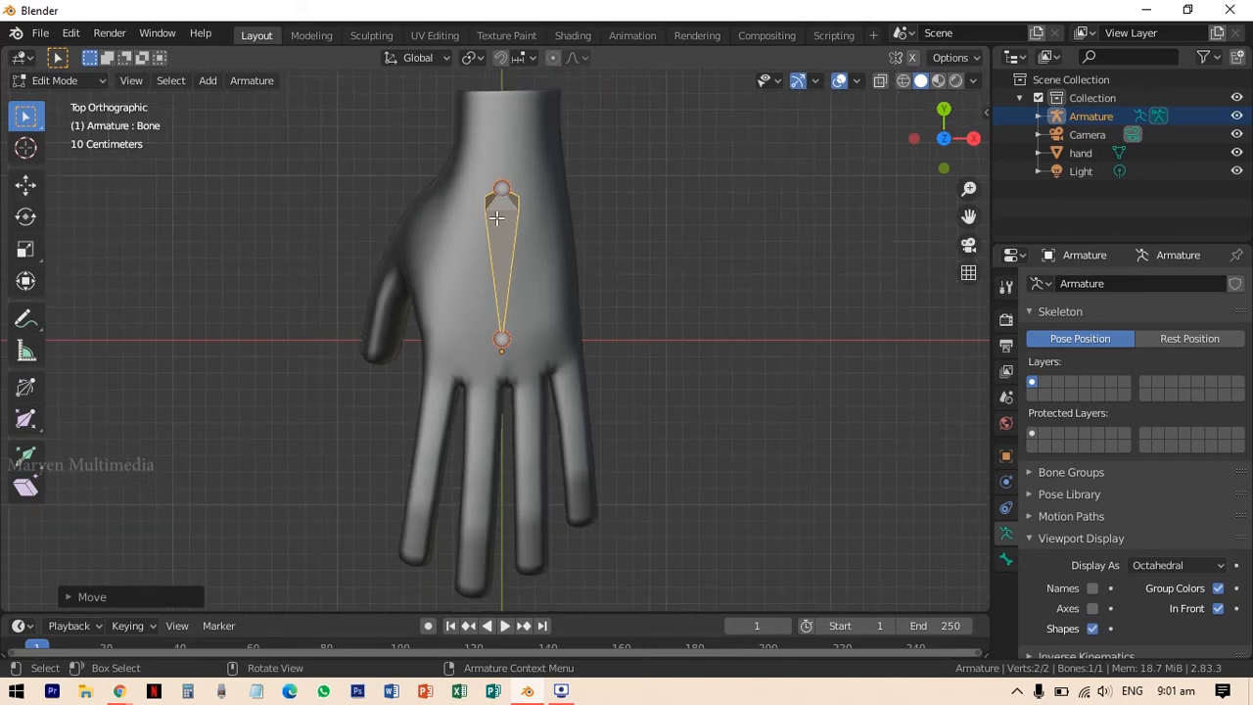
click(26, 185)
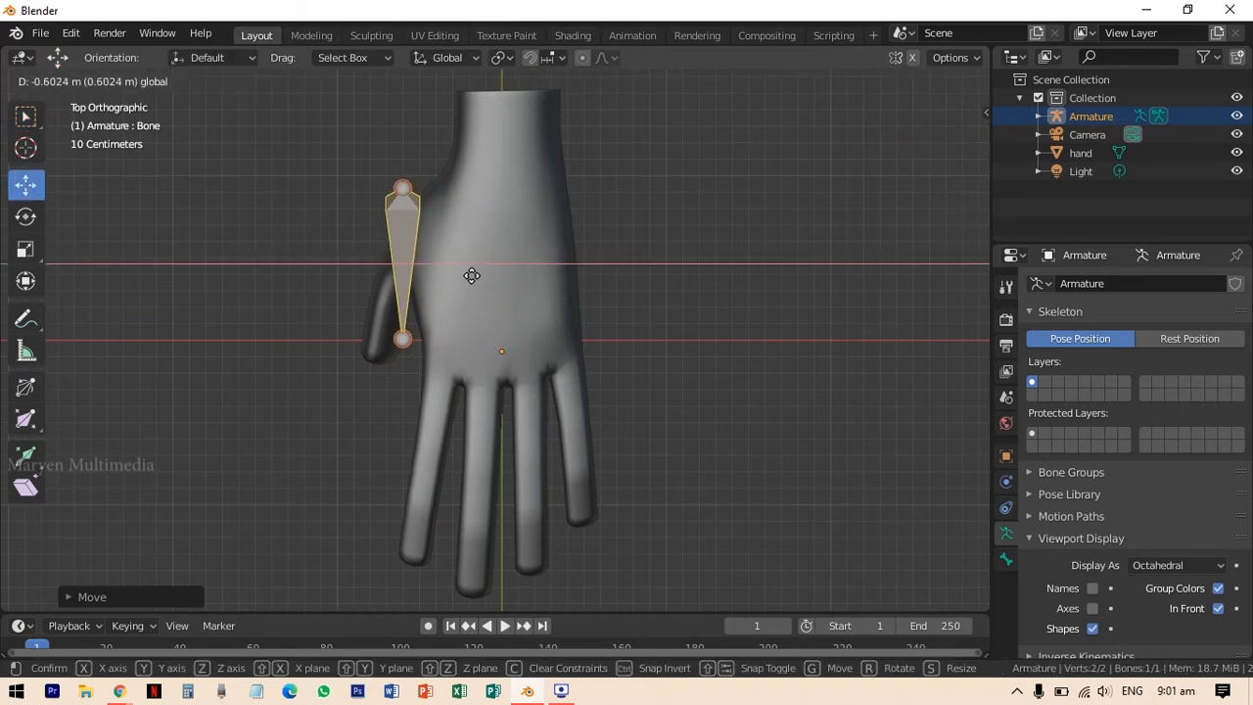
click(460, 278)
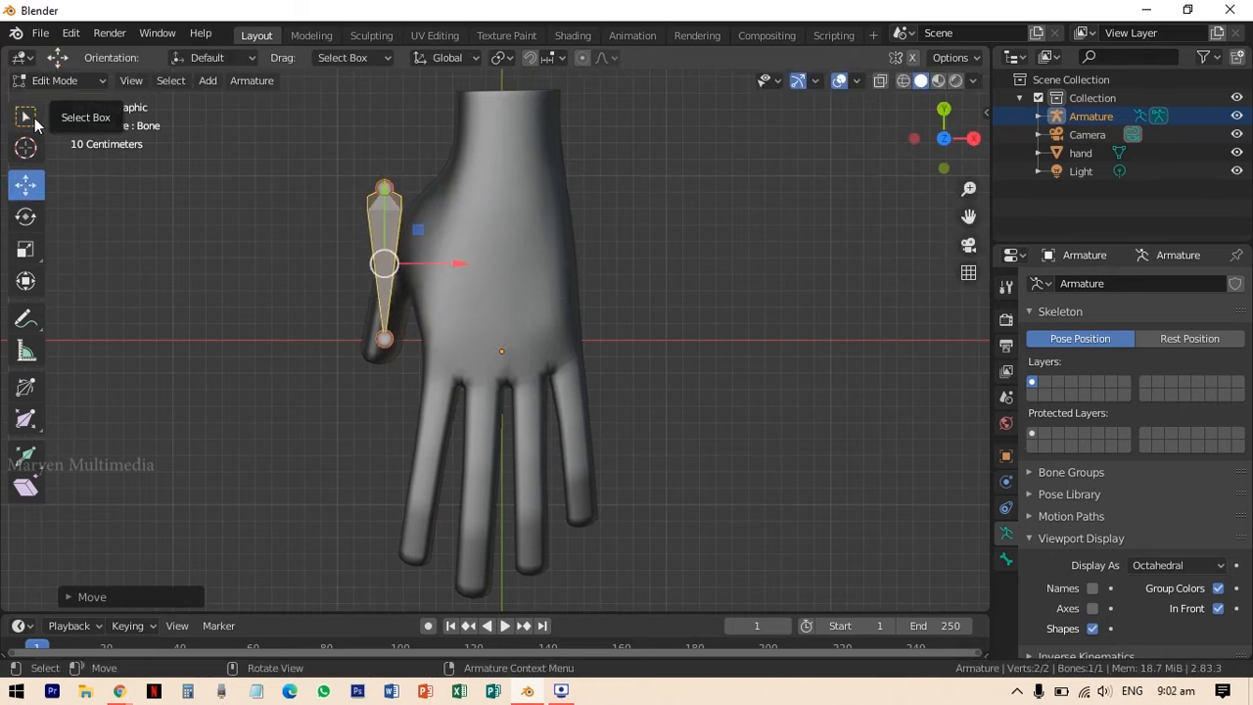
click(29, 118)
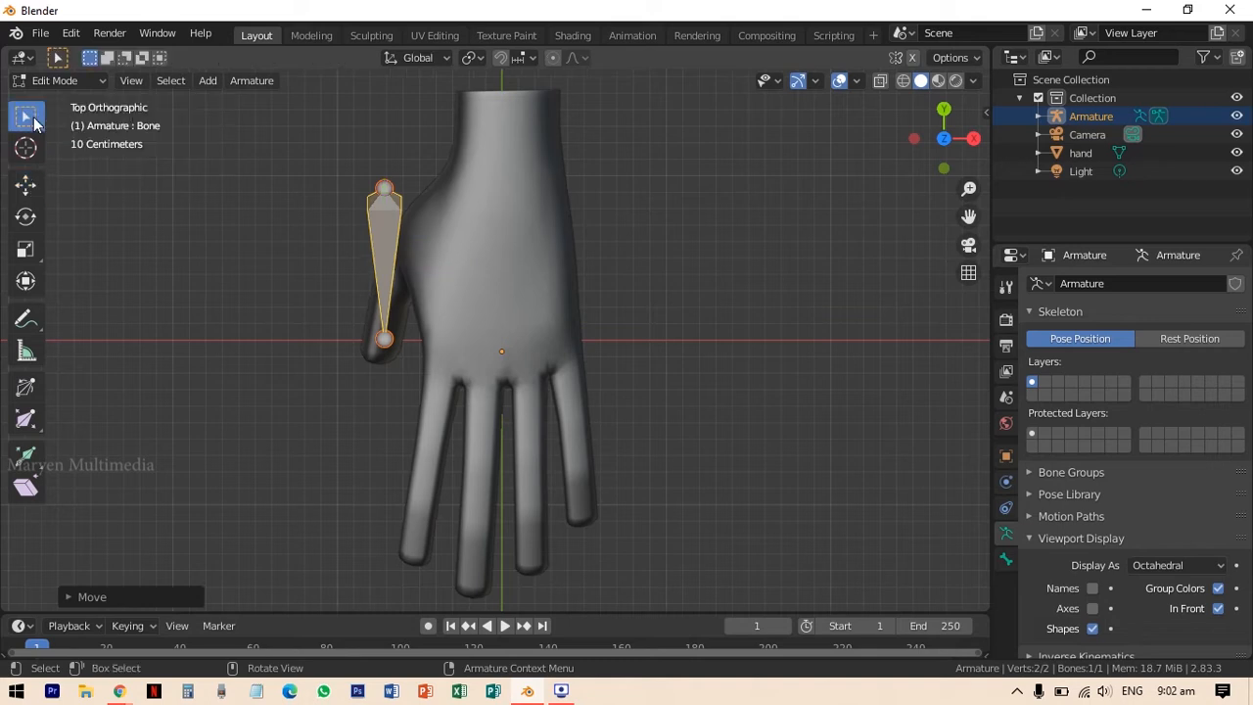
Move the bone's wide root joint inward to the base of the thumb near the wrist, angling the bone along the thumb.
click(386, 187)
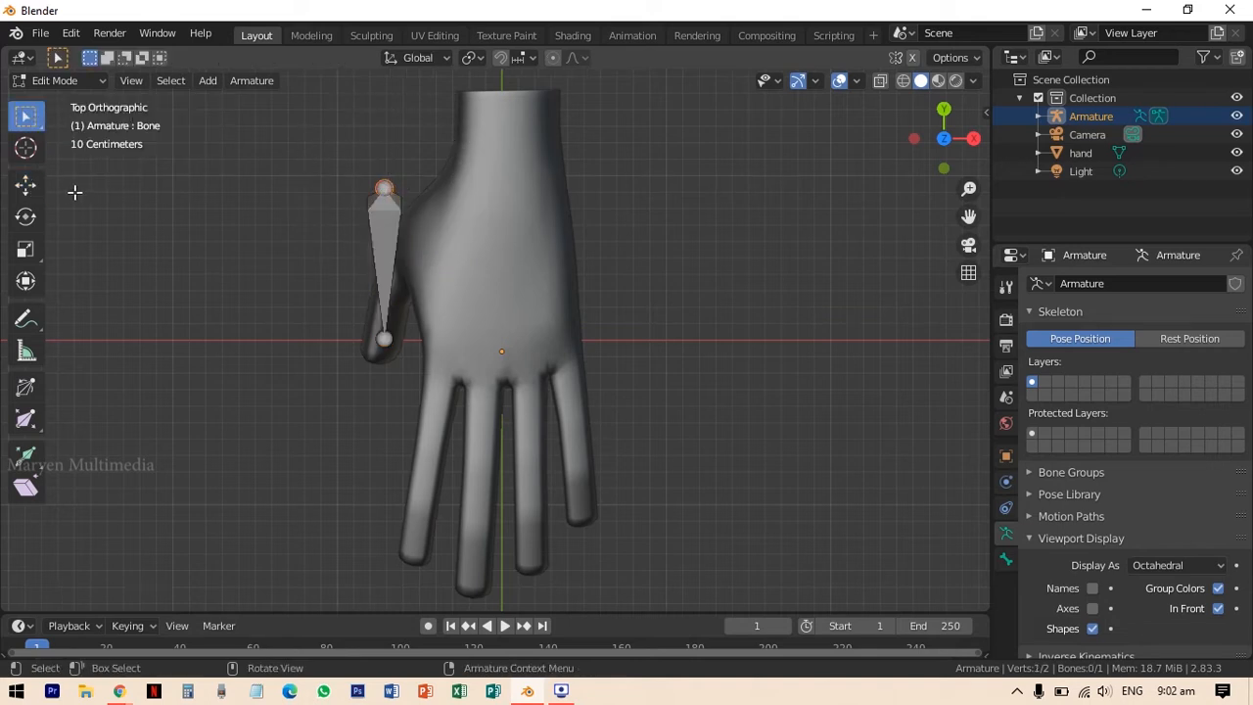
click(26, 184)
drag(459, 187, 526, 186)
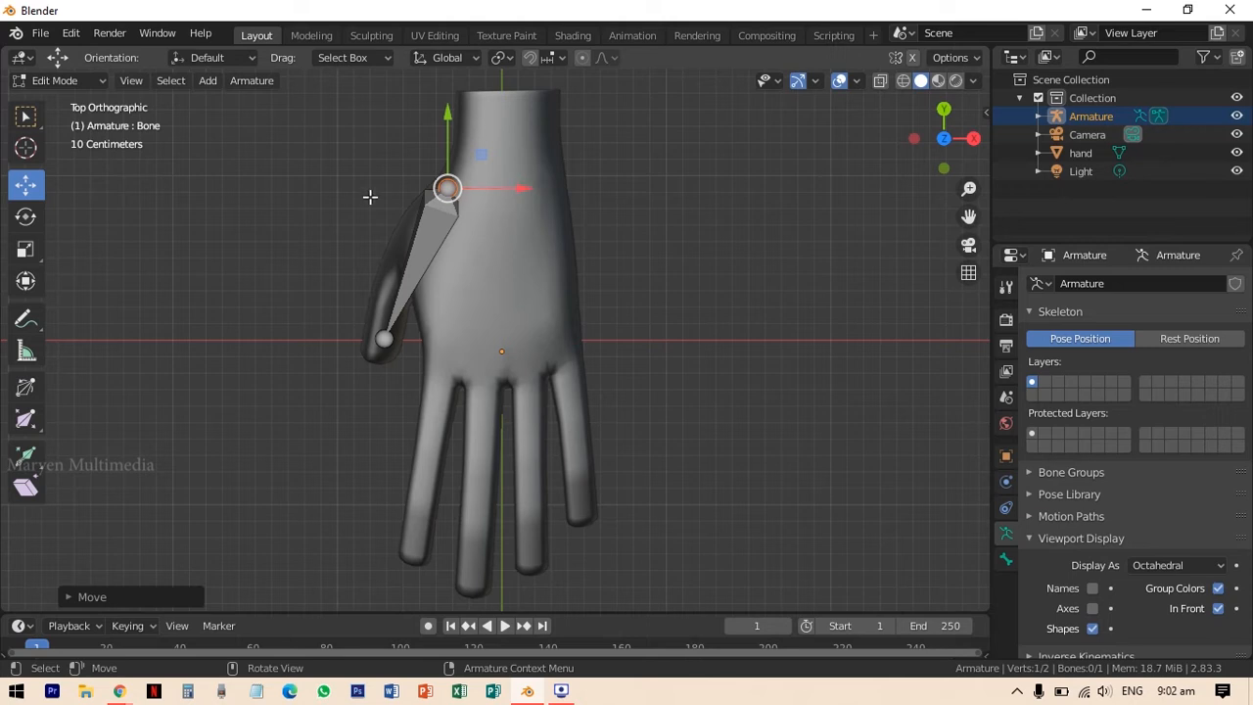
click(25, 120)
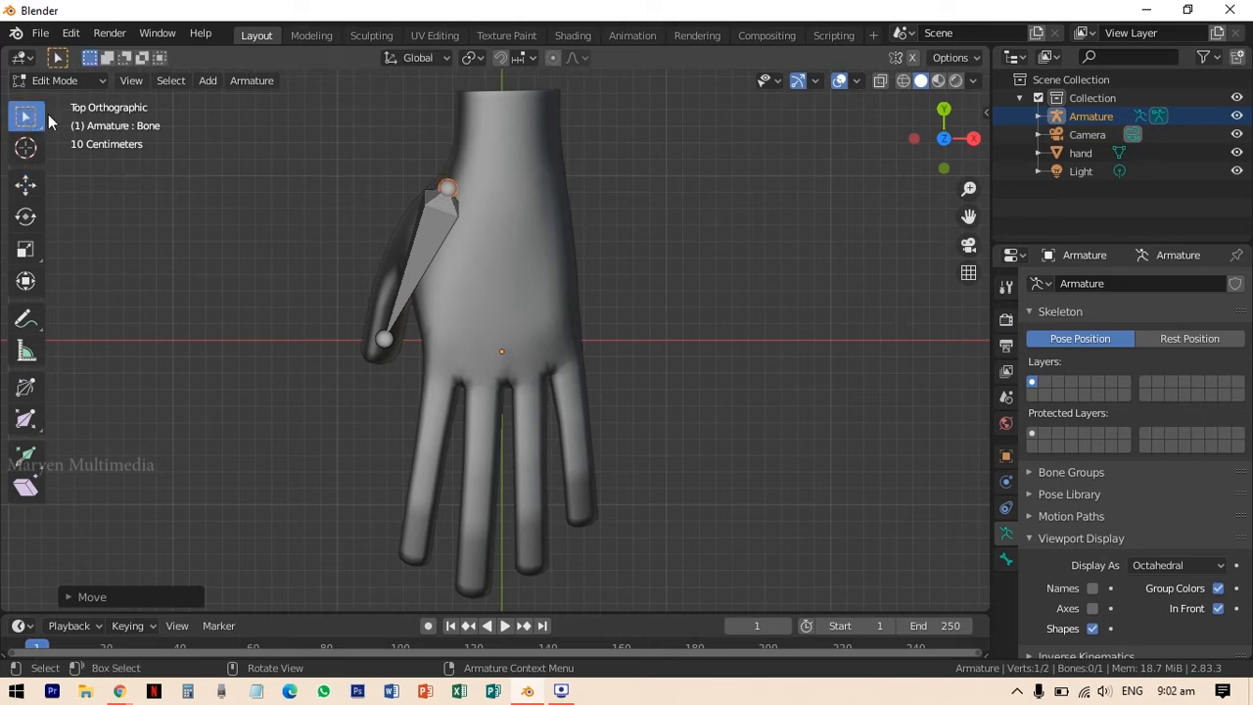
key(ctrl)
key(g)
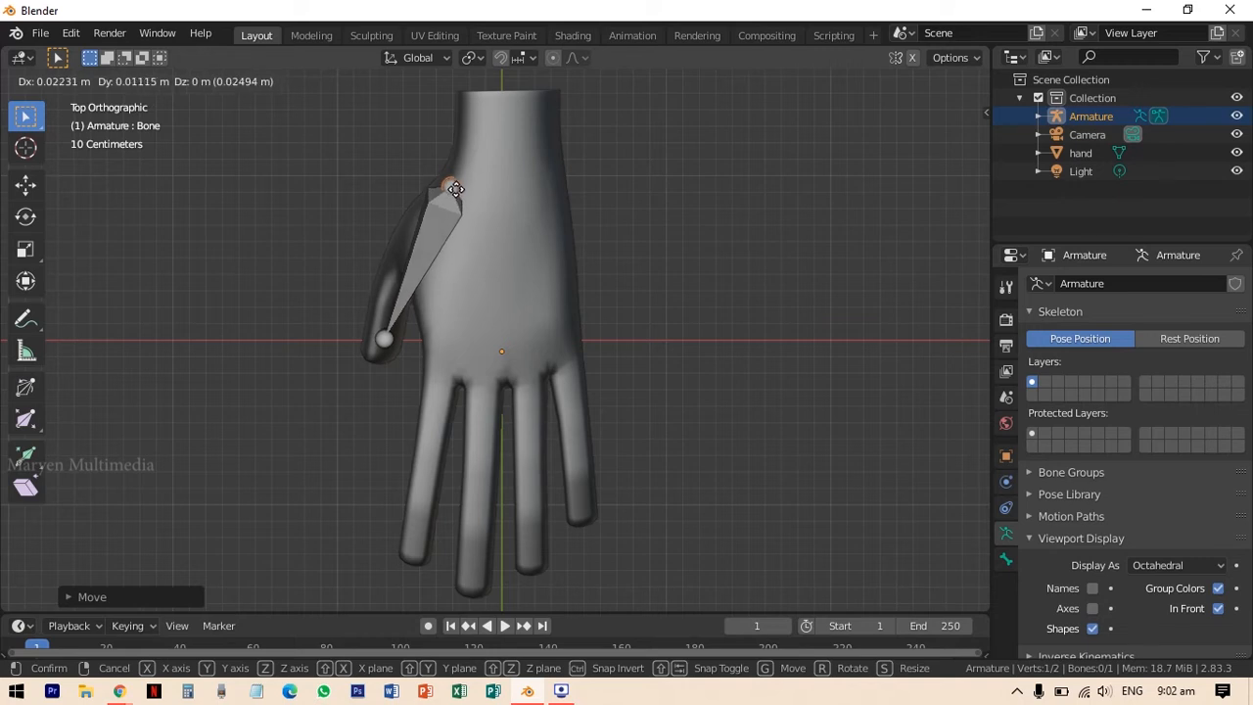
click(455, 188)
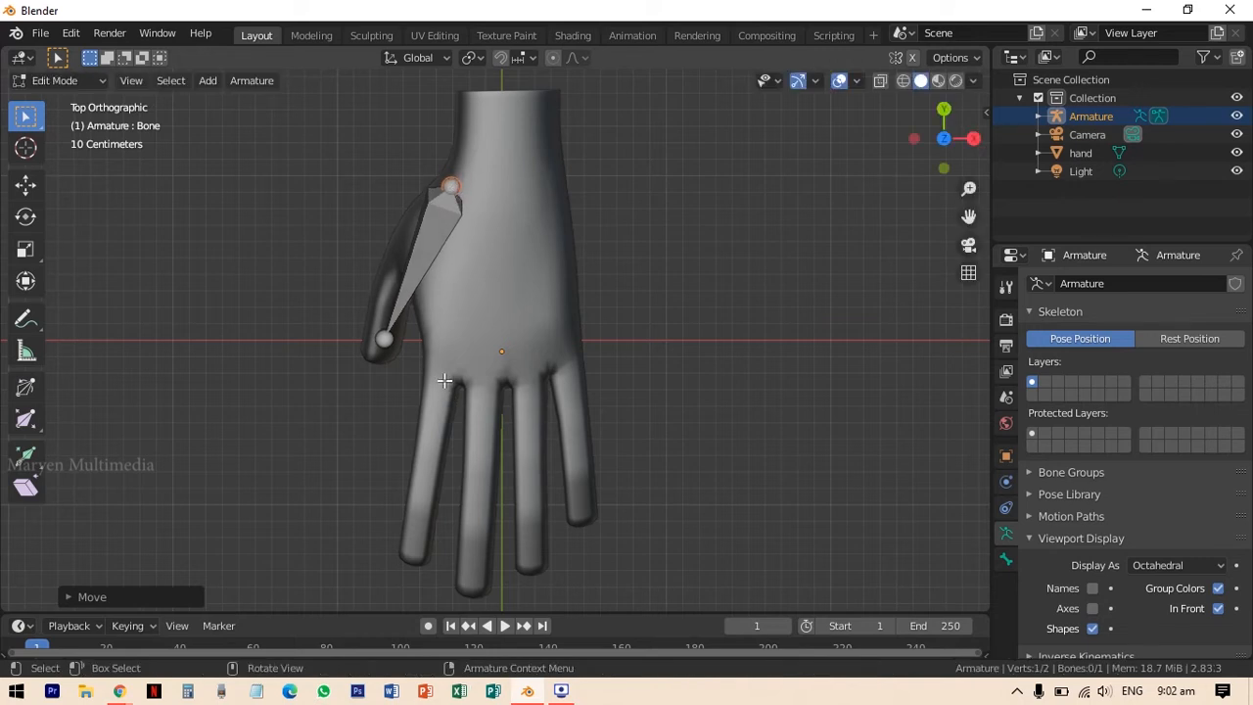
middle_drag(332, 299, 574, 258)
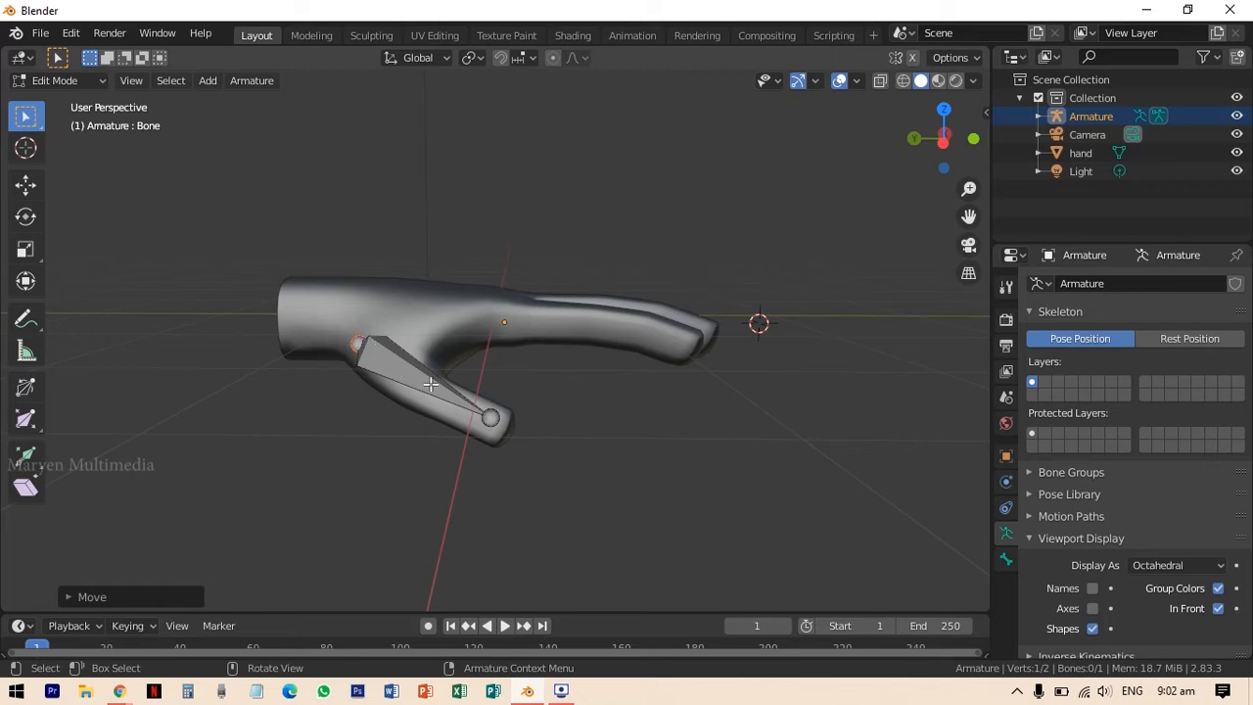
key(ctrl)
click(942, 142)
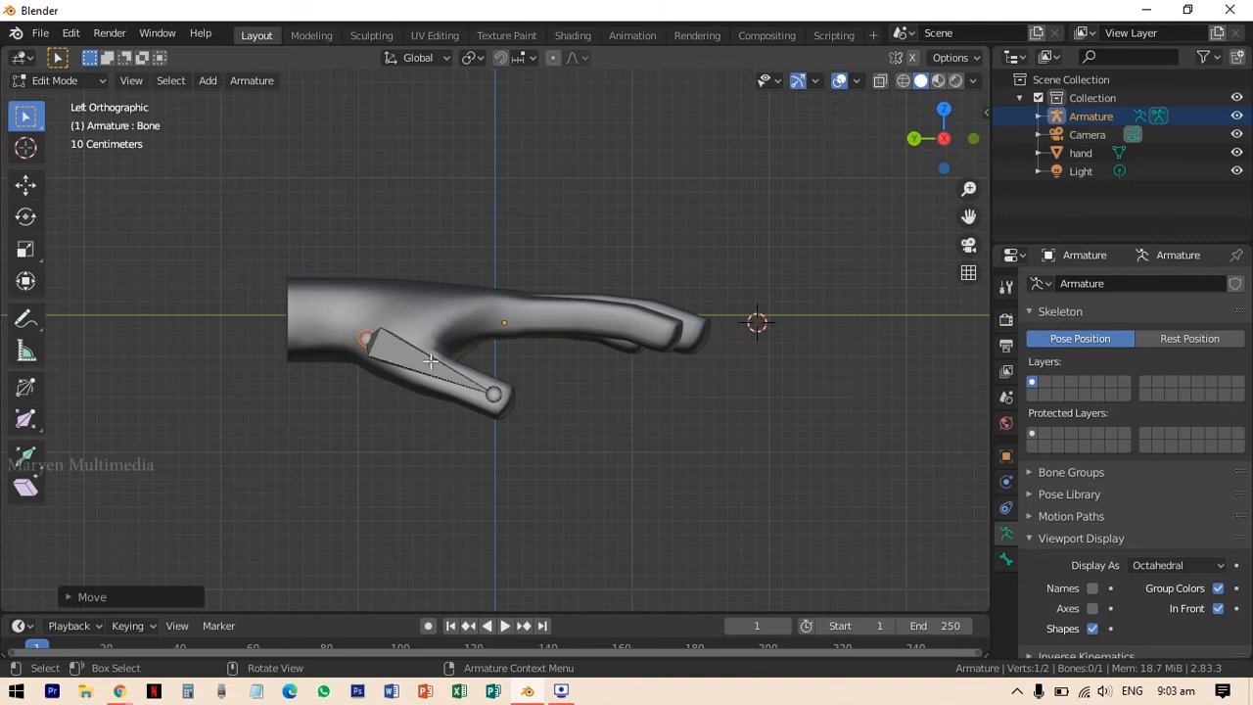
Subdivide the whole thumb bone with the number of cuts set to 2.
click(465, 362)
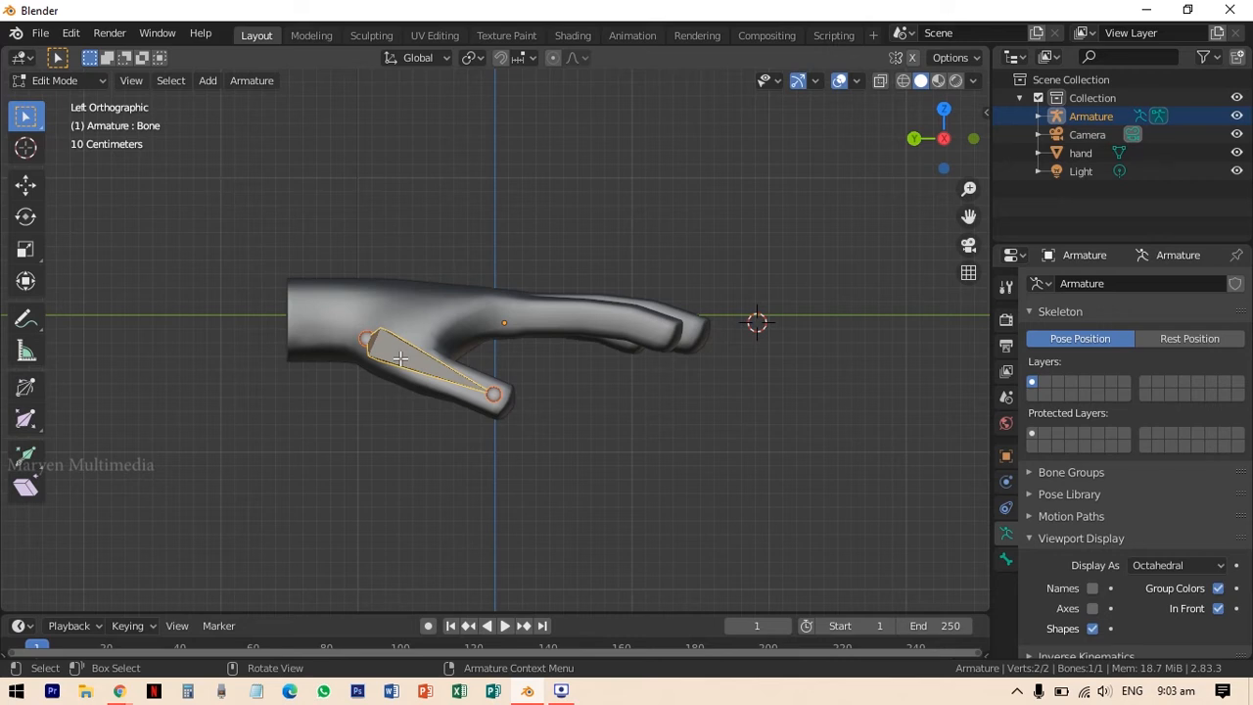
right_click(399, 358)
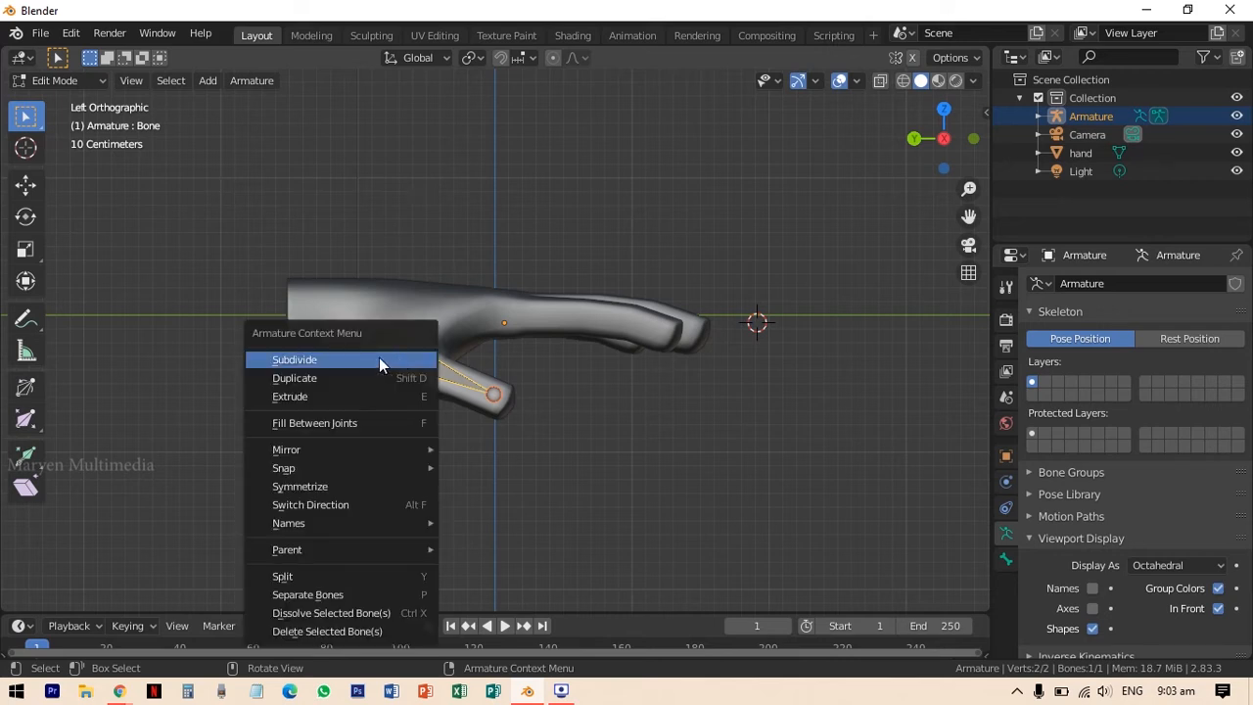
key(ctrl)
key(ctrl)
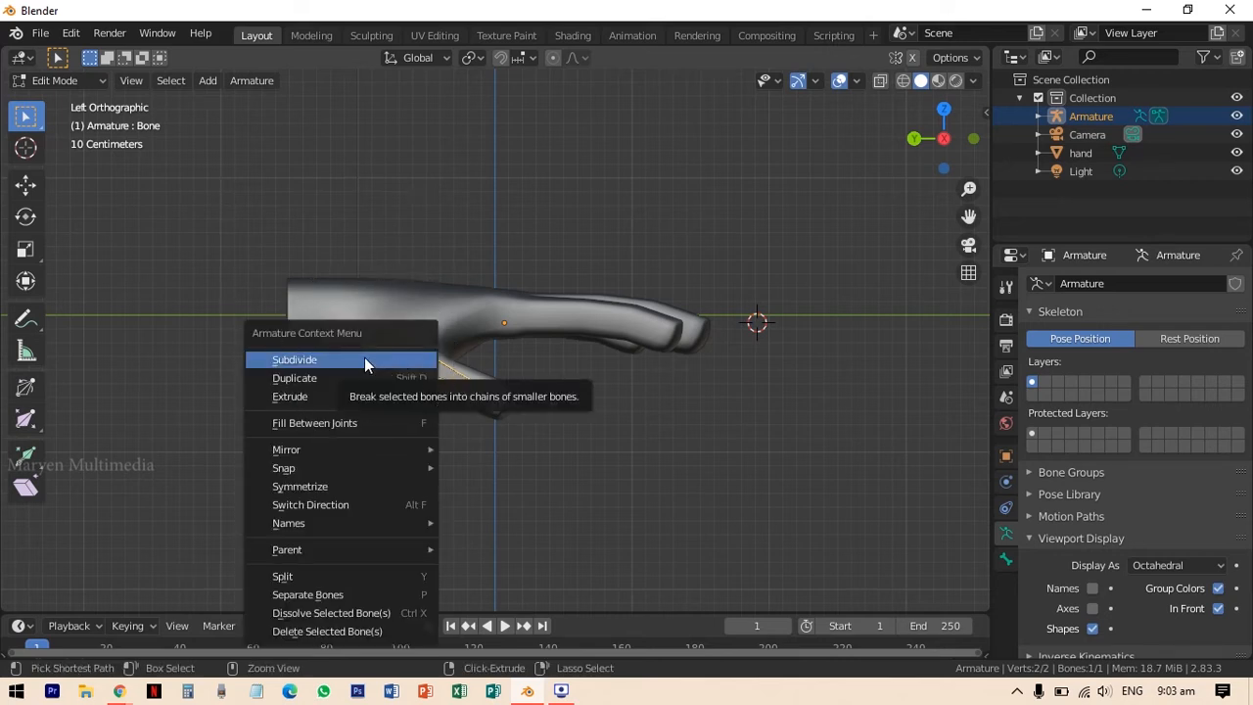
key(ctrl)
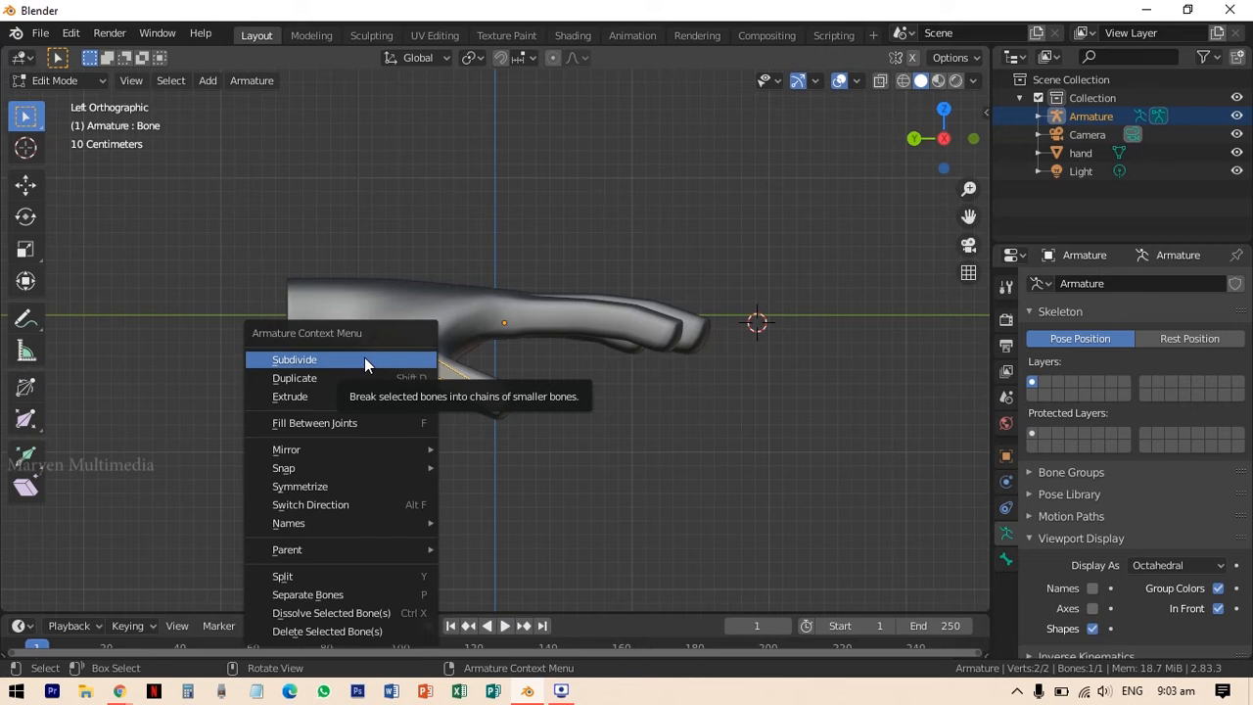
click(365, 360)
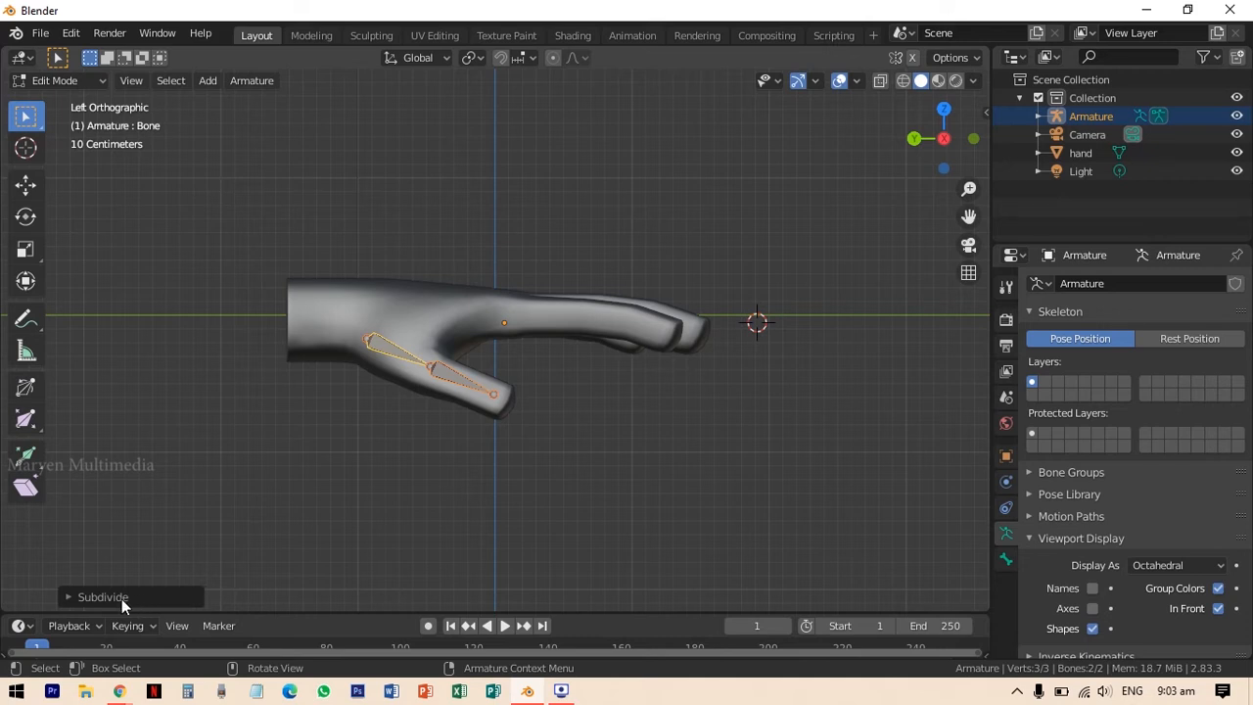
click(67, 596)
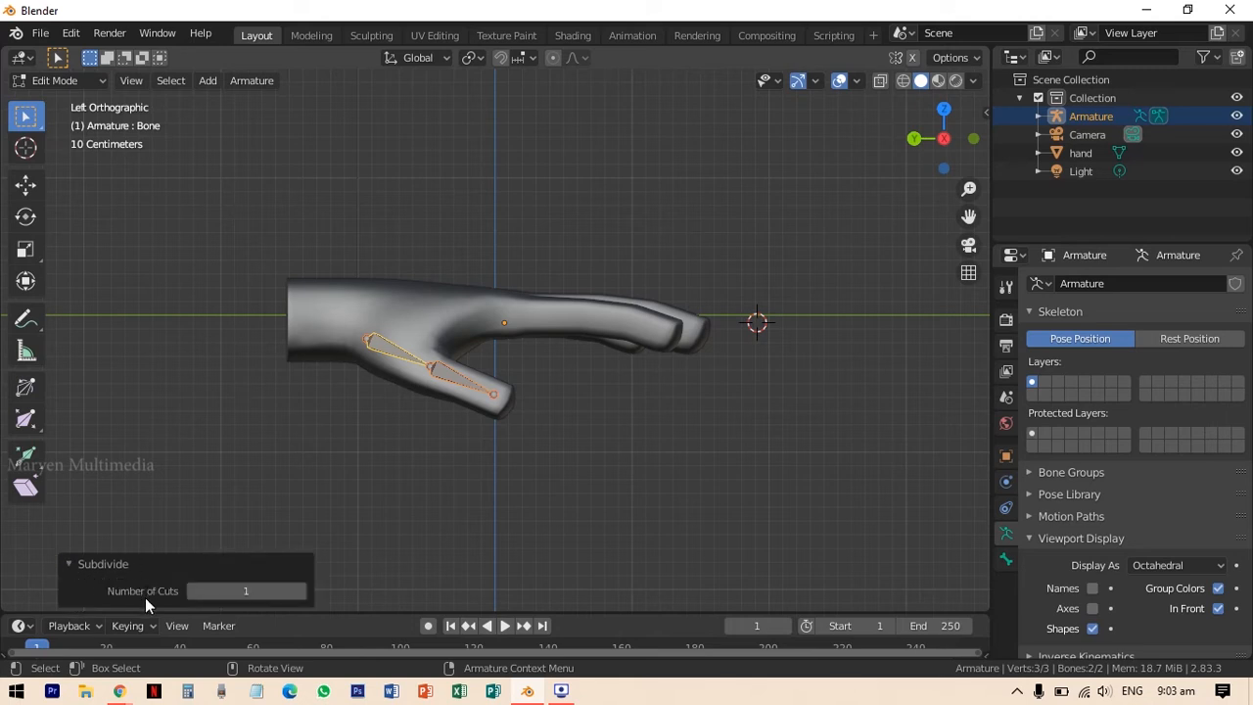
click(249, 592)
text(2)
key(Return)
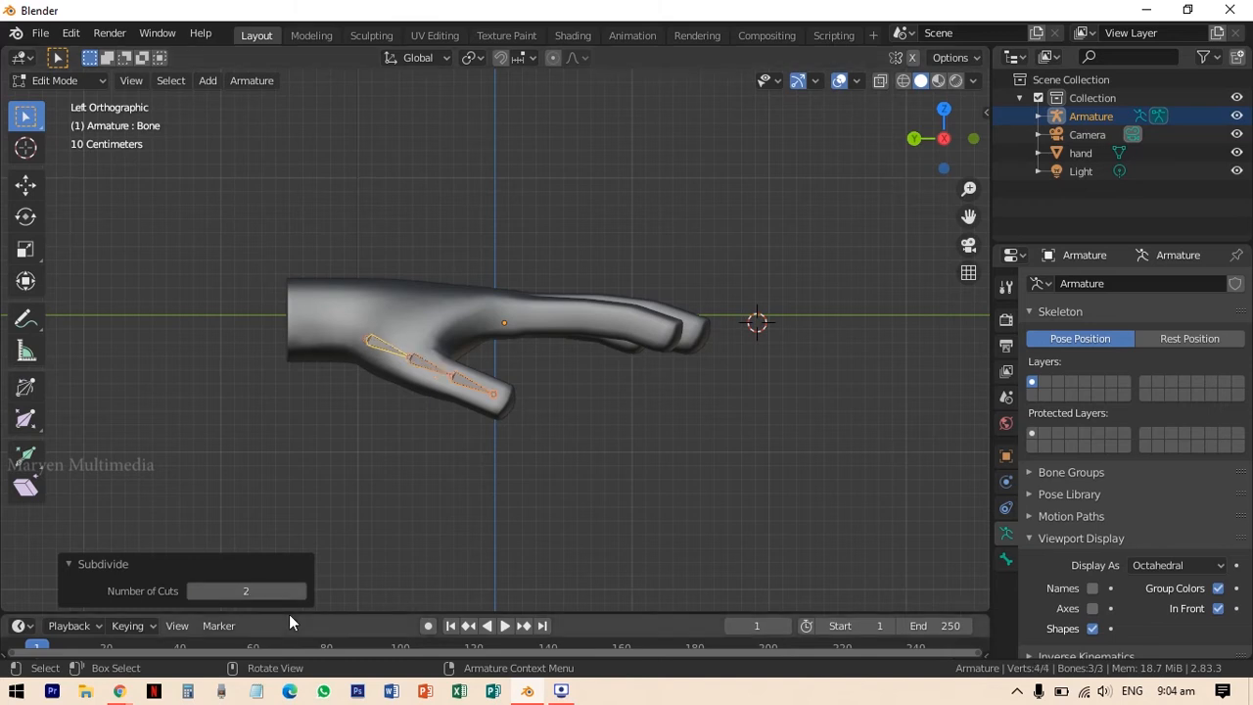
click(251, 564)
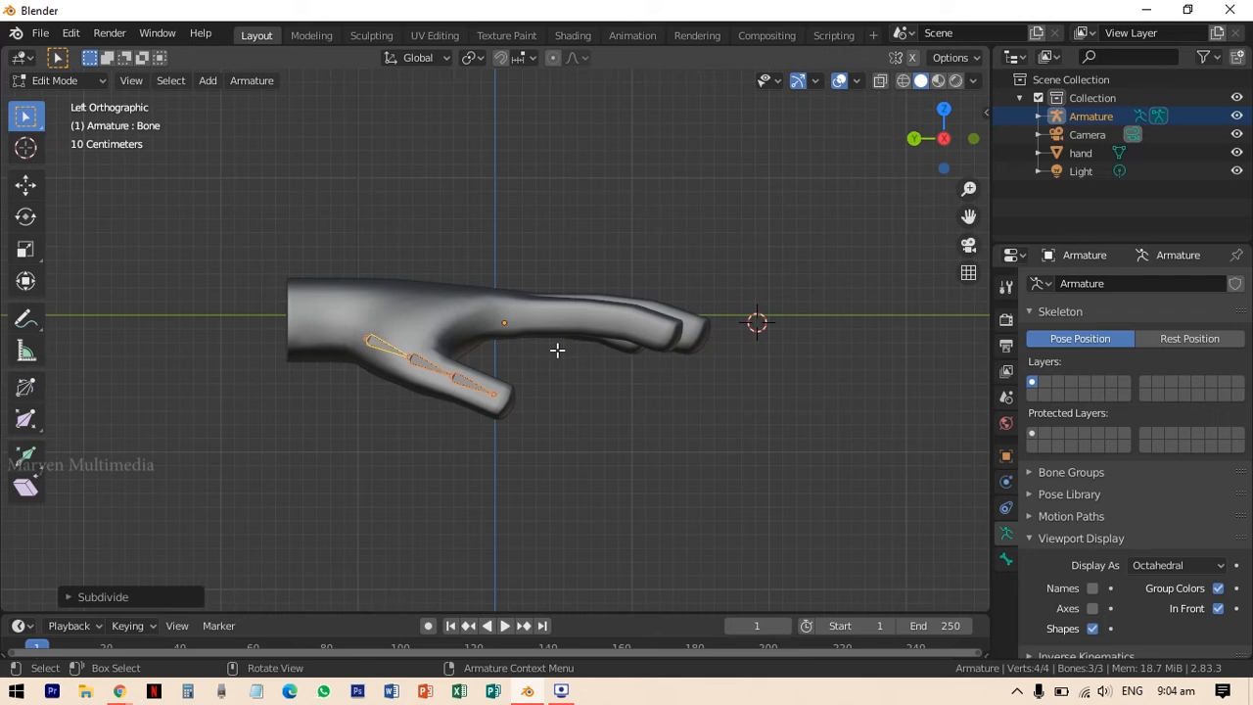
In the top view, move the thumb chain's upper middle joint outward and its tip joint into the thumb tip.
middle_drag(712, 217, 576, 382)
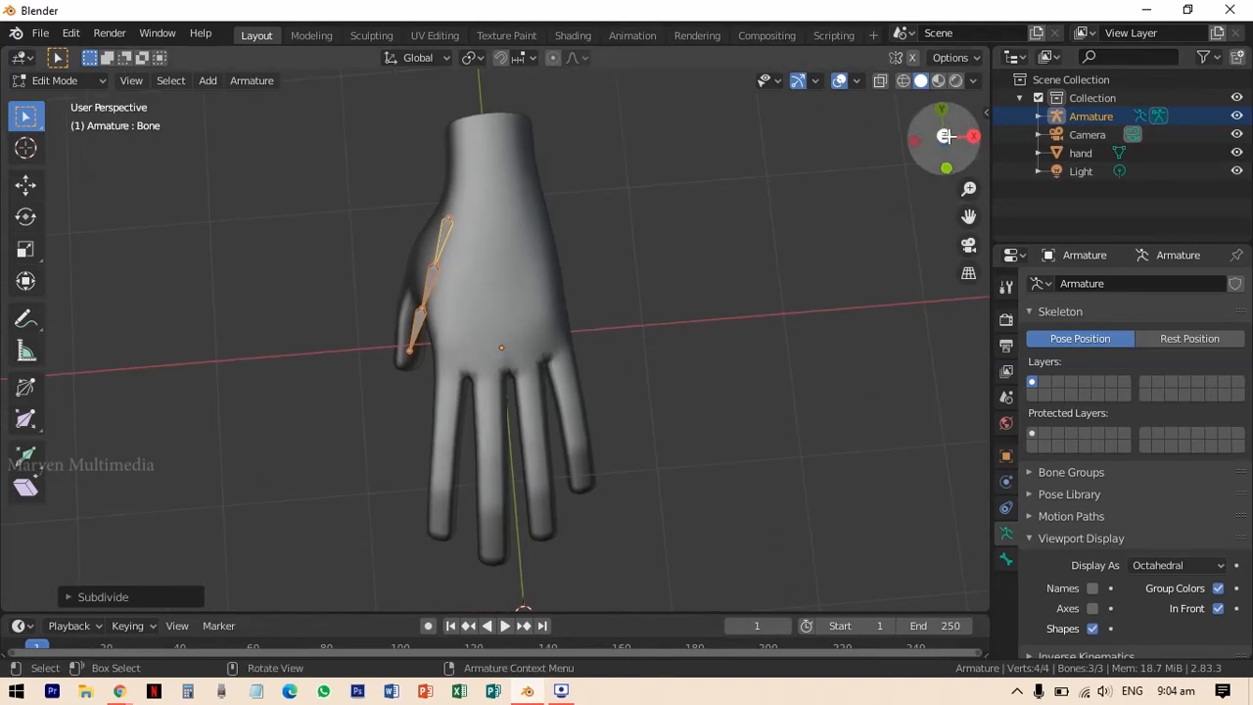
click(947, 135)
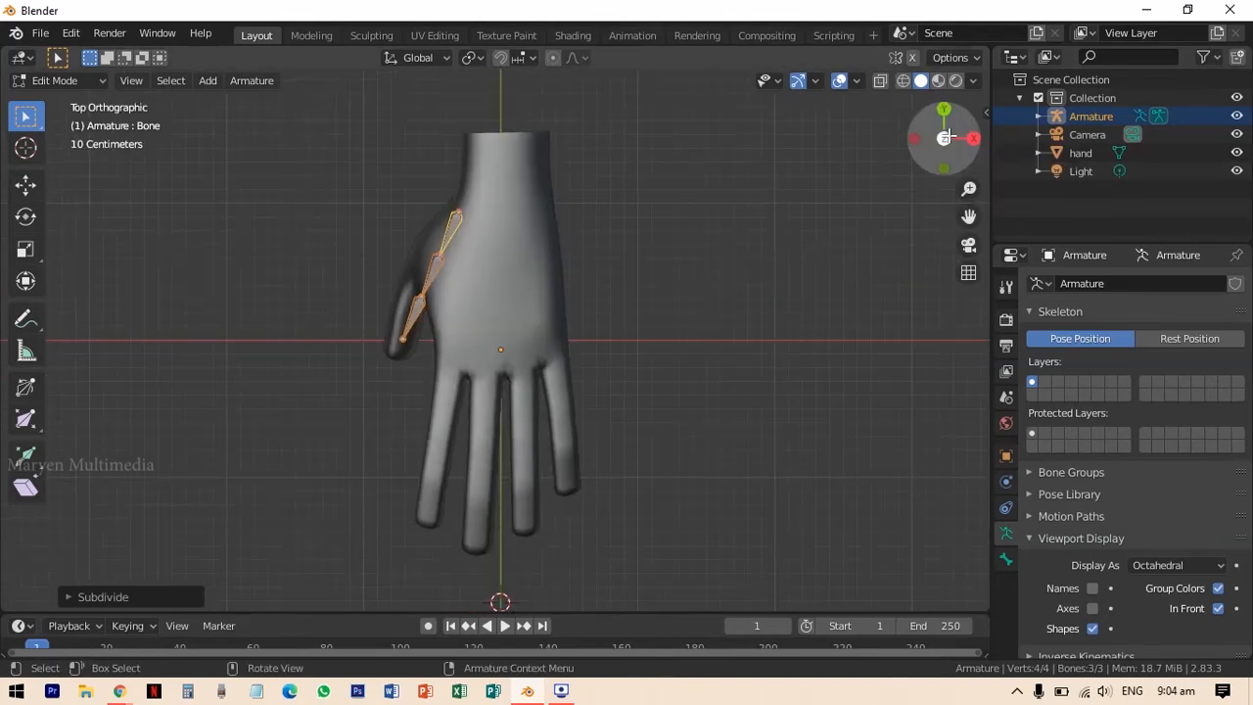
click(25, 184)
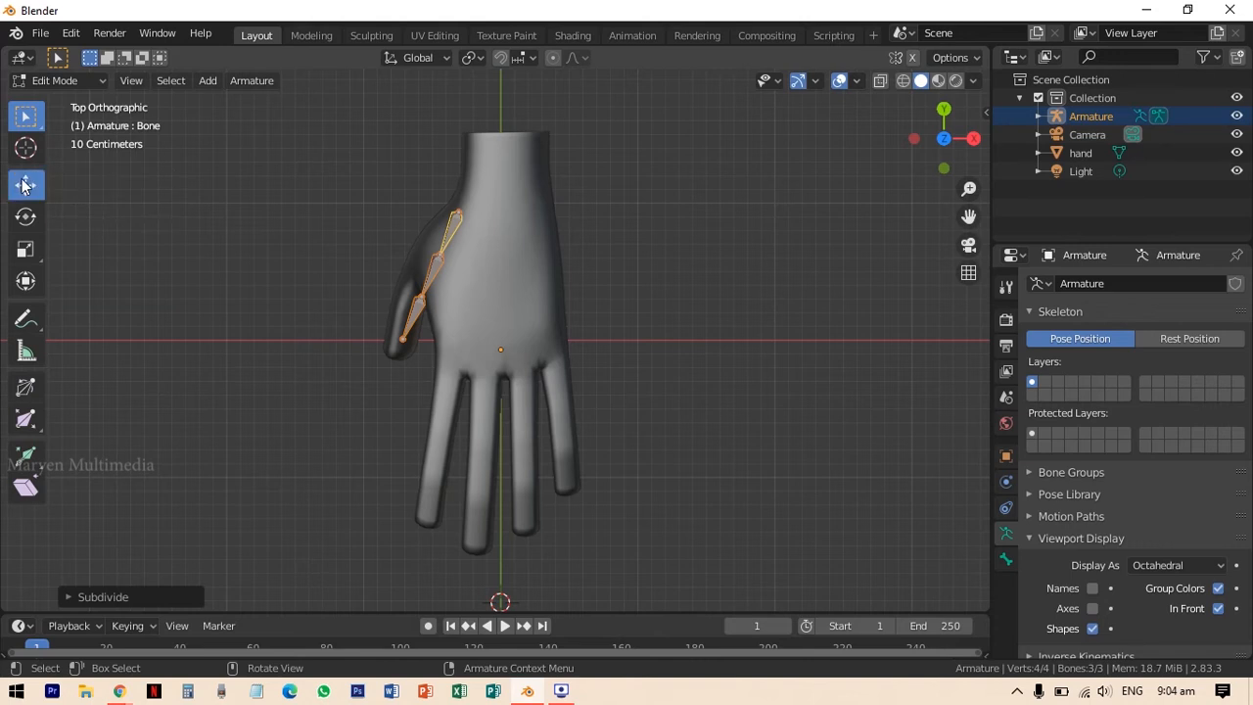
click(663, 209)
click(437, 252)
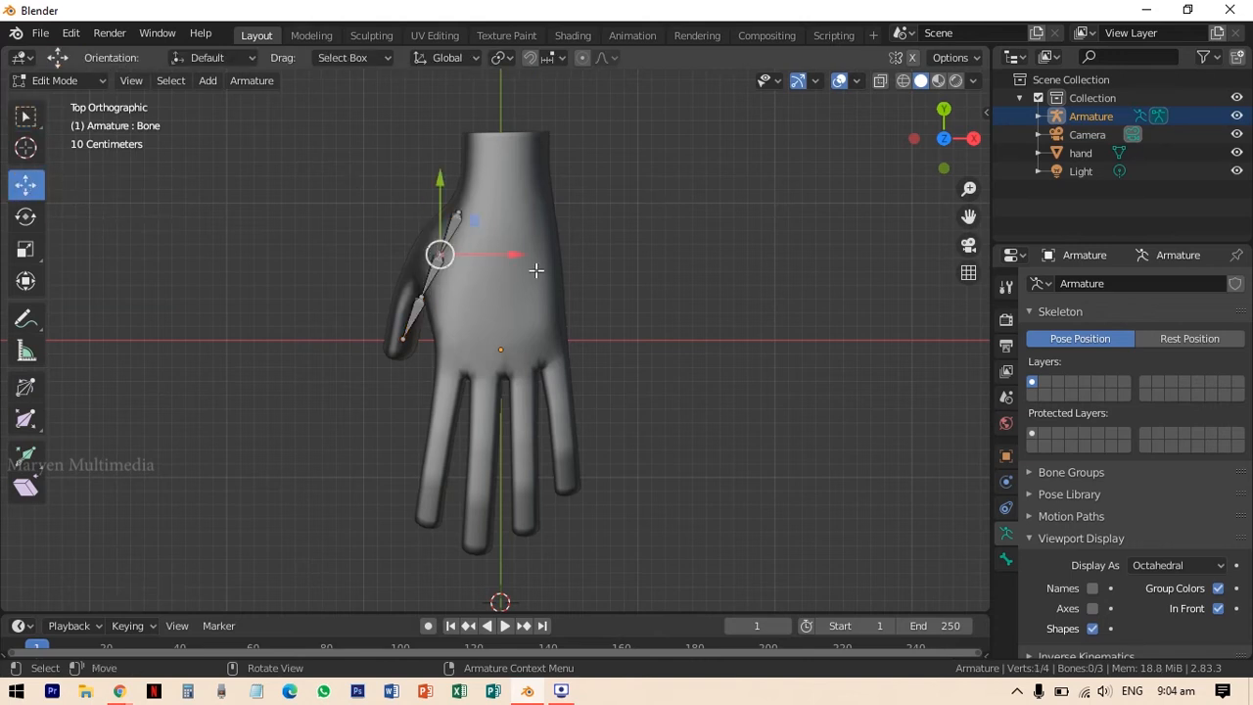
drag(518, 255, 503, 254)
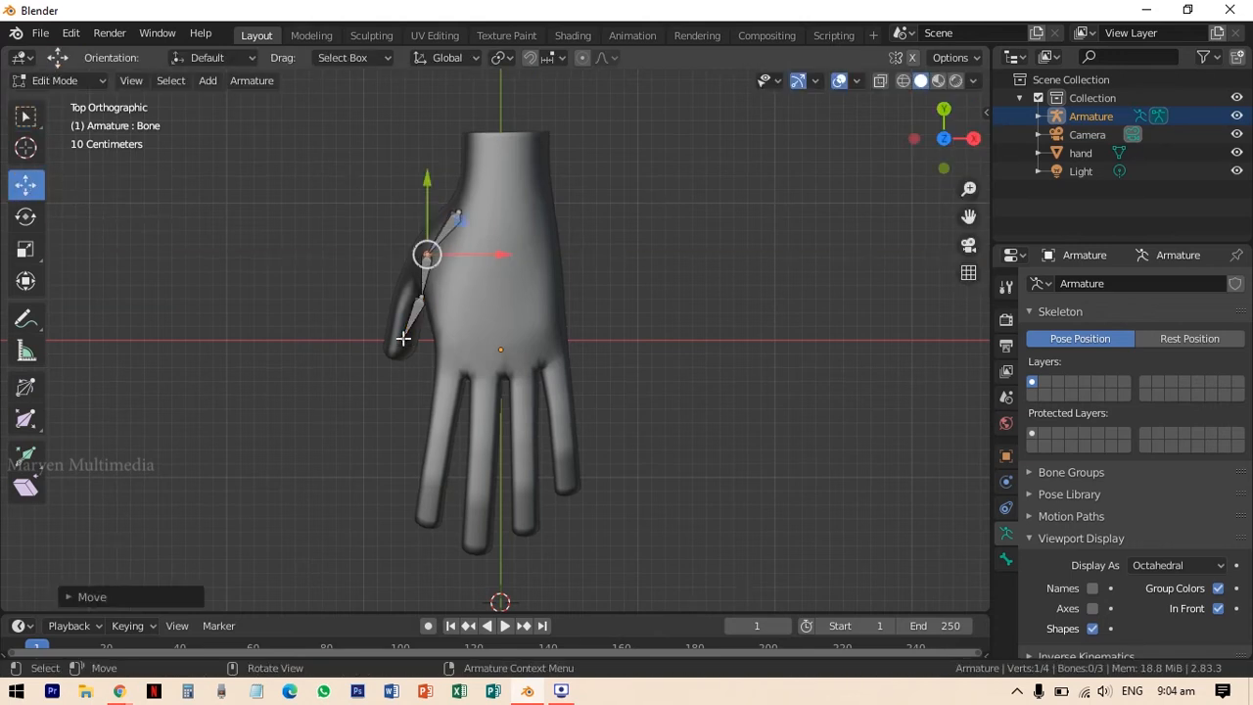
click(402, 347)
drag(405, 282, 405, 281)
drag(483, 350, 470, 350)
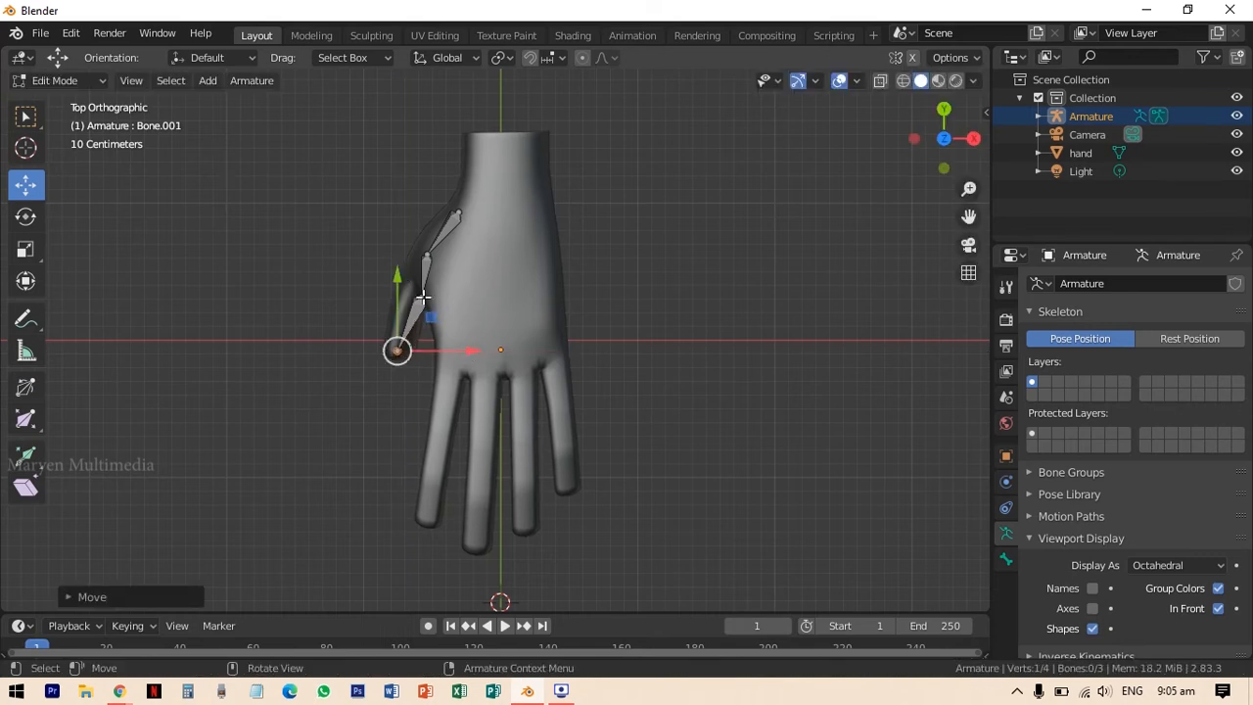
Move the thumb chain's lower middle joint outward along X and slightly toward the wrist along Y to centre it in the thumb.
click(423, 296)
key(g)
key(x)
click(481, 298)
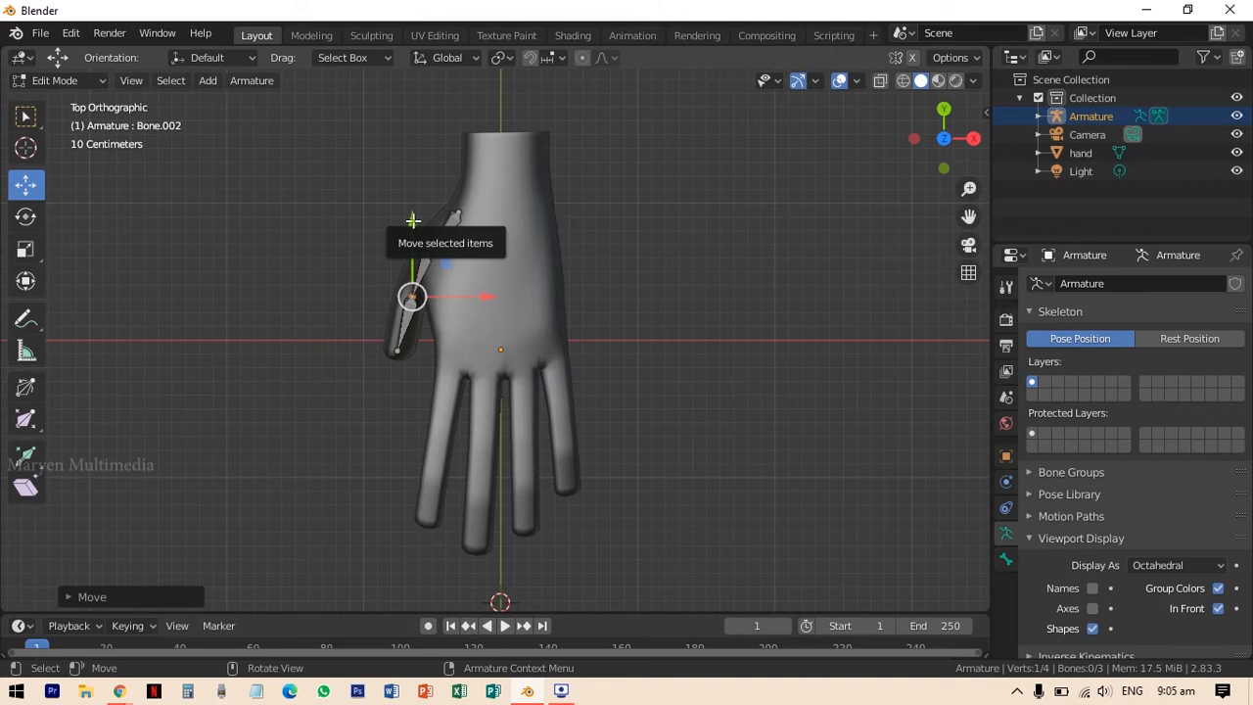
drag(412, 220, 412, 208)
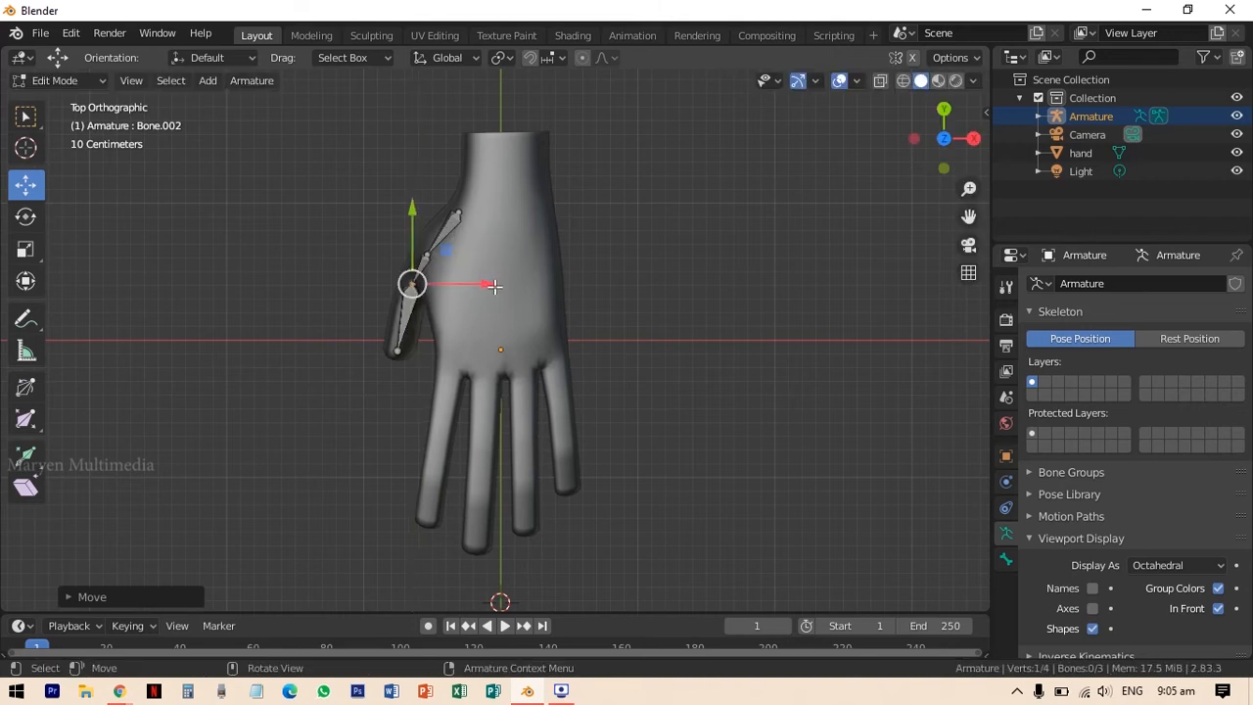
drag(488, 286, 508, 253)
Reposition the thumb chain's upper middle joint and its root joint near the wrist so the bones follow the thumb's curve.
click(428, 253)
drag(430, 180, 430, 171)
drag(503, 246, 514, 247)
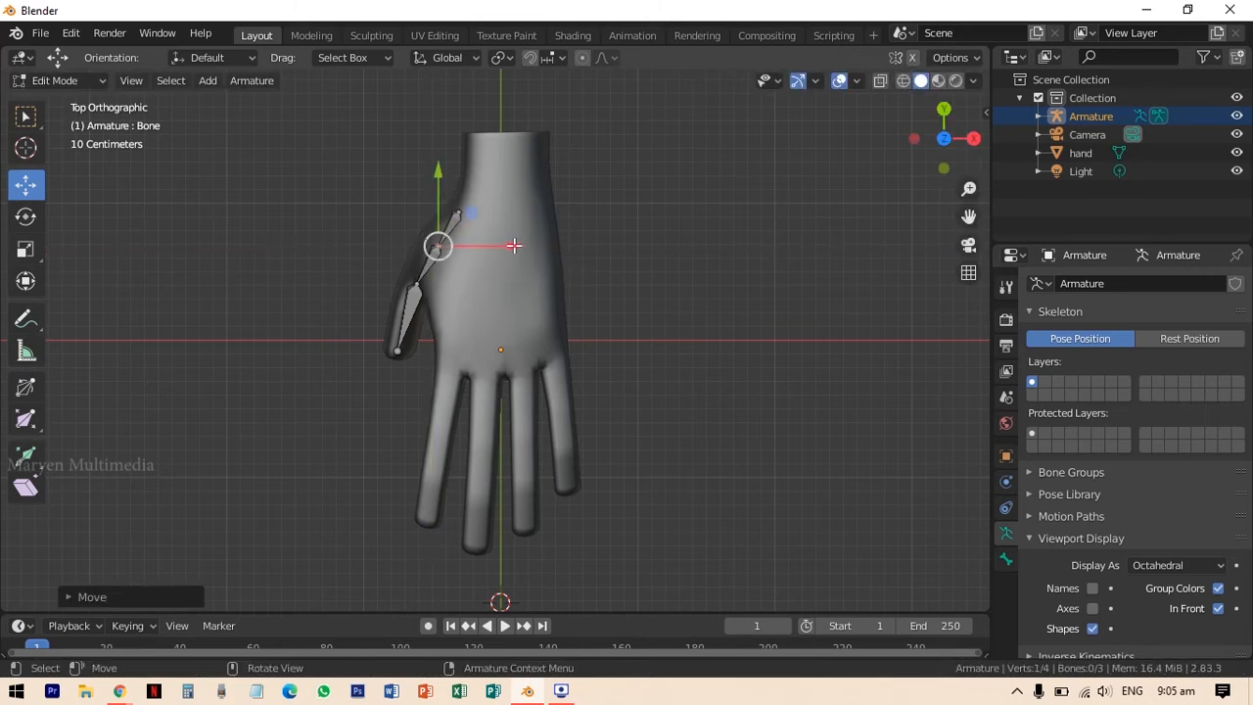
click(458, 213)
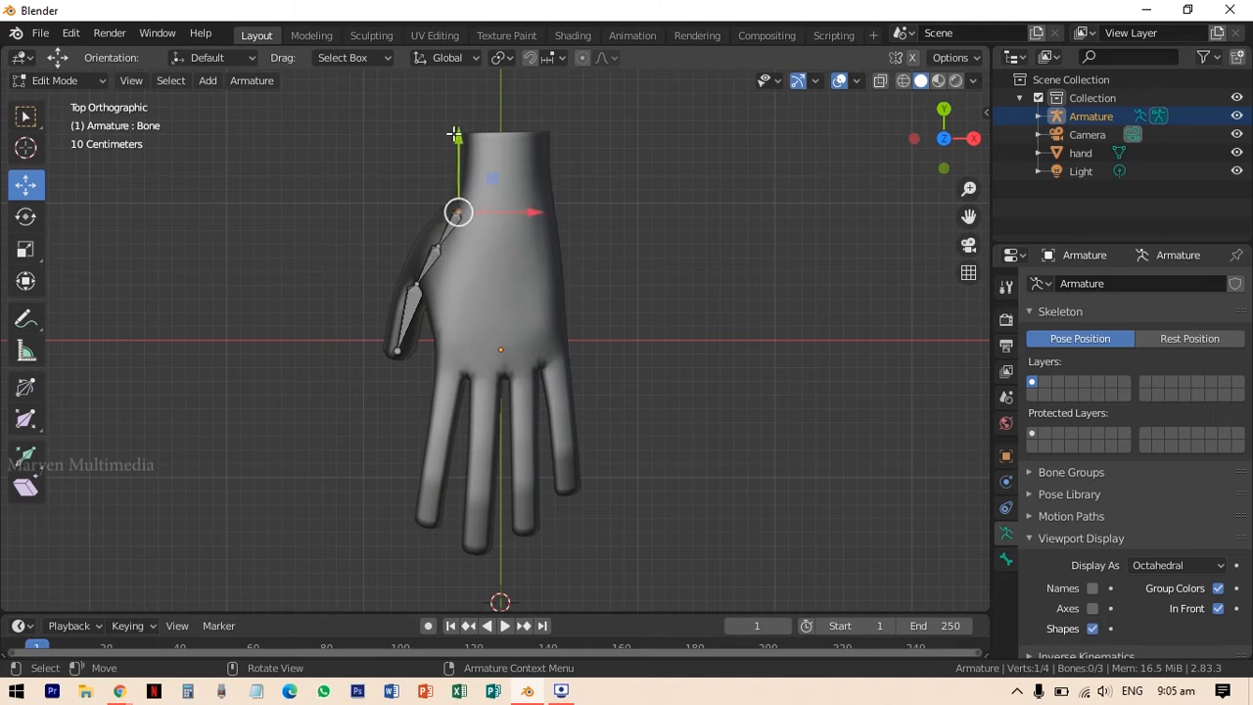
drag(460, 132, 460, 128)
drag(532, 206, 541, 209)
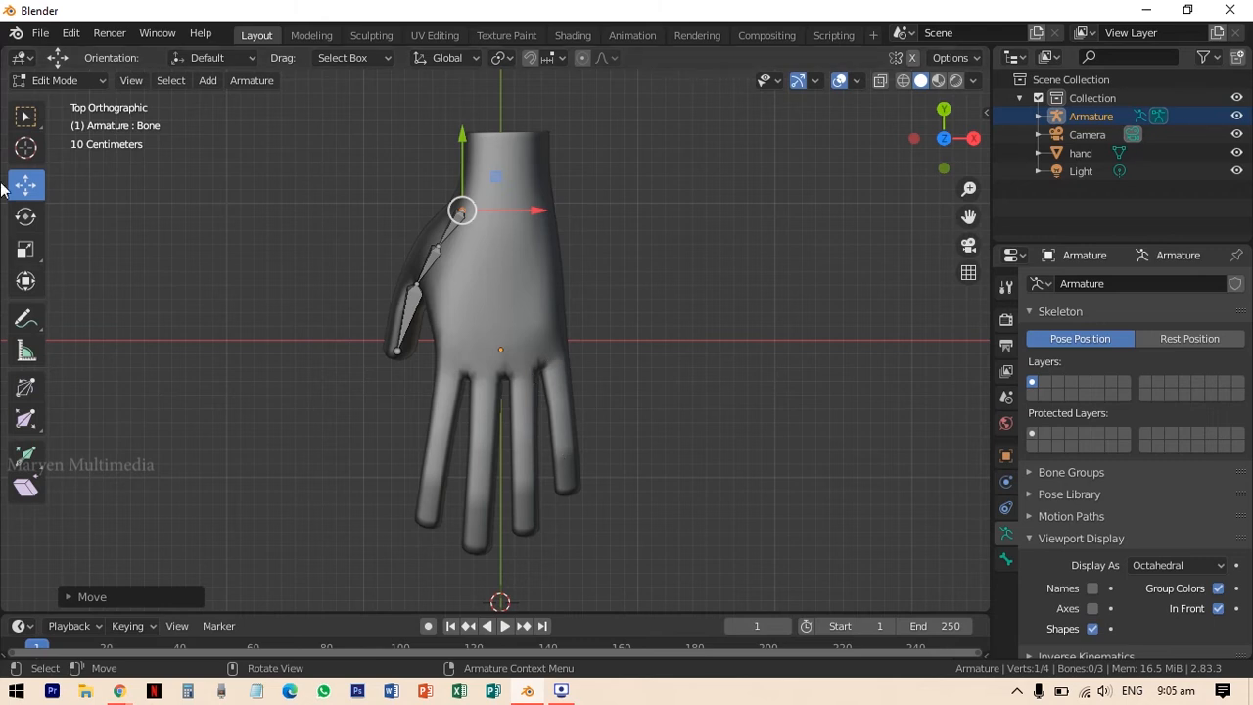
key(w)
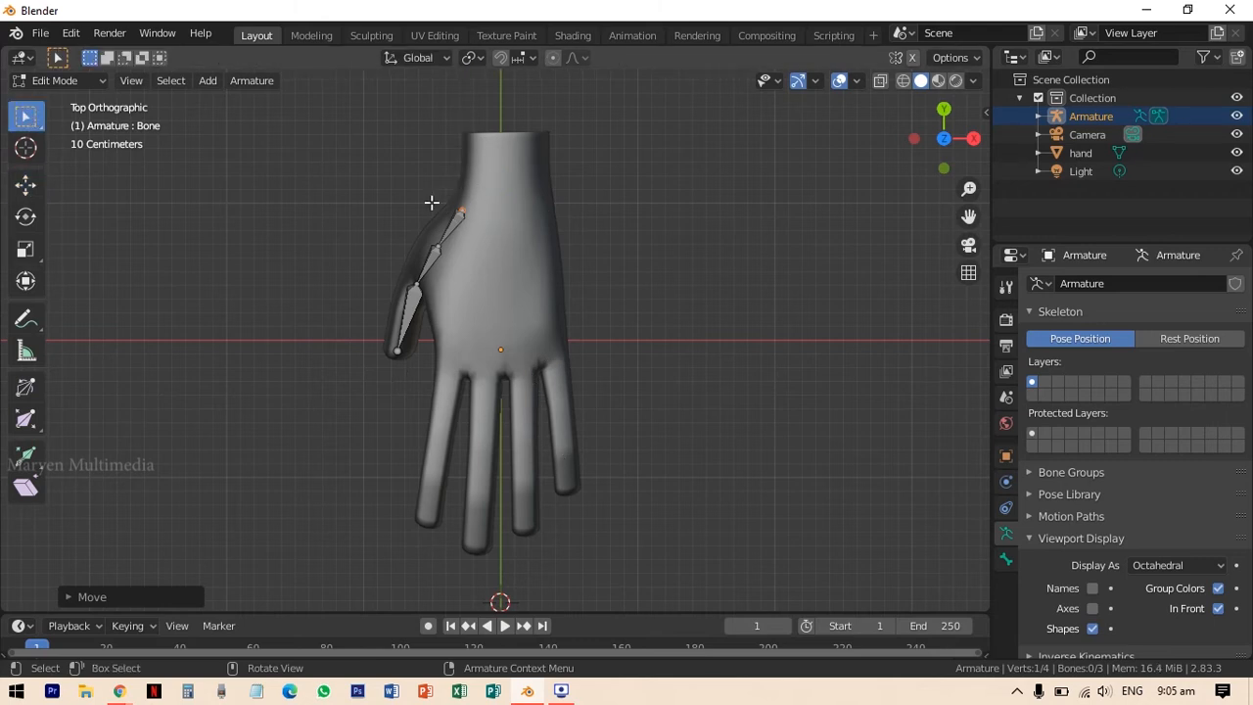
Select all the thumb bones in the top view and duplicate the chain onto the palm beside the thumb.
middle_drag(529, 446, 550, 396)
click(943, 125)
key(a)
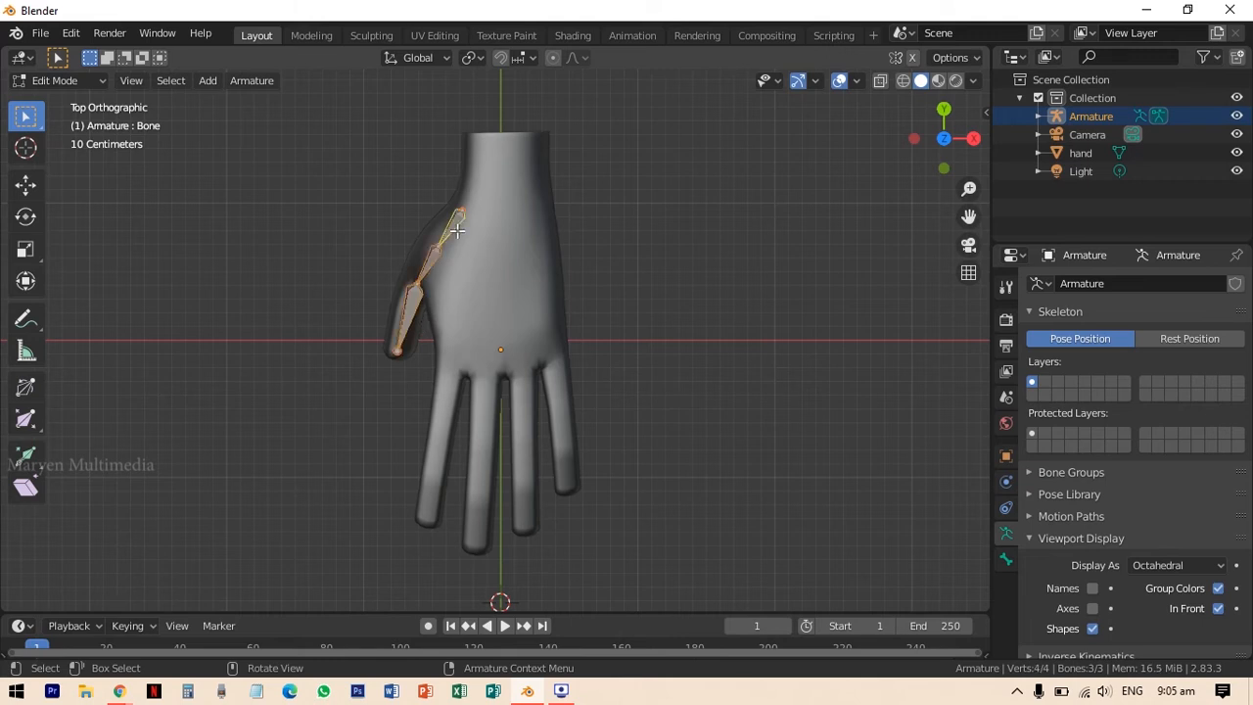
key(shift)
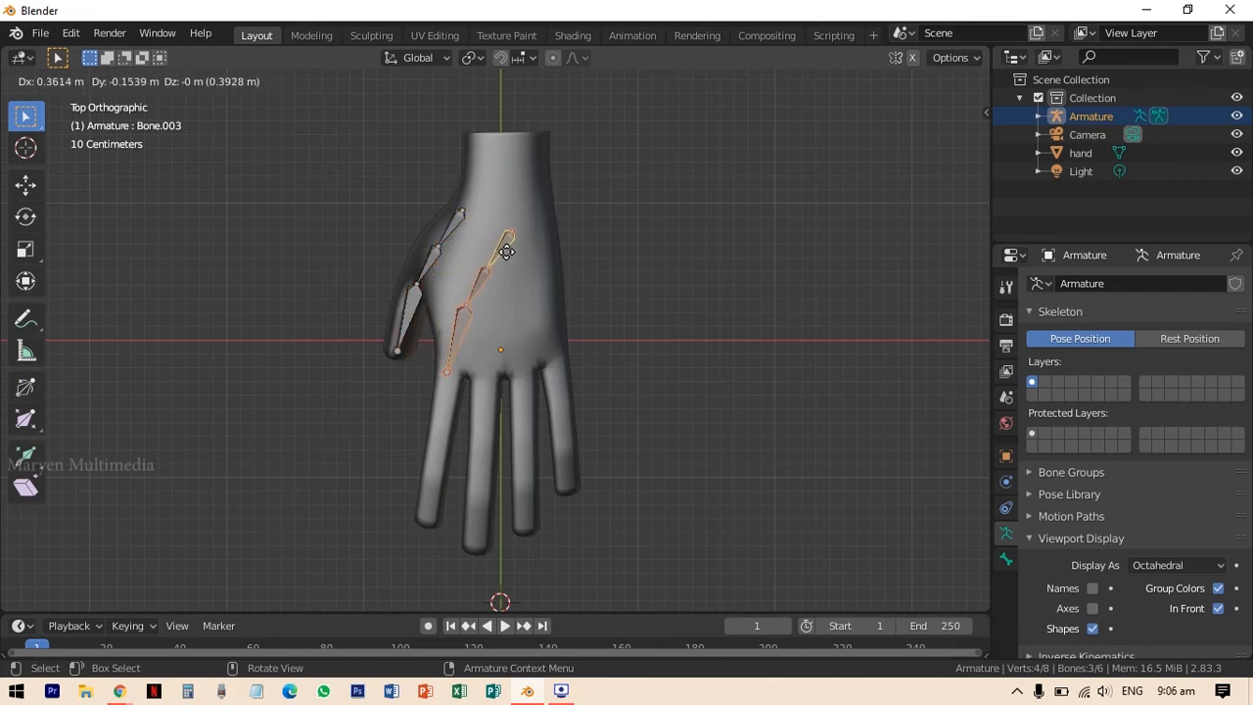
click(507, 247)
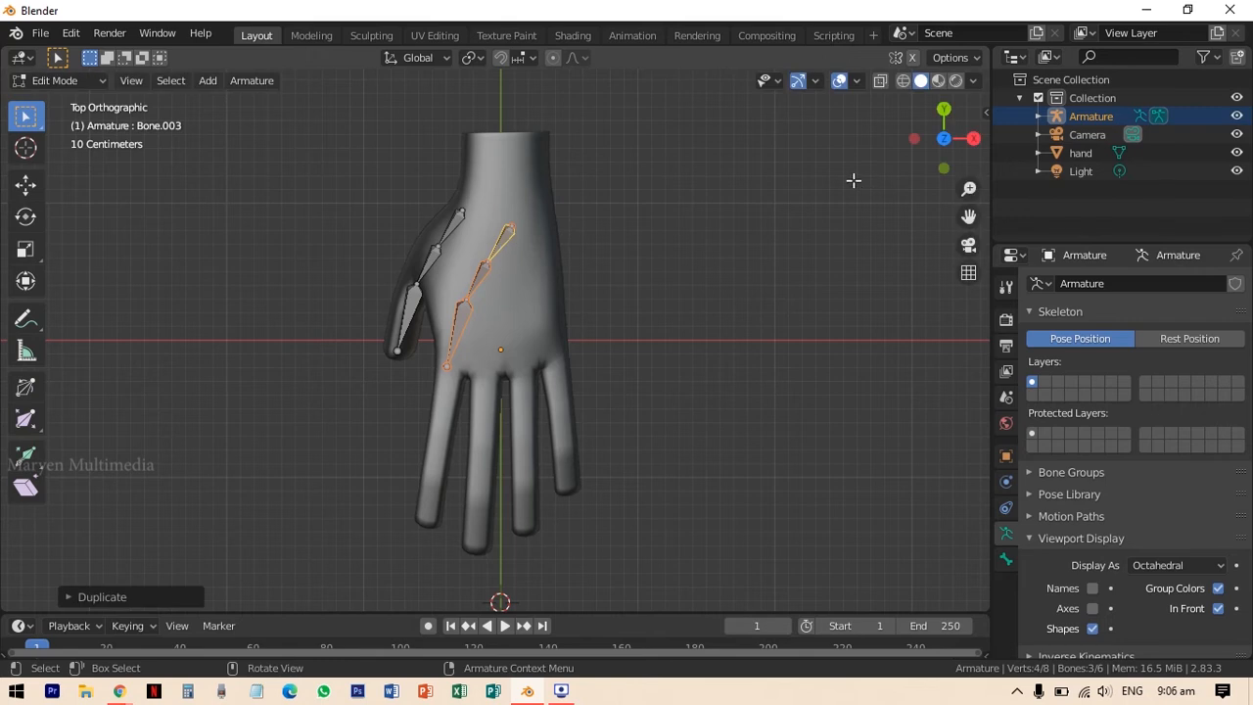
Move the duplicated chain's tip joint along Y and X to the tip of the index finger.
click(27, 188)
click(447, 366)
drag(448, 294, 447, 441)
drag(519, 512, 495, 510)
Move the duplicated chain's middle joint toward the index finger and its root joint across the back of the hand.
click(464, 300)
drag(558, 369, 528, 368)
click(510, 227)
mouse_move(581, 227)
mouse_down()
mouse_move(557, 260)
mouse_move(559, 226)
mouse_up()
In the left view, raise the index finger chain's outer joint along Z so it sits inside the finger.
click(914, 138)
click(25, 118)
click(26, 185)
click(635, 375)
drag(636, 300, 635, 254)
click(522, 316)
middle_drag(522, 268, 323, 431)
Duplicate the index finger's bone chain and place the copy over the middle finger.
click(26, 119)
key(shift+d)
click(578, 500)
click(944, 134)
click(26, 185)
In the top view, align the middle finger's outer joint along X and adjust the spacing of the root joints near the wrist.
click(475, 481)
drag(551, 484, 555, 486)
click(483, 226)
drag(556, 226, 550, 226)
click(506, 226)
middle_drag(586, 332, 658, 215)
Duplicate the middle finger's bone chain for the ring finger and fit its joints along that finger in the top view.
click(943, 111)
click(26, 117)
click(498, 294)
key(shift+d)
click(27, 185)
click(536, 353)
click(479, 488)
Duplicate the ring finger's bone chain and place the copy over the little finger.
click(25, 117)
key(shift+d)
click(25, 185)
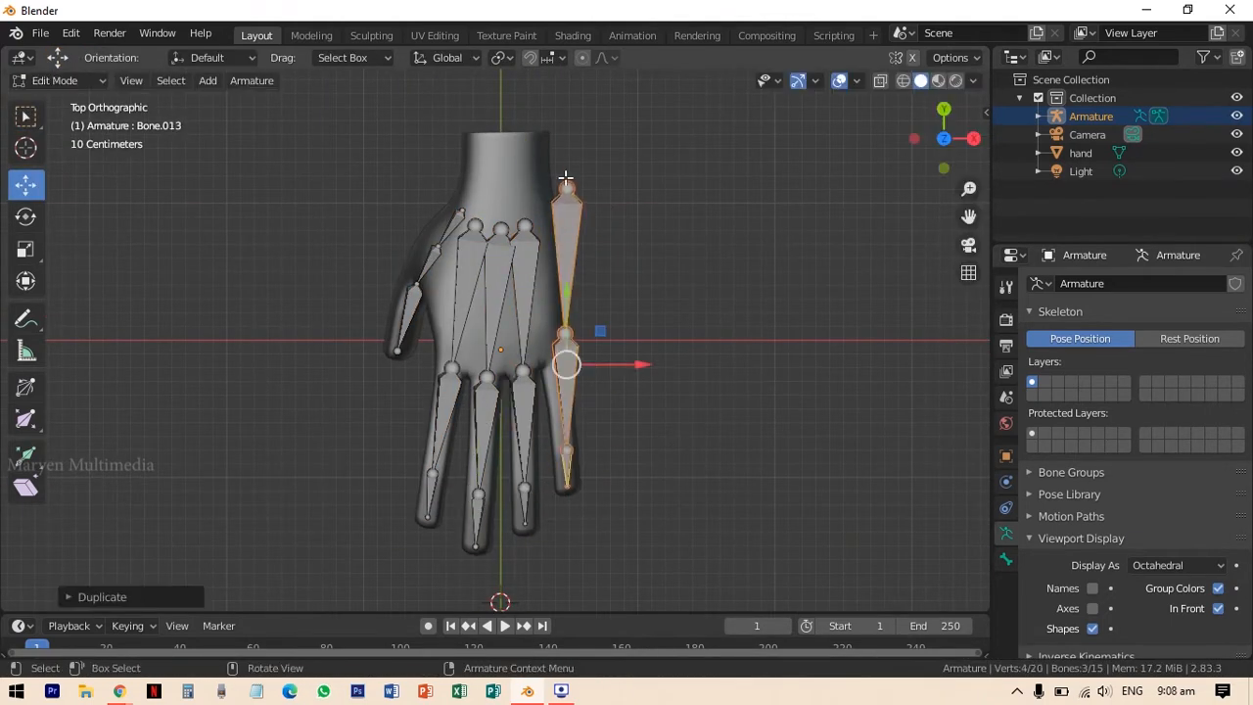
Fit the new chain's joints along the little finger and bring its root joint inward beside the other roots near the wrist.
click(566, 184)
drag(646, 486, 635, 486)
click(542, 223)
middle_drag(624, 223, 440, 323)
click(25, 116)
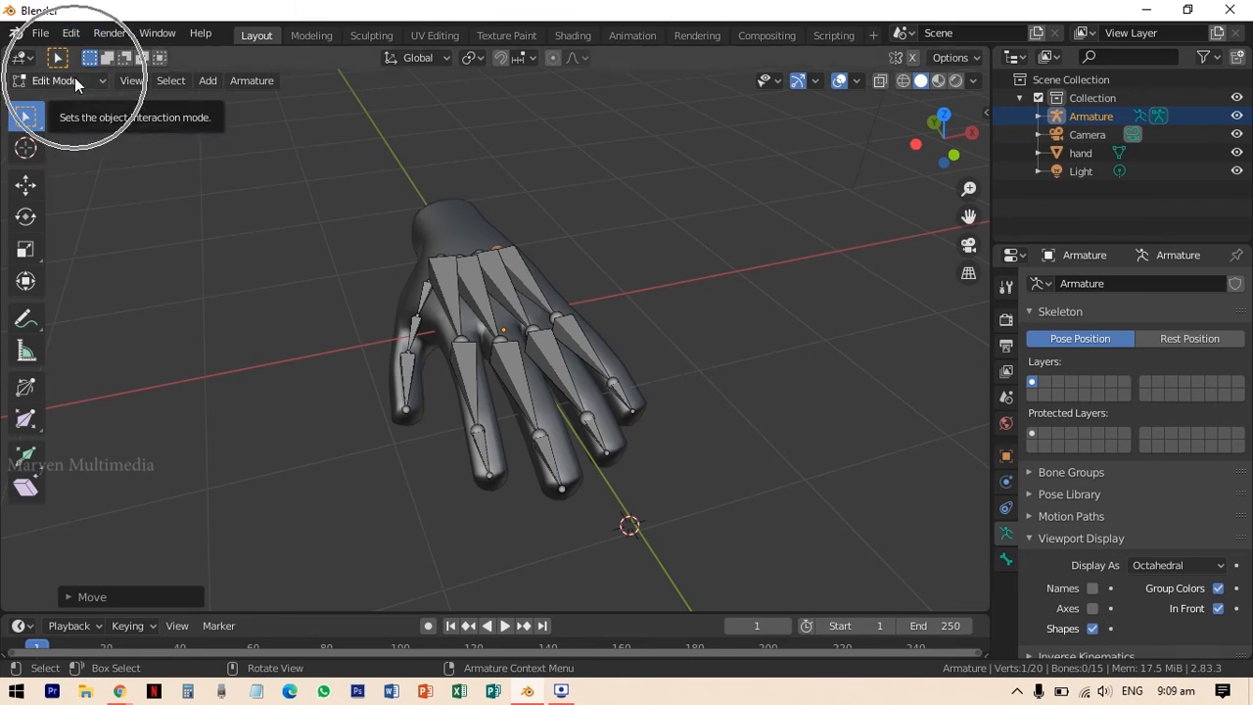
Switch the armature to Object Mode, return to the top view, and deselect everything.
click(103, 79)
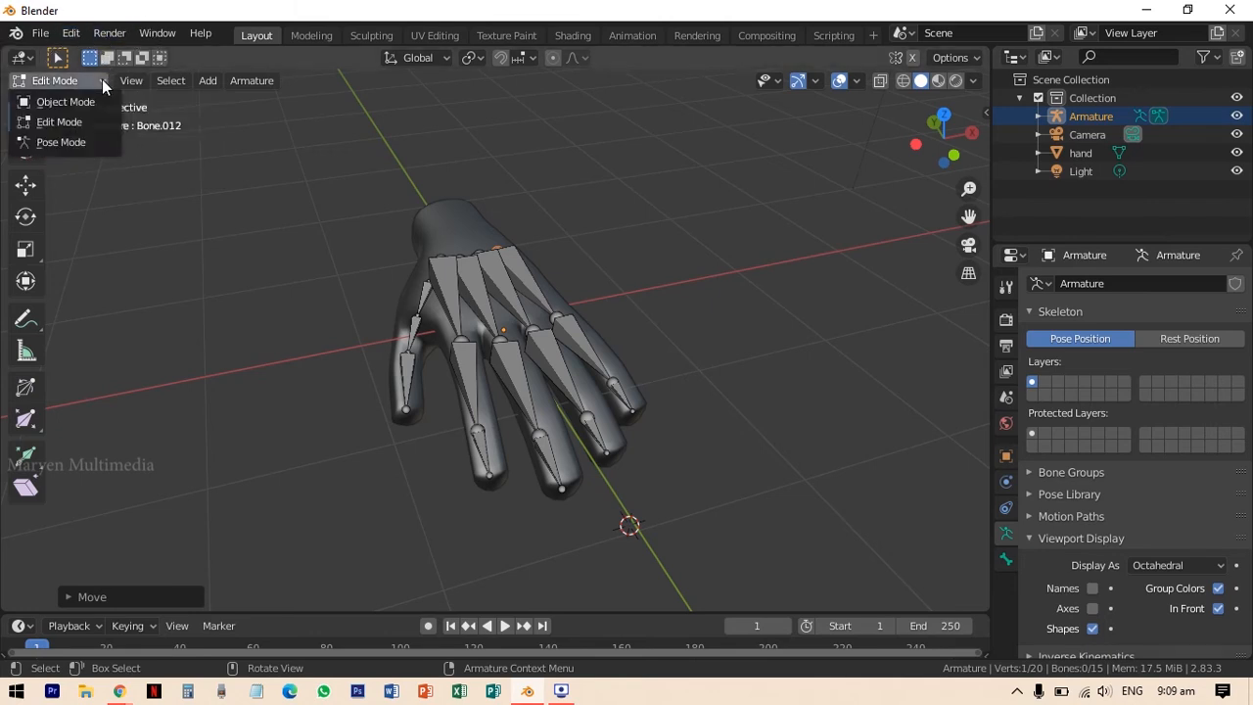
click(84, 103)
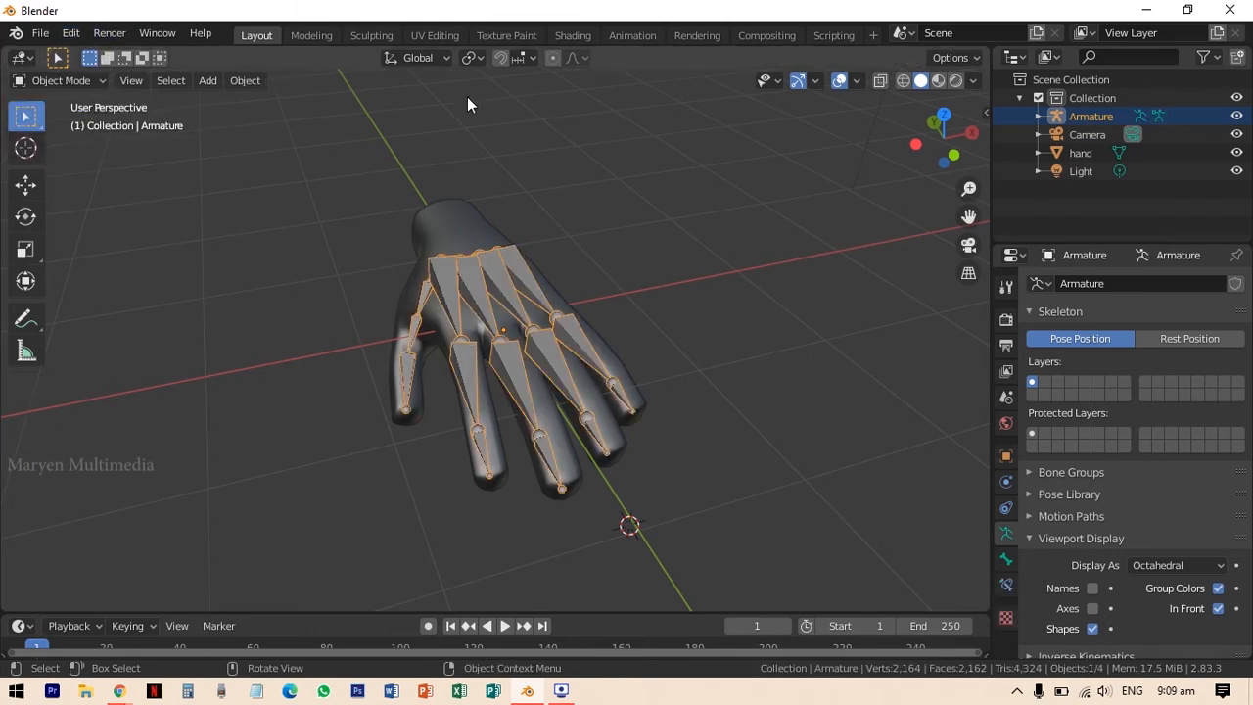
click(943, 116)
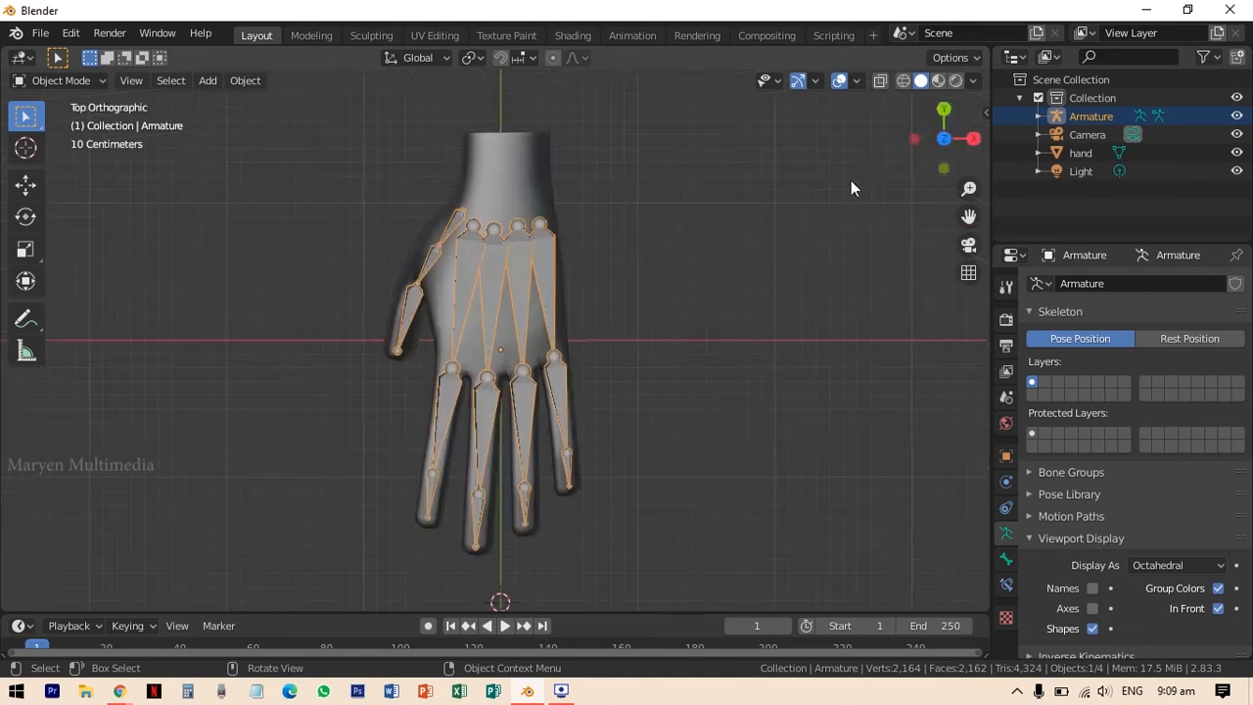
click(663, 214)
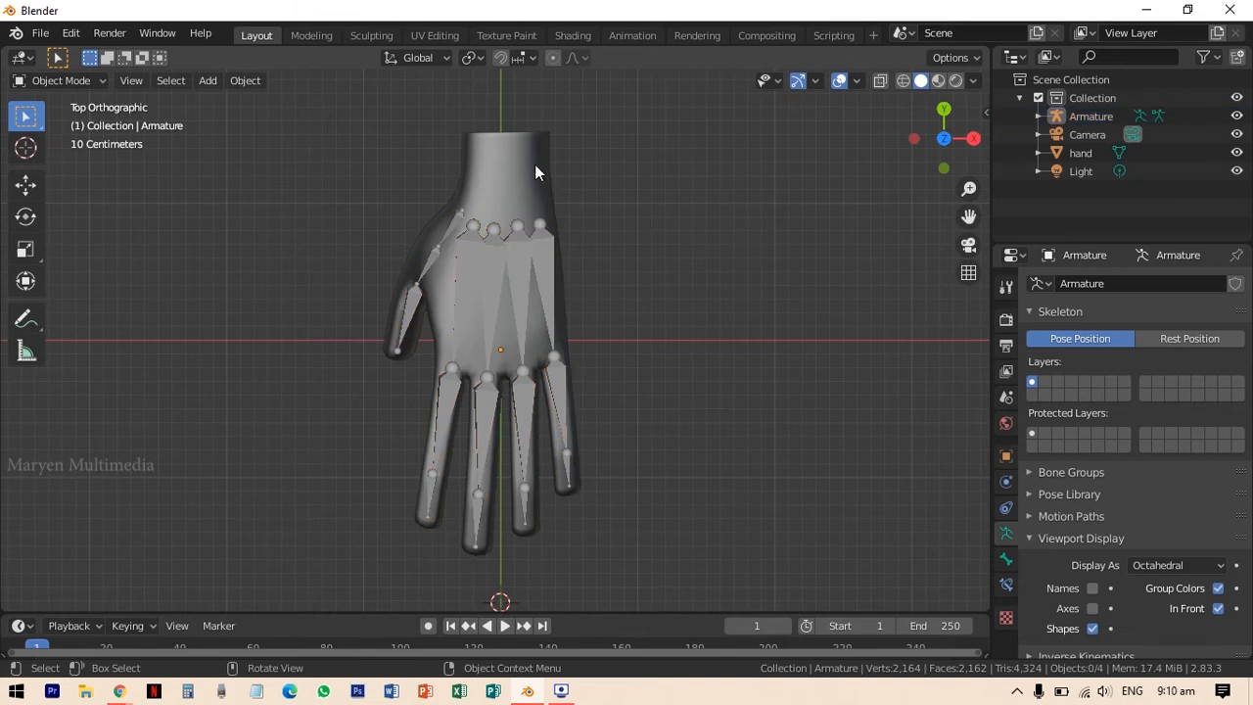
click(534, 171)
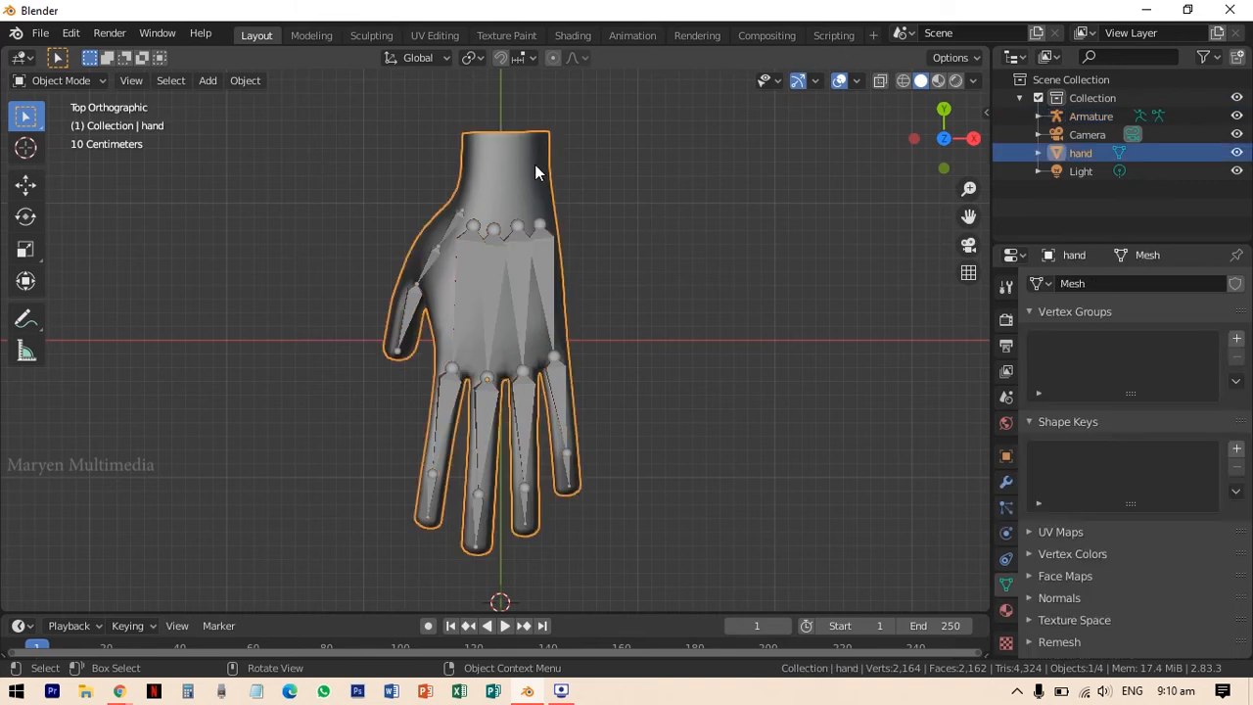
key(shift)
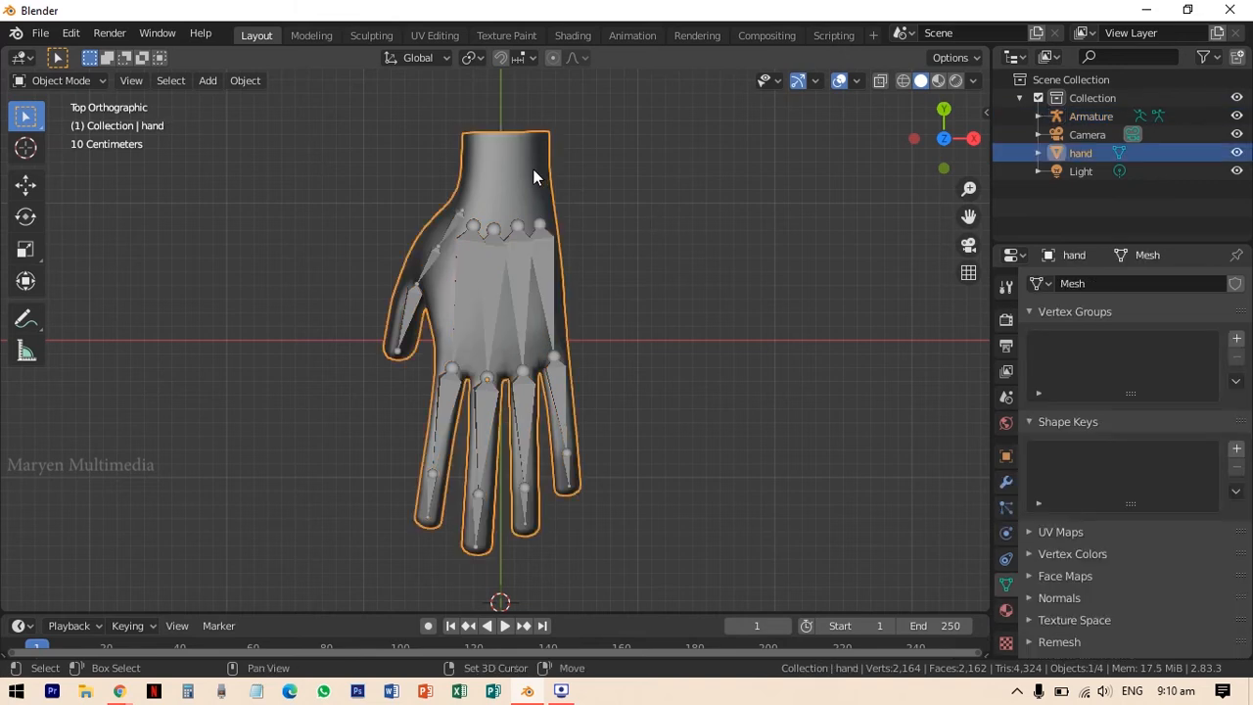
shift+click(510, 248)
click(644, 183)
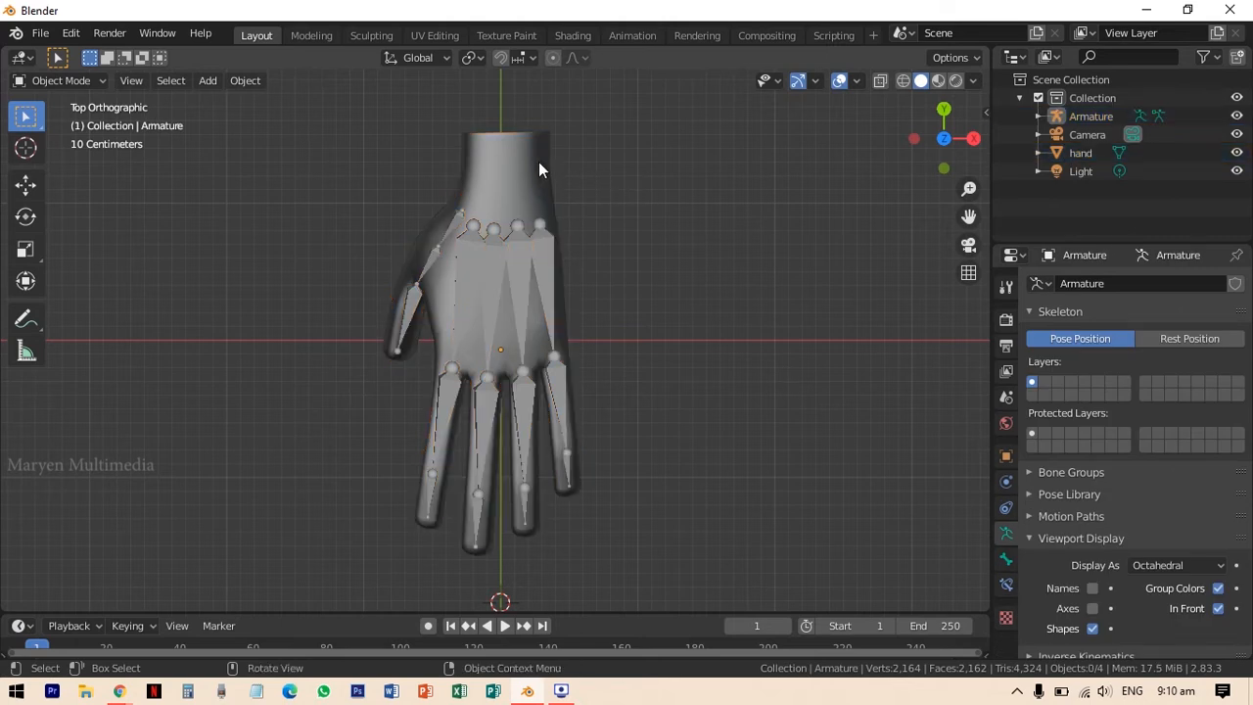
Select the hand mesh and add the armature to the selection as the active object.
click(525, 169)
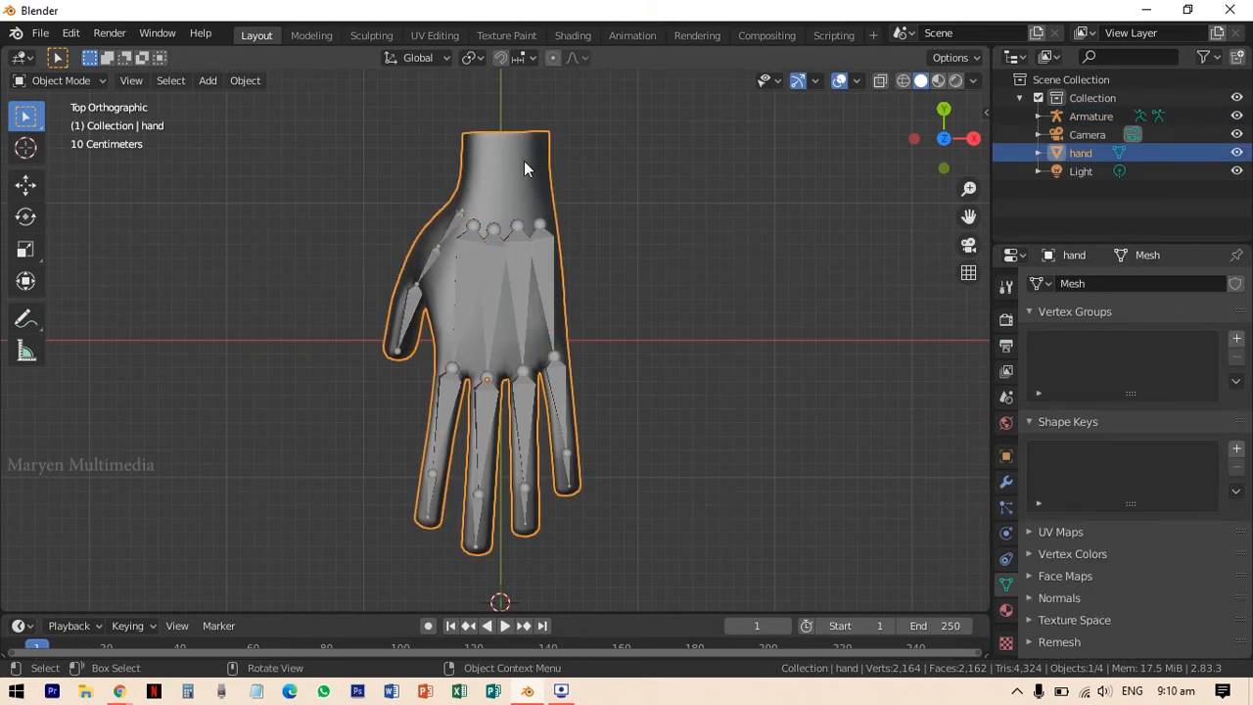
key(shift)
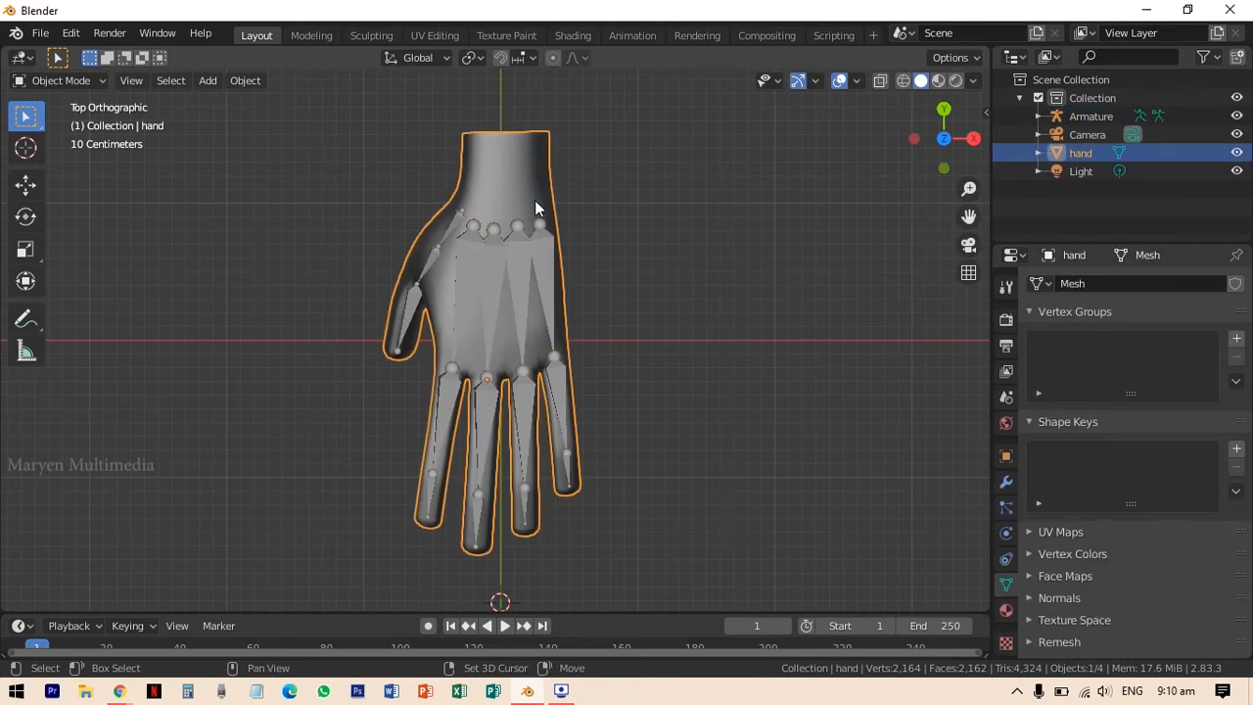
shift+click(525, 254)
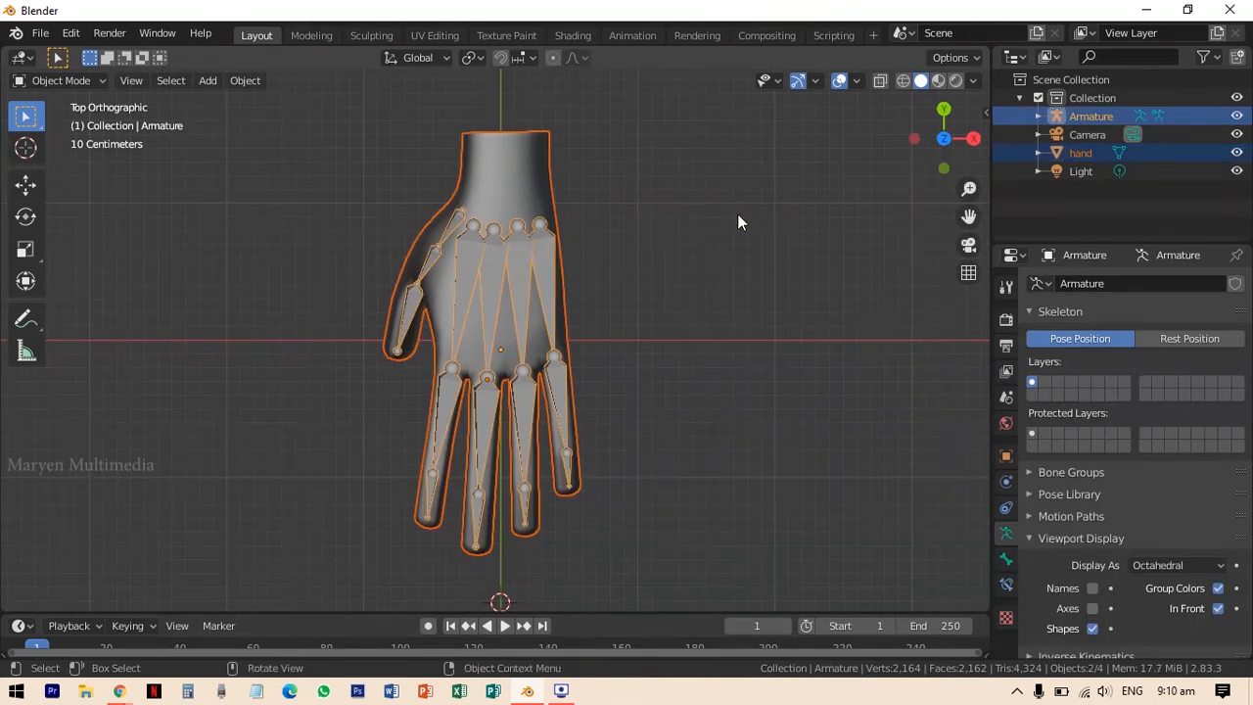
Parent the hand mesh to the armature with automatic weights, and enlarge the timeline area below the viewport.
click(247, 81)
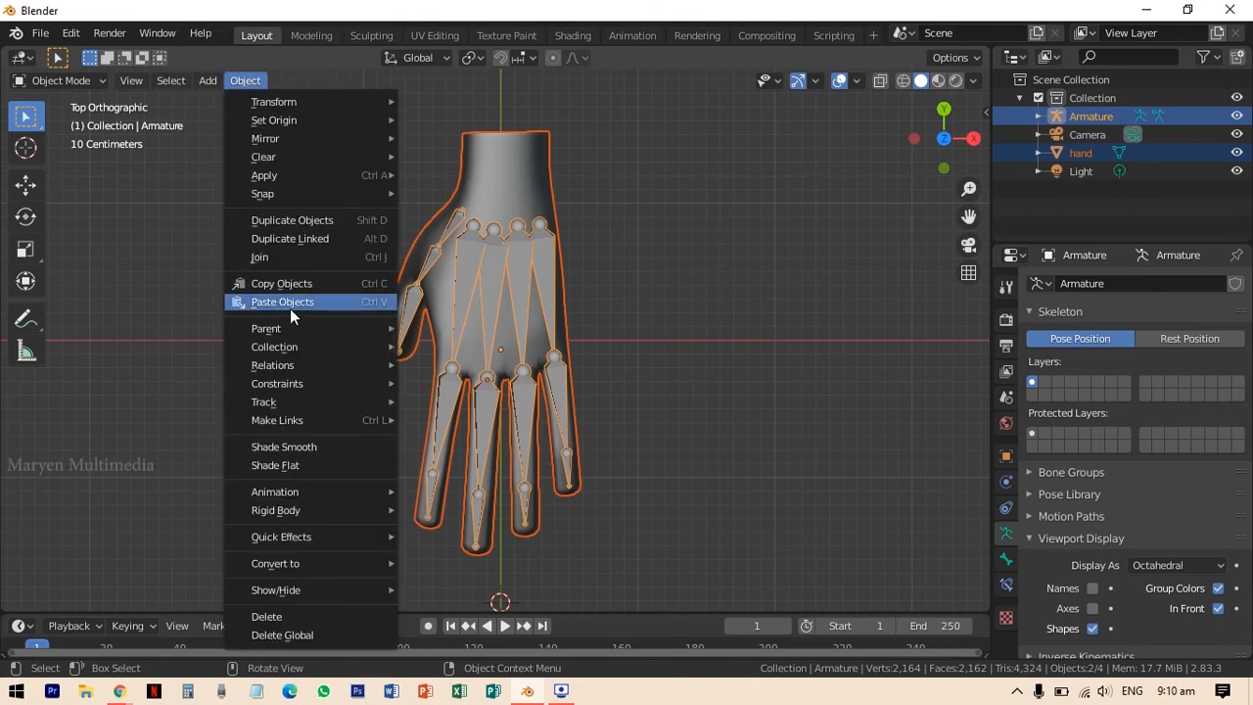
mouse_move(291, 329)
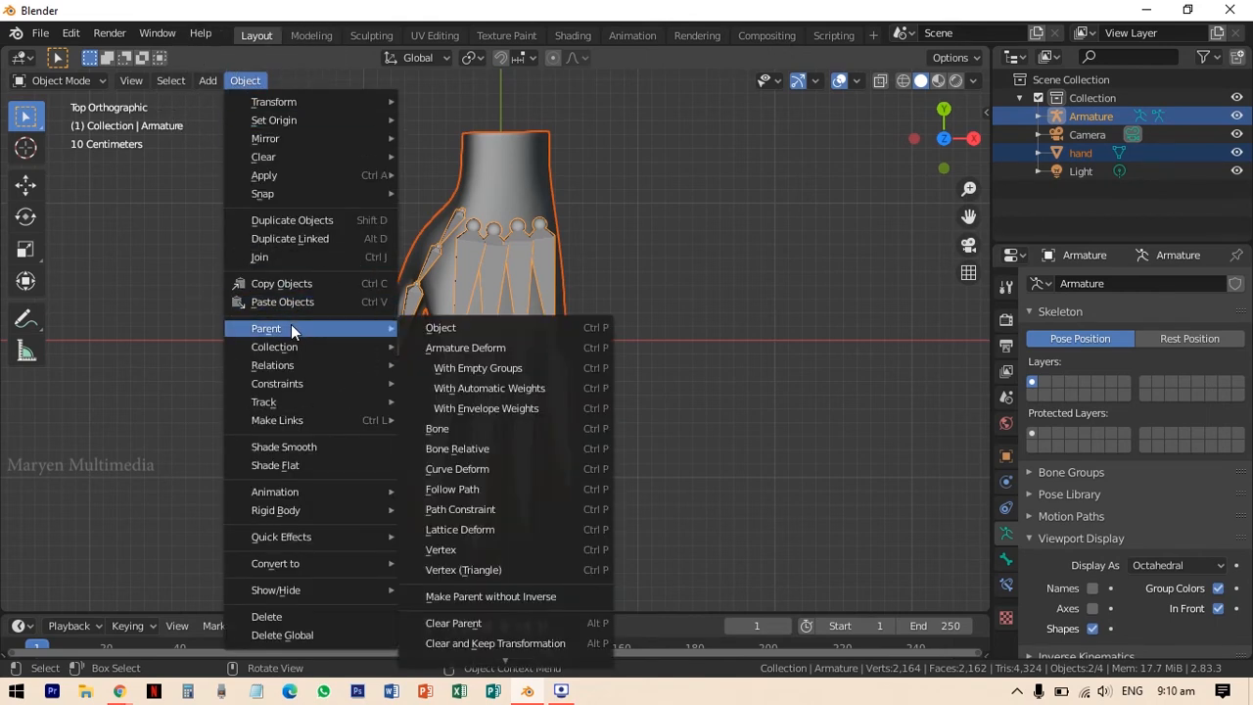
click(551, 391)
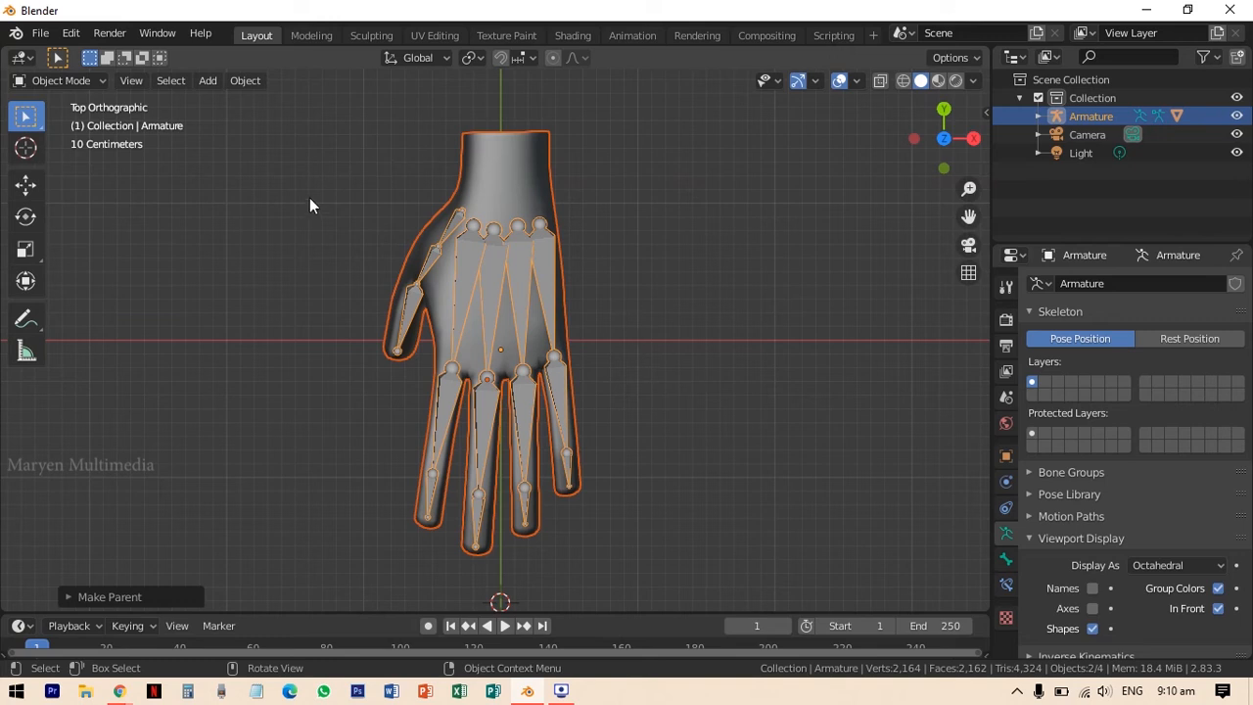
drag(322, 614, 314, 551)
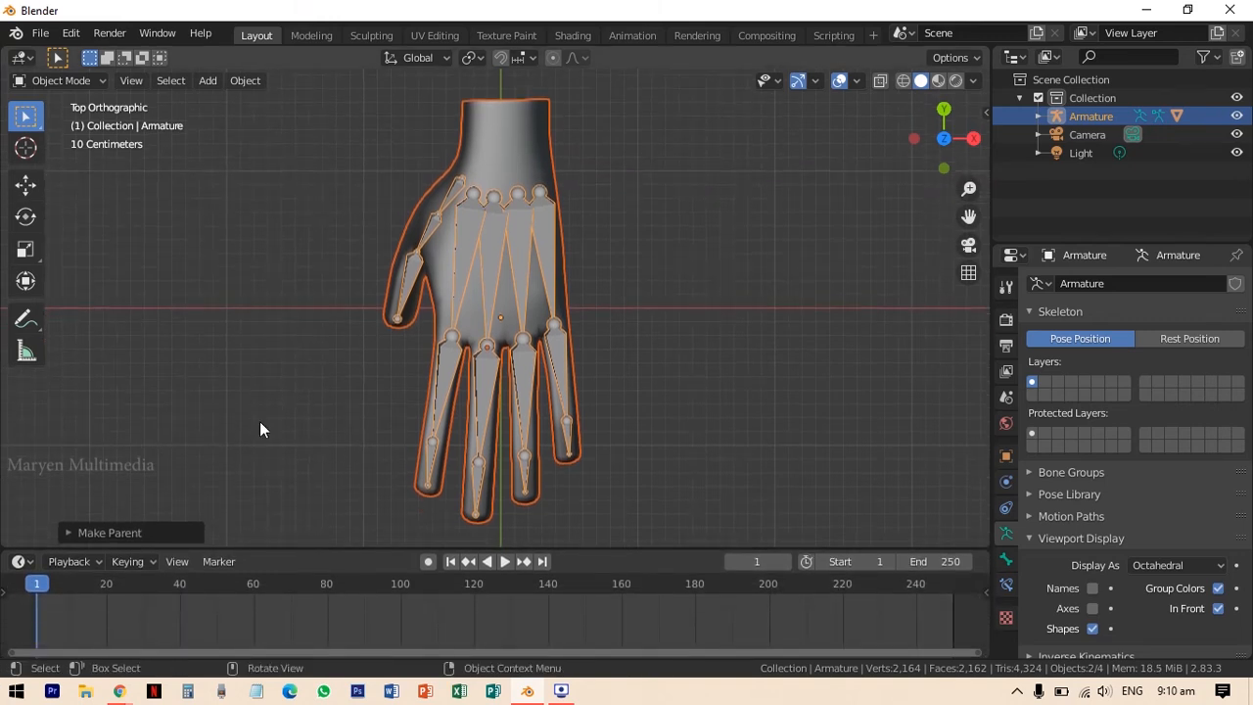
Rotate the rigged hand upright so the fingers point up, and raise it until the wrist rests near the ground grid.
middle_drag(736, 289, 659, 137)
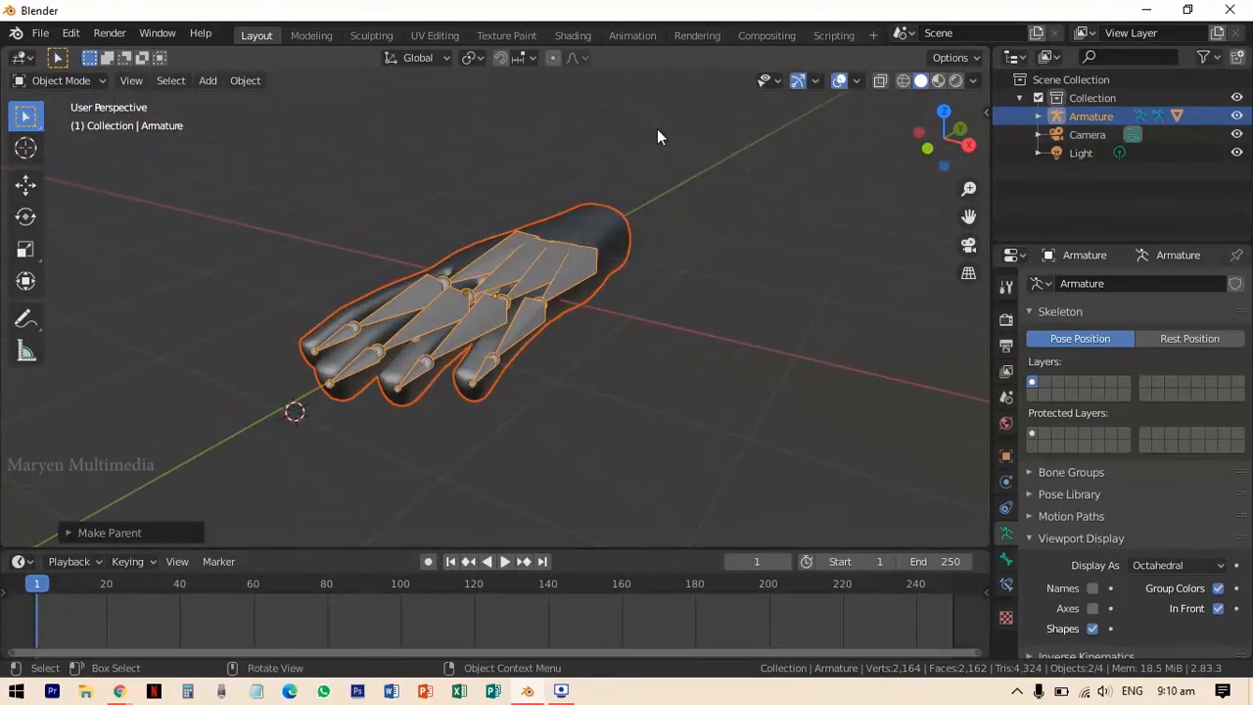
scroll(657, 137, down, 2)
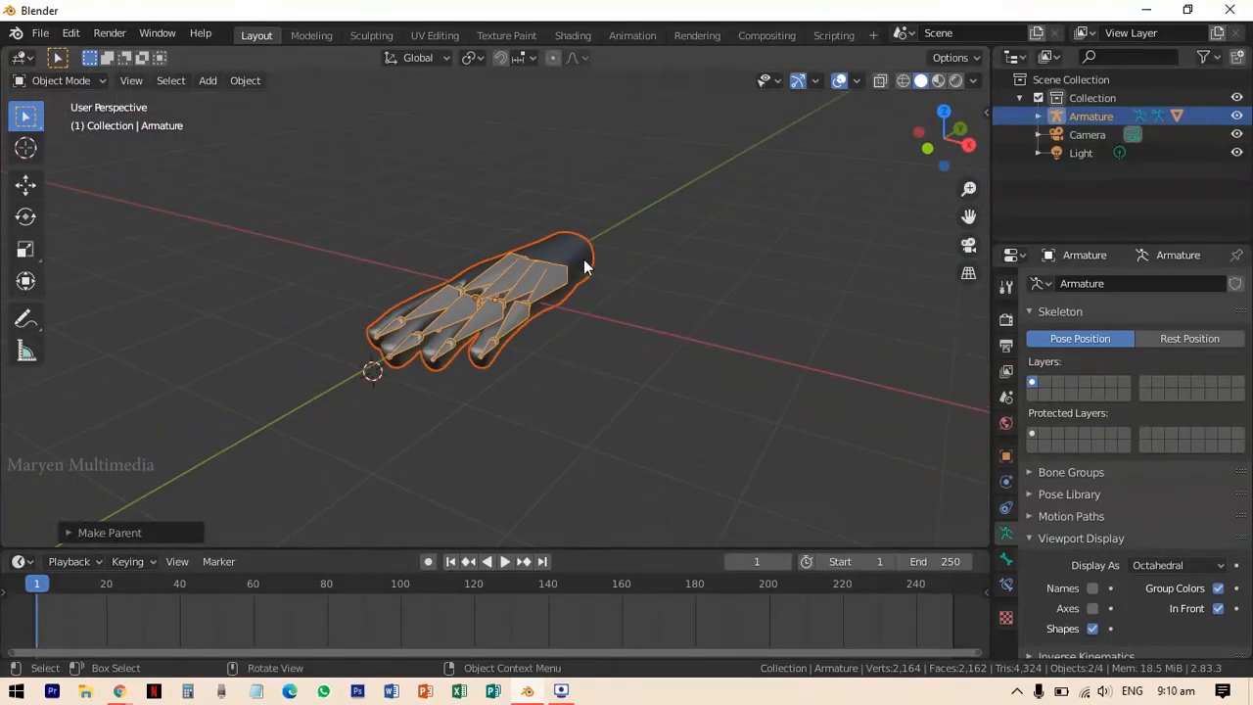
click(26, 217)
drag(448, 275, 563, 111)
click(27, 116)
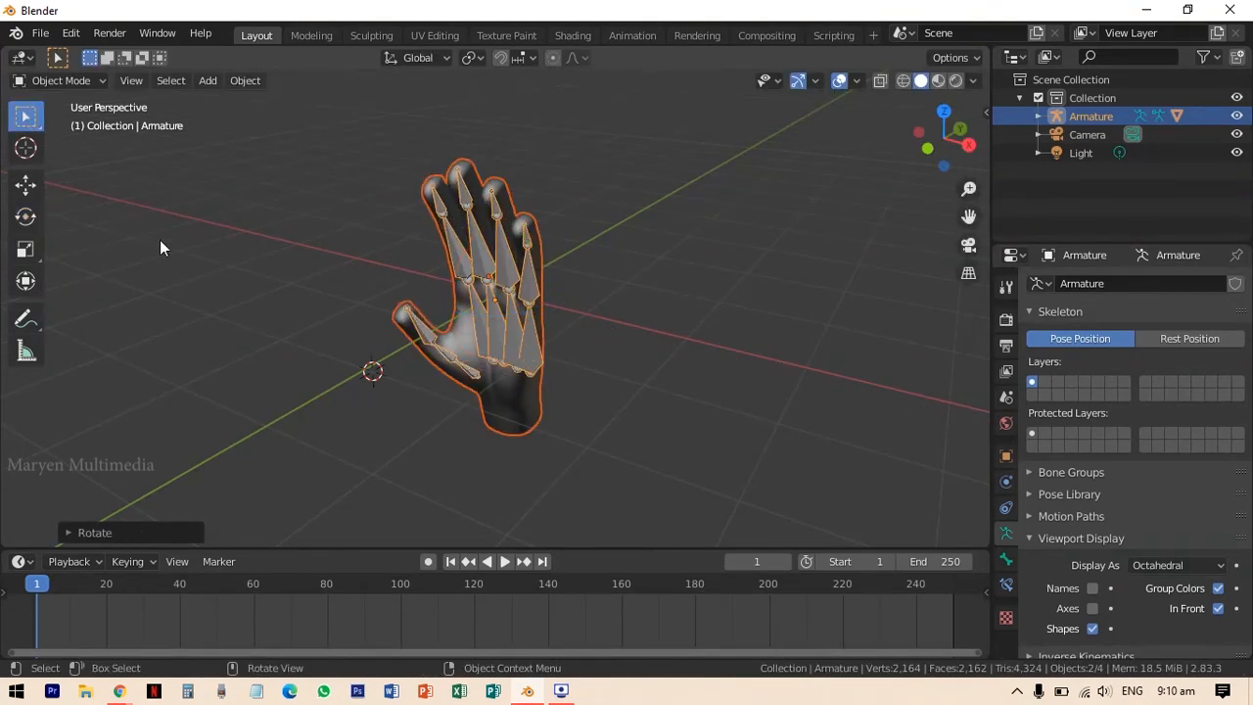
click(26, 184)
drag(491, 219, 494, 68)
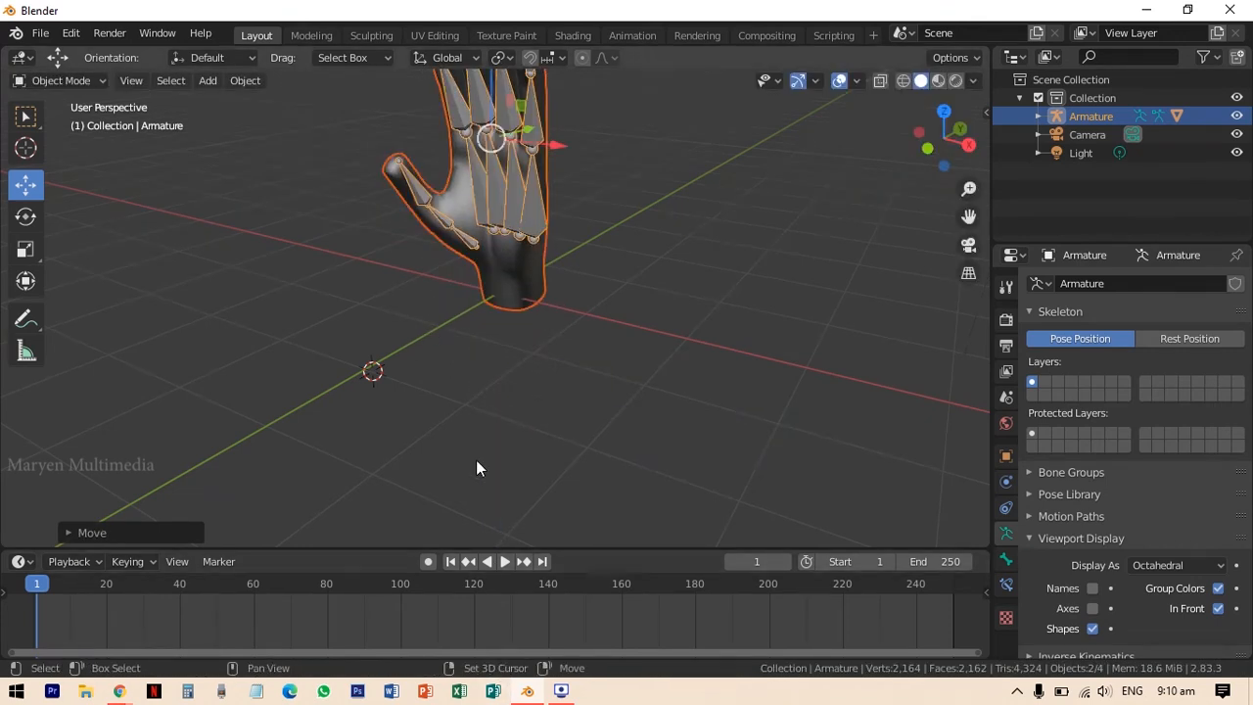
middle_drag(512, 245, 538, 327)
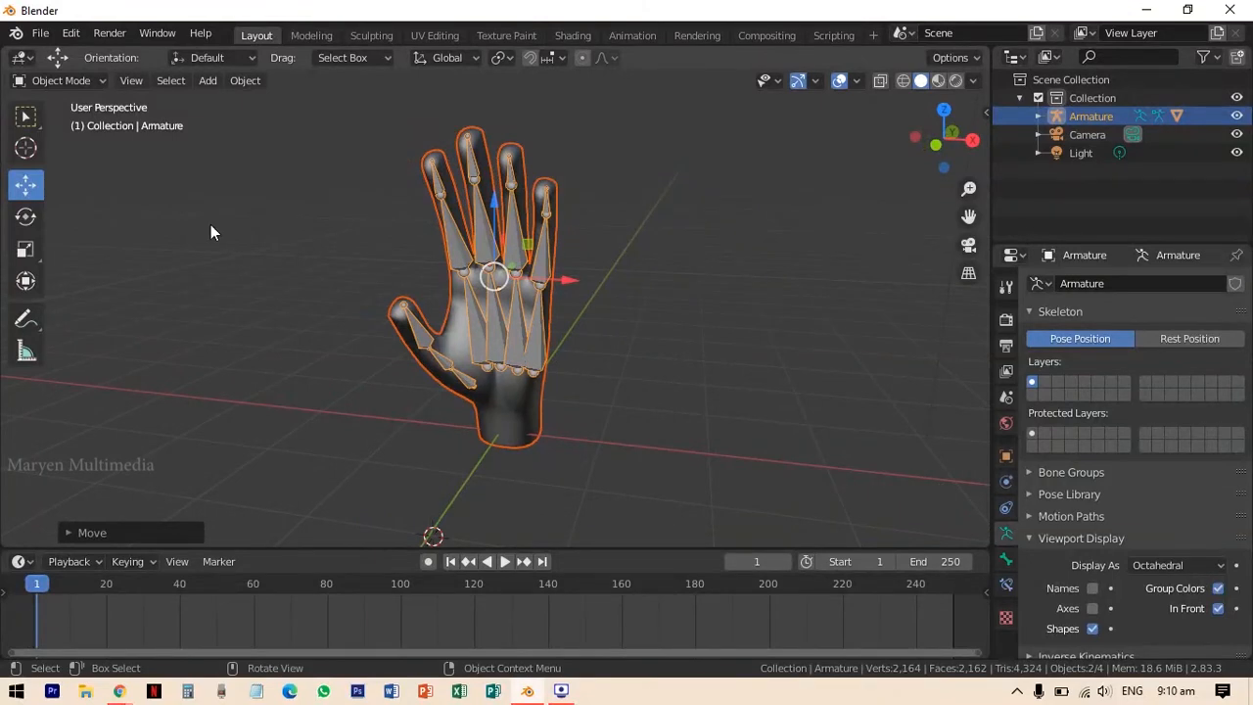
Tilt the upright hand slightly with the Rotate tool and switch the armature to Pose Mode.
click(25, 216)
middle_drag(434, 213, 491, 286)
drag(402, 225, 324, 288)
middle_drag(323, 287, 147, 191)
click(100, 79)
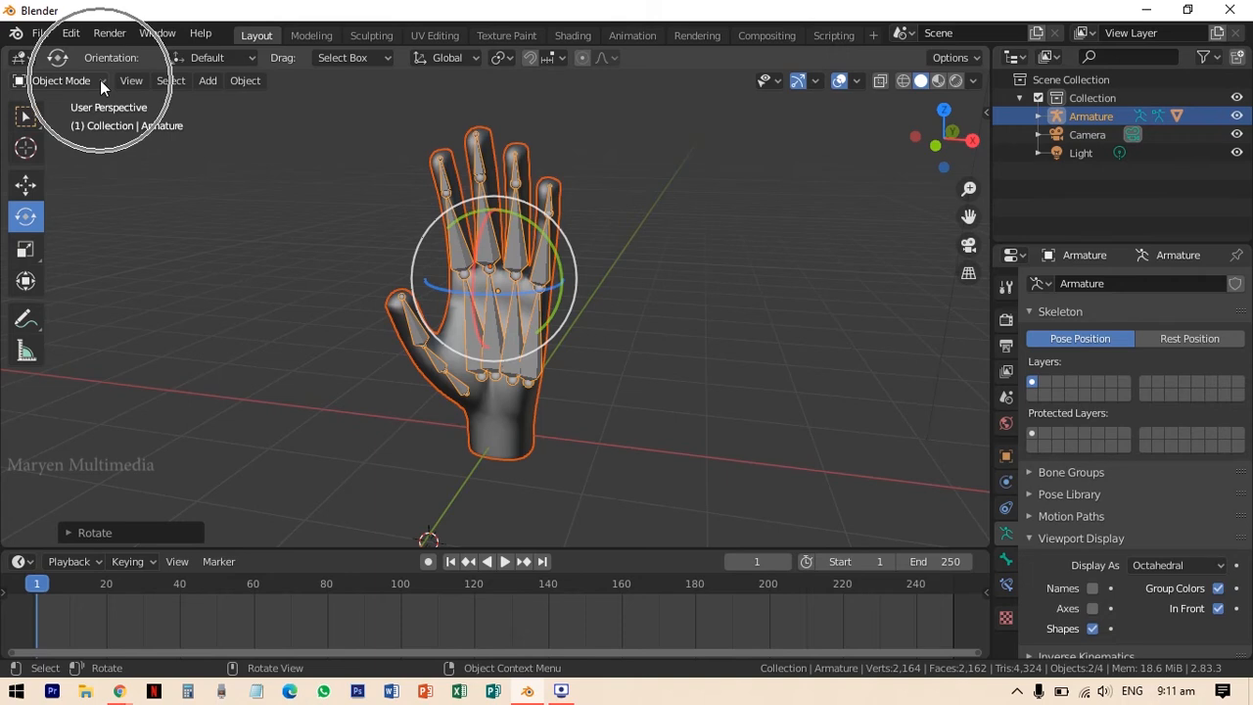
click(100, 79)
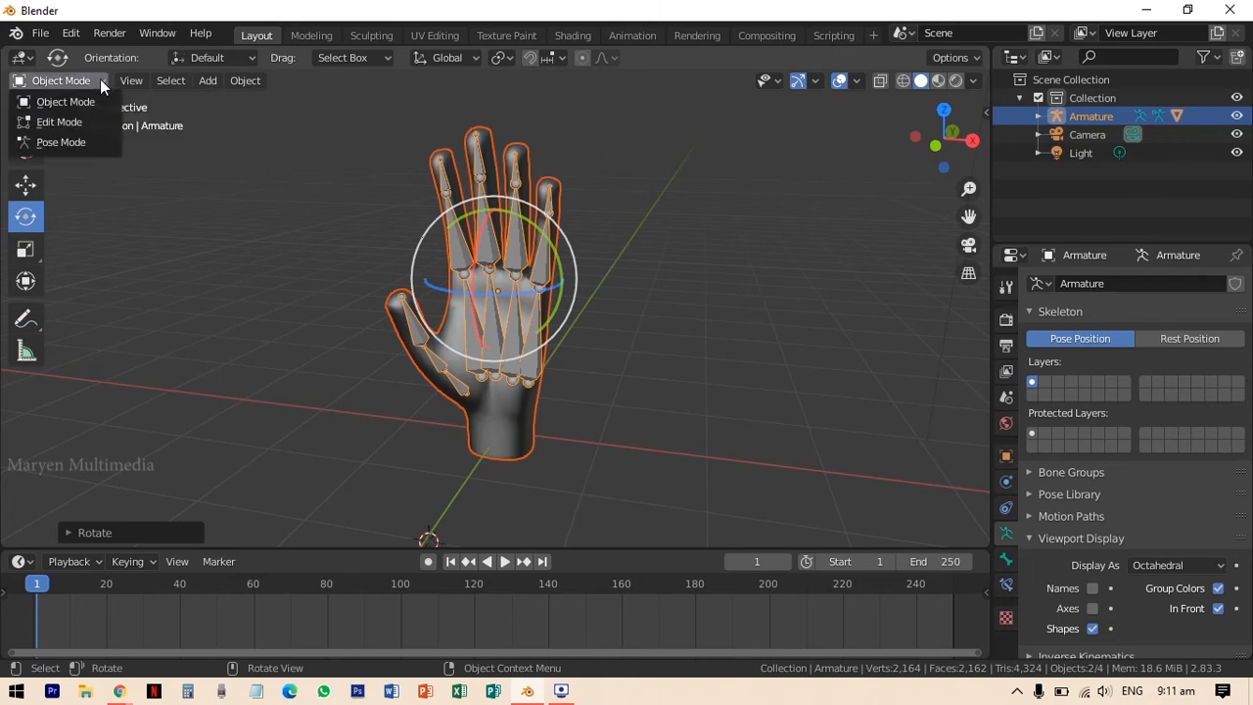
click(72, 142)
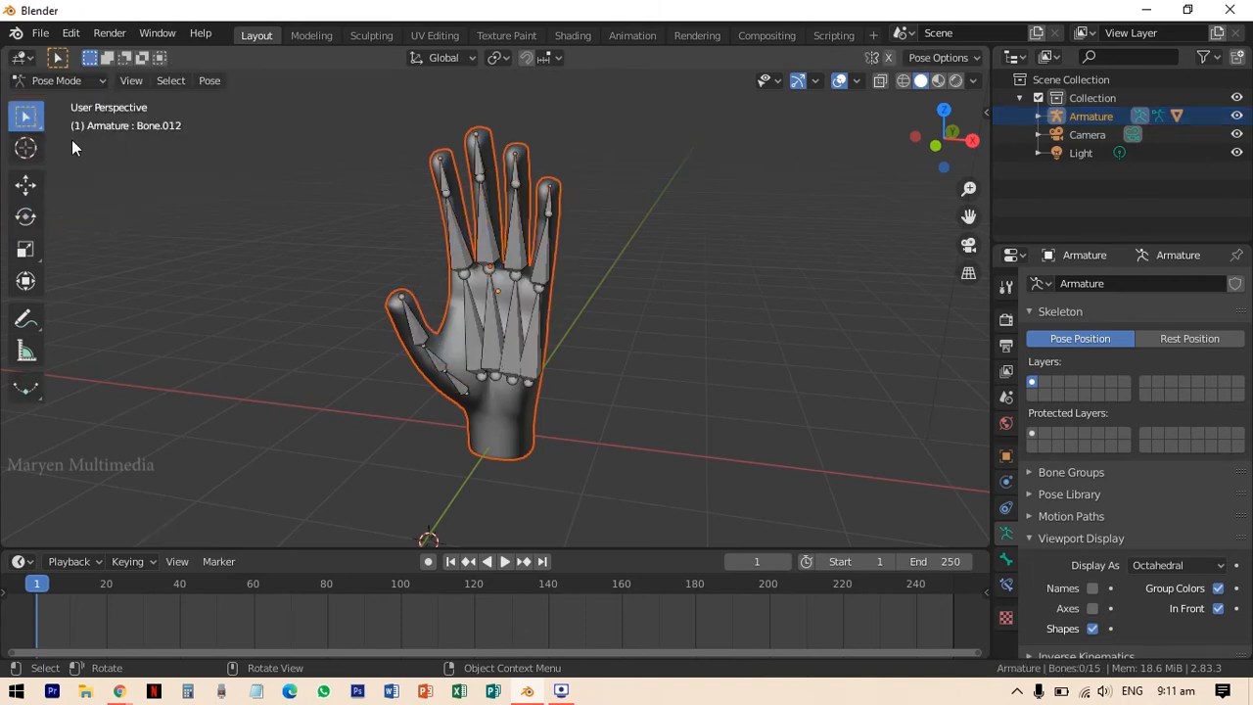
middle_drag(504, 401, 455, 396)
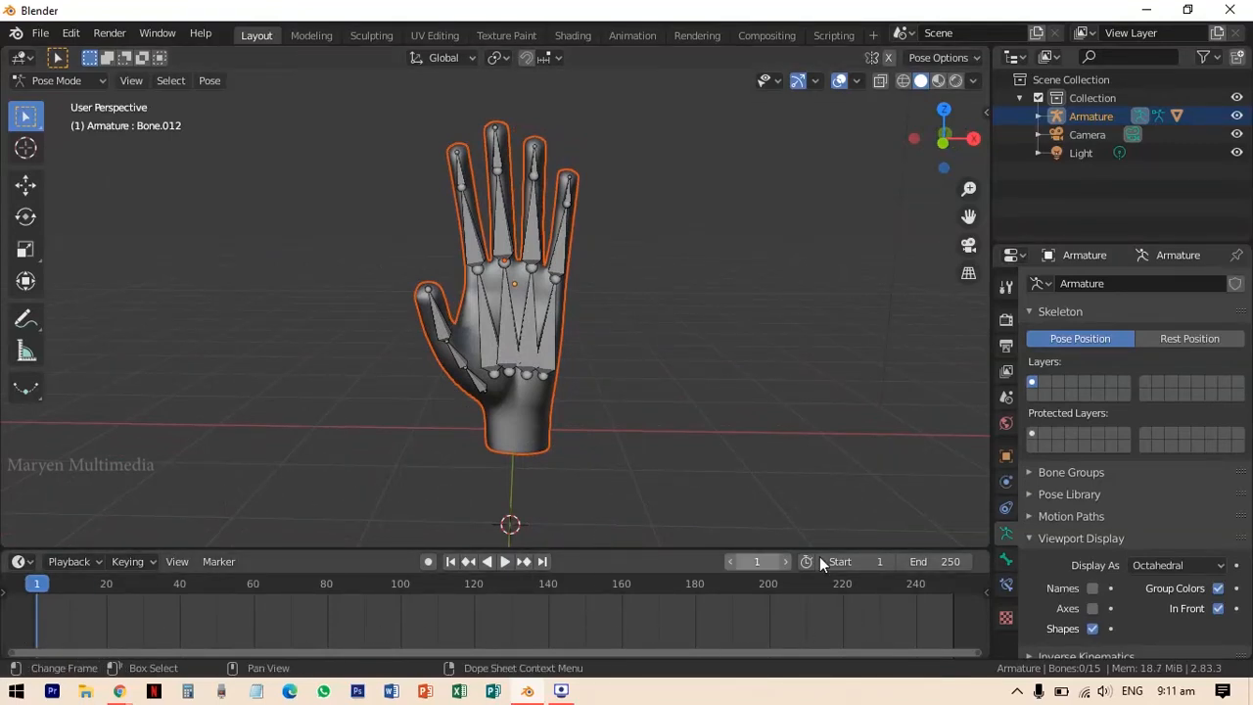
Enlarge the timeline further and set the animation's end frame to 100.
drag(583, 548, 568, 503)
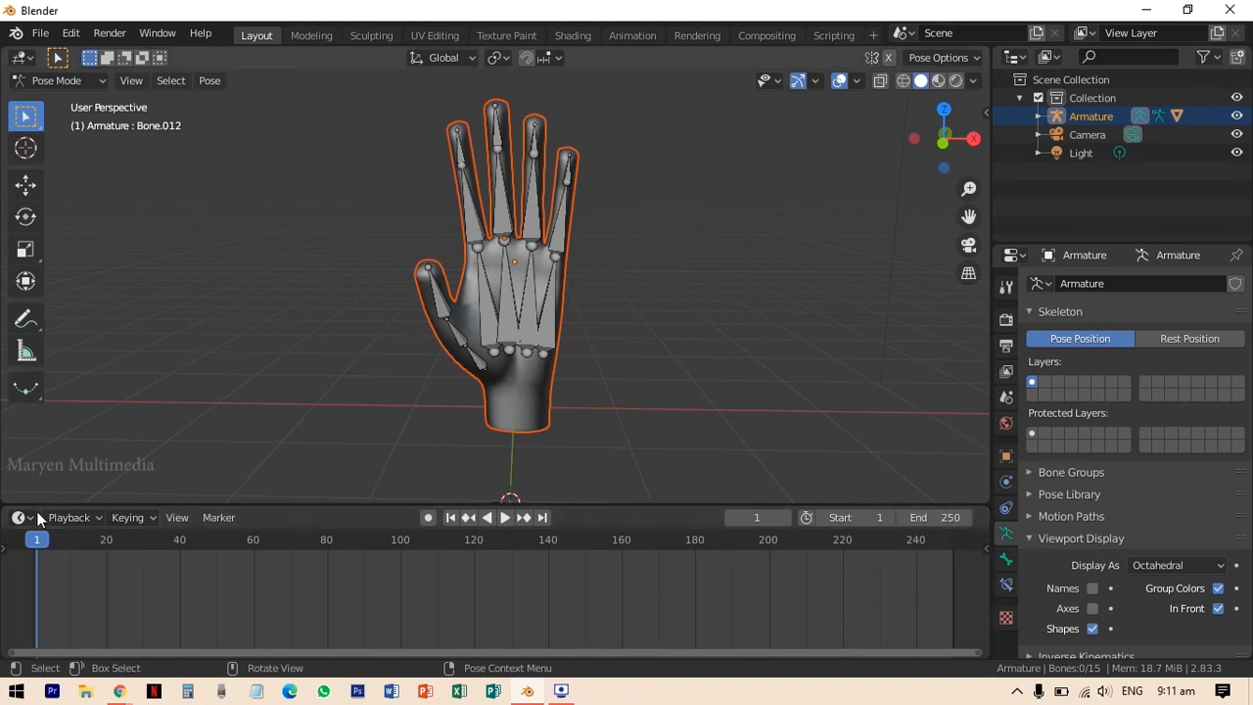
click(942, 517)
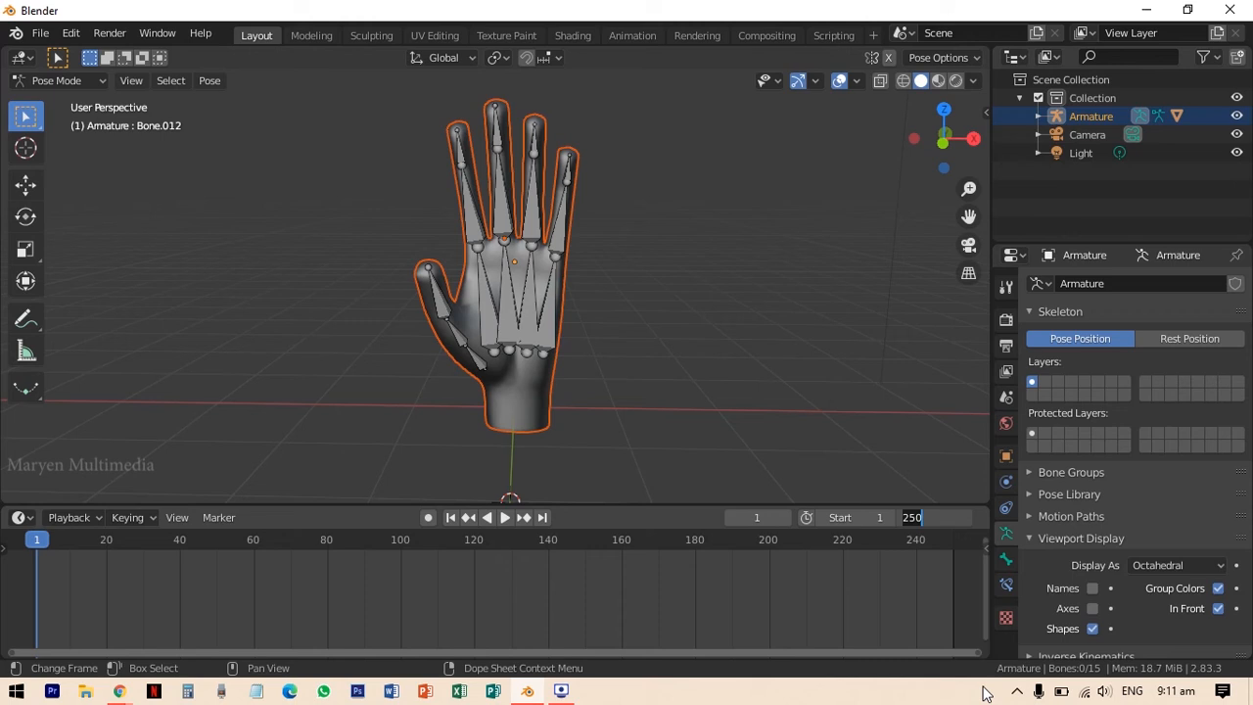
text(100)
key(Return)
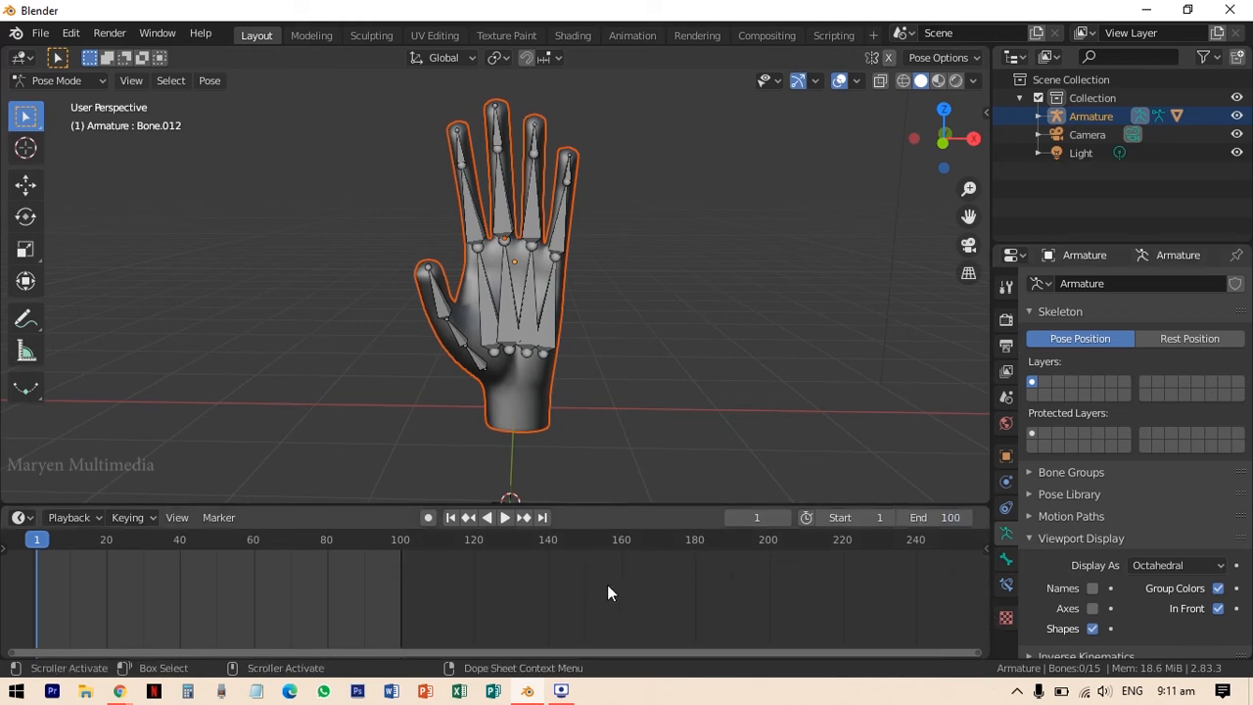
key(ctrl)
key(ctrl)
key(ctrl)
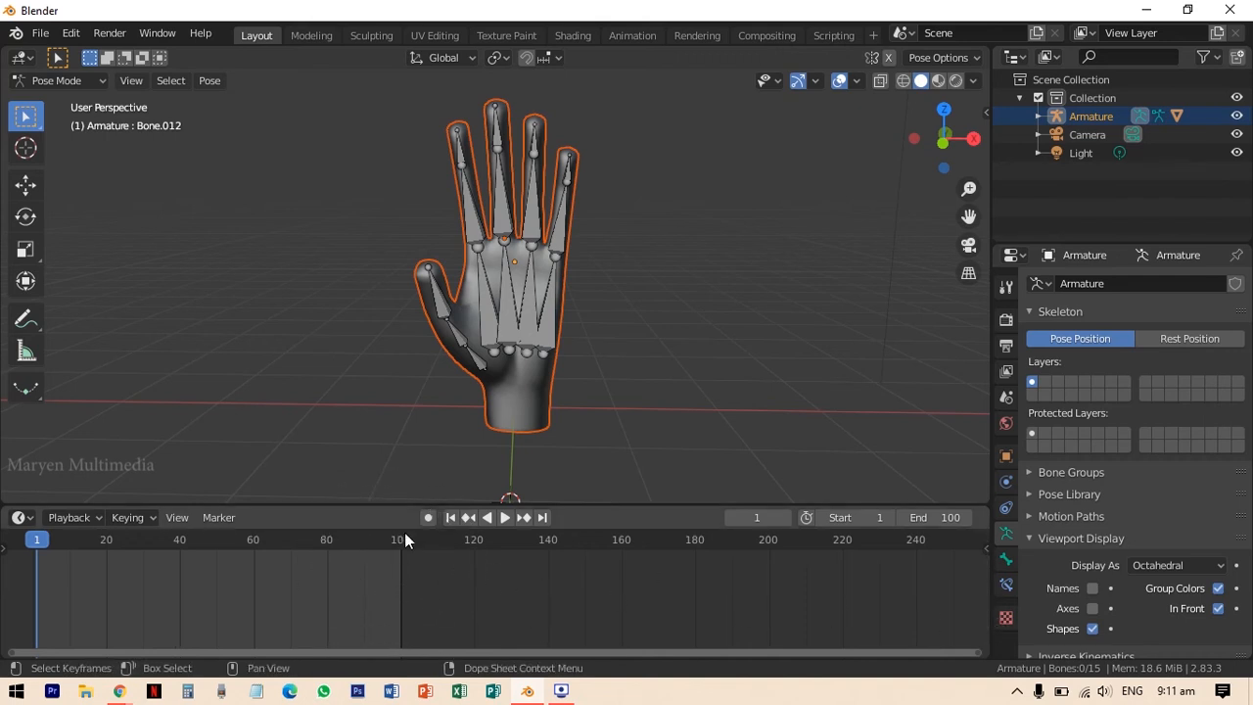
At frame 1, bend the little finger by rotating the middle bone of its chain forward about the X axis.
middle_drag(401, 355, 626, 332)
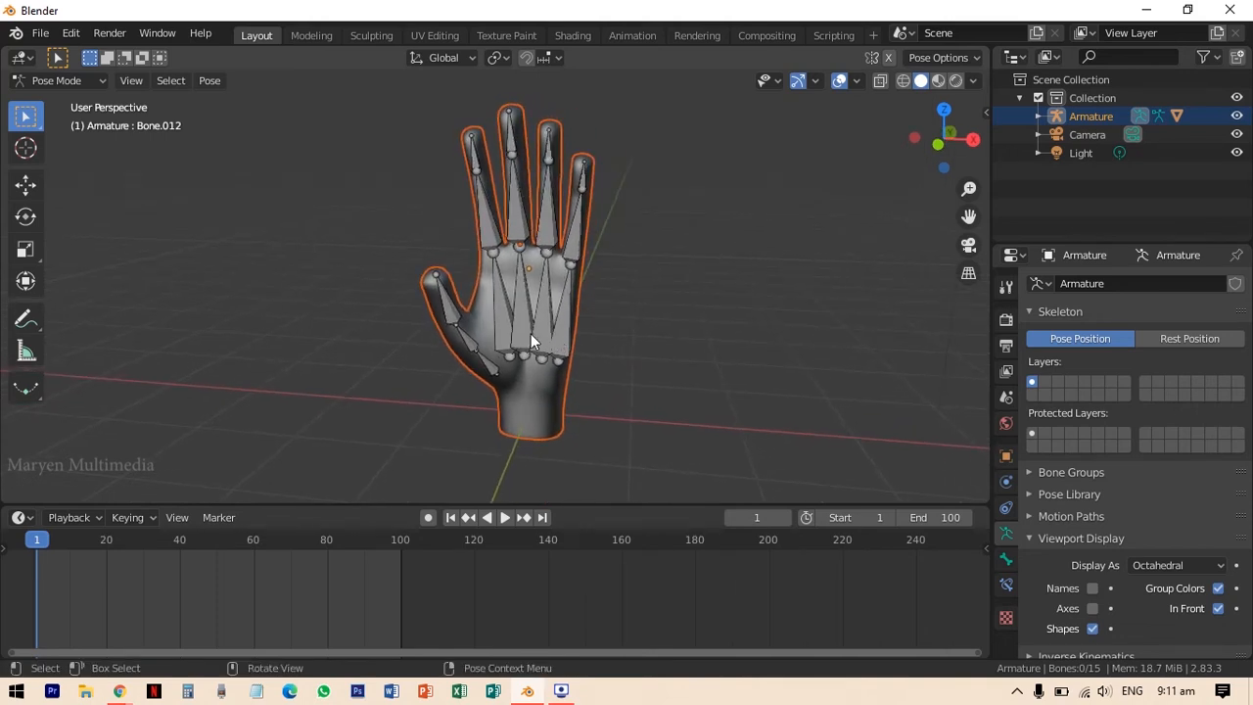
click(42, 545)
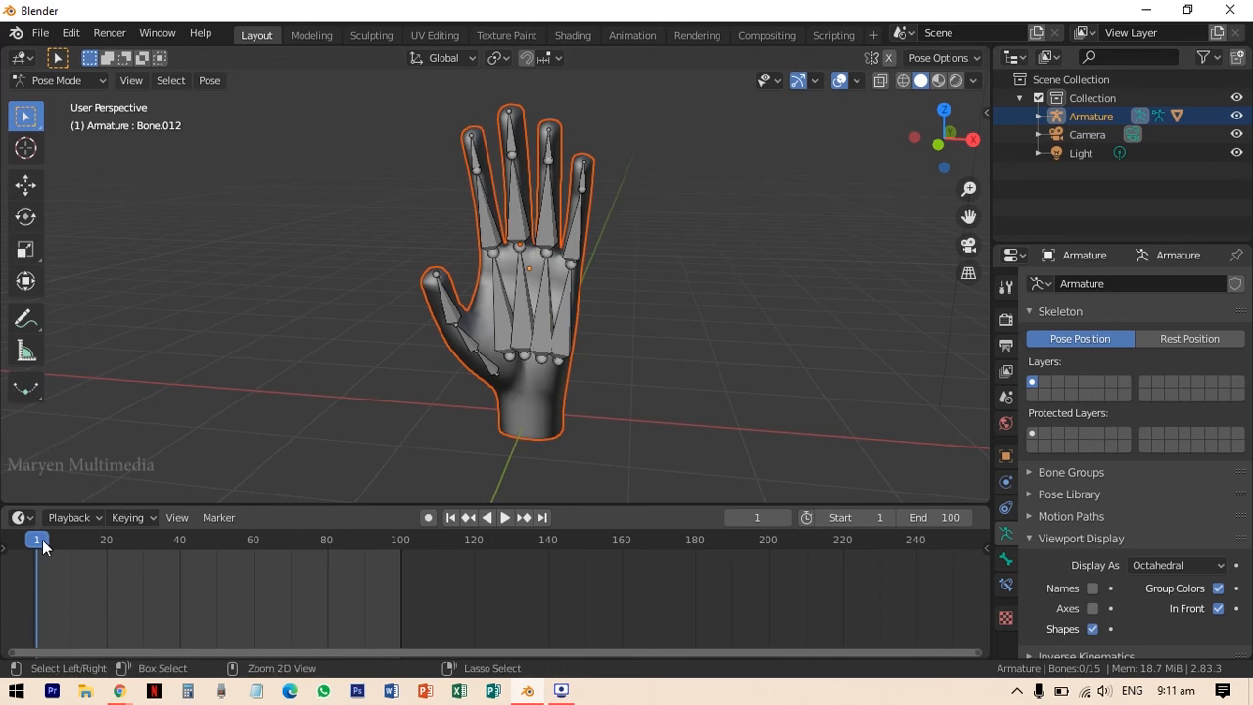
middle_drag(432, 379, 551, 320)
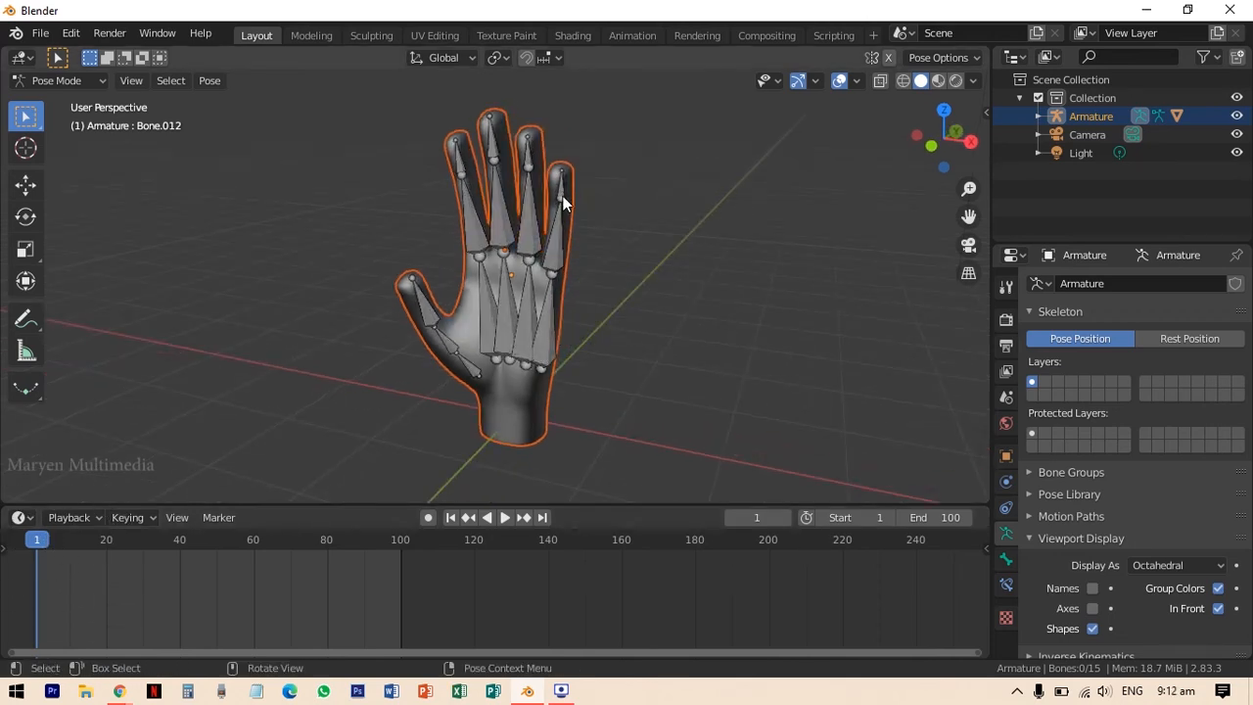
click(552, 258)
middle_drag(560, 257, 553, 229)
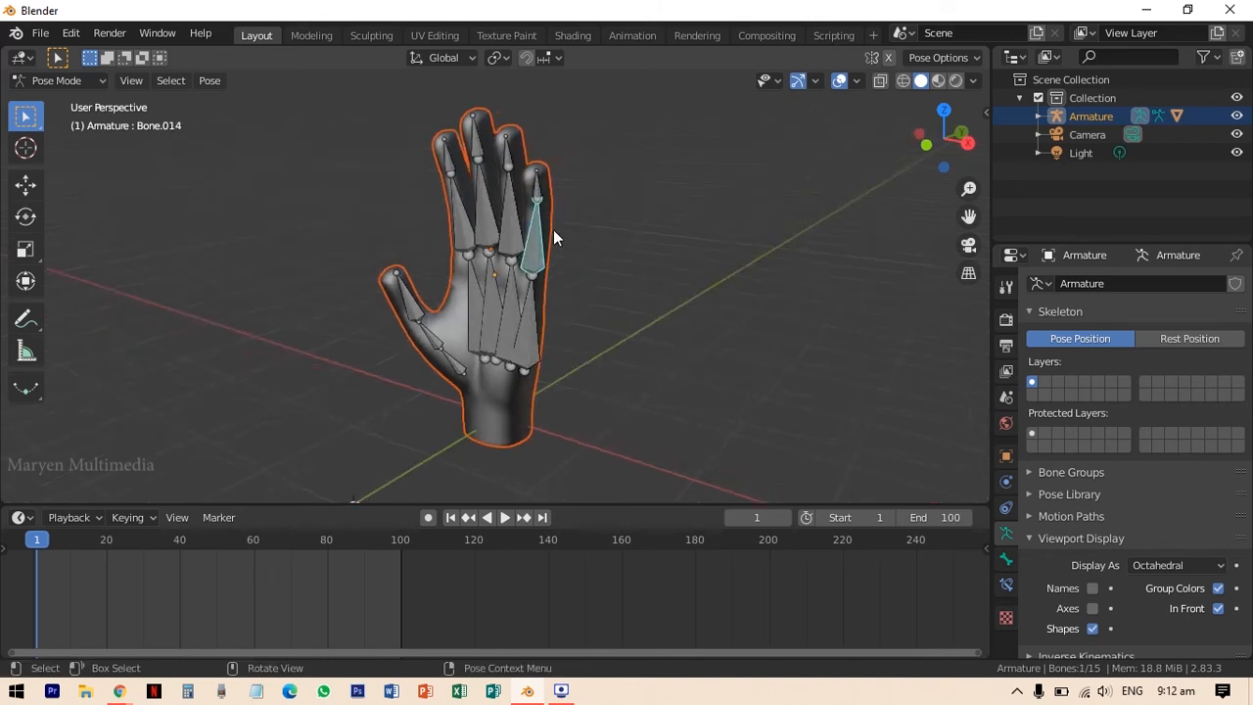
click(26, 221)
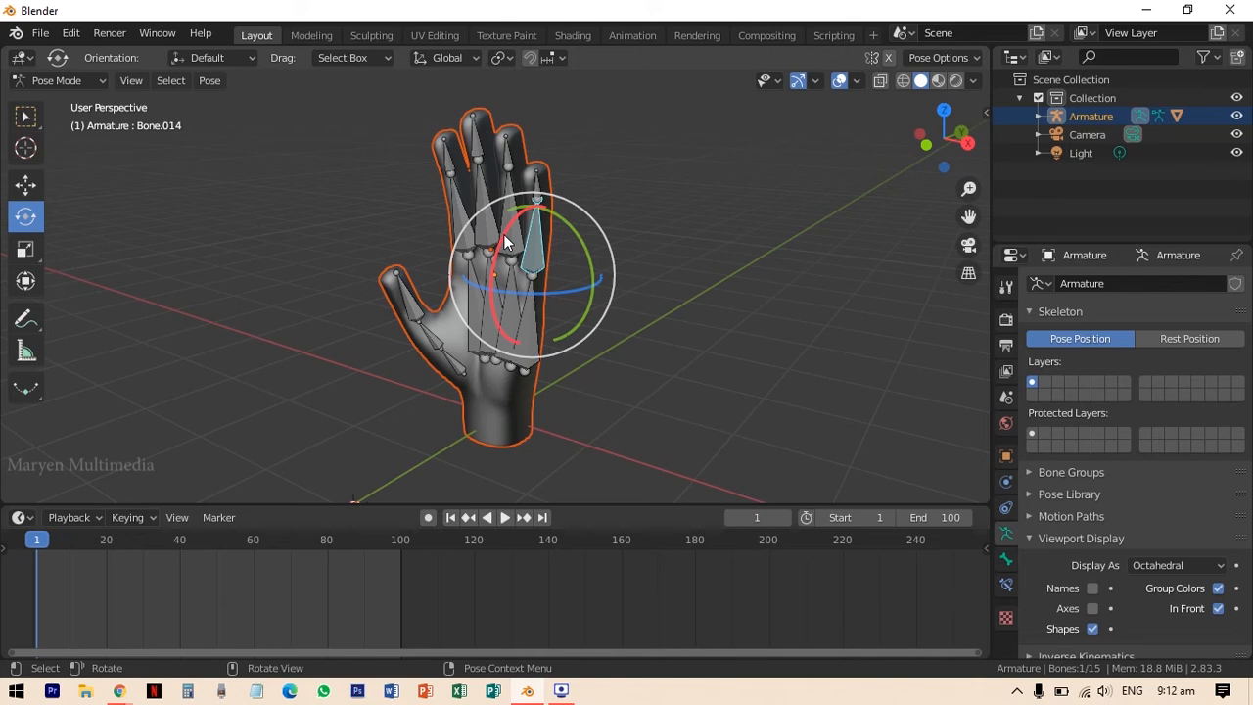
drag(500, 237, 490, 256)
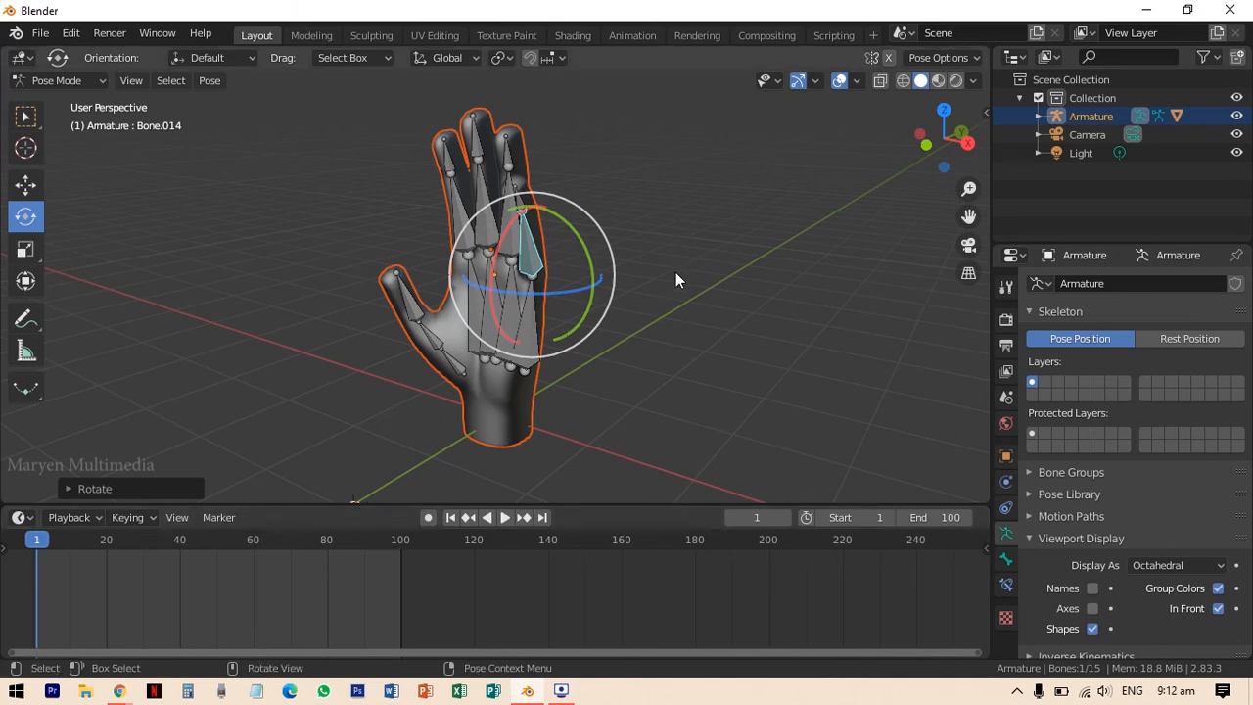
Insert a Rotation keyframe for the bent little finger bone at frame 1.
key(ctrl)
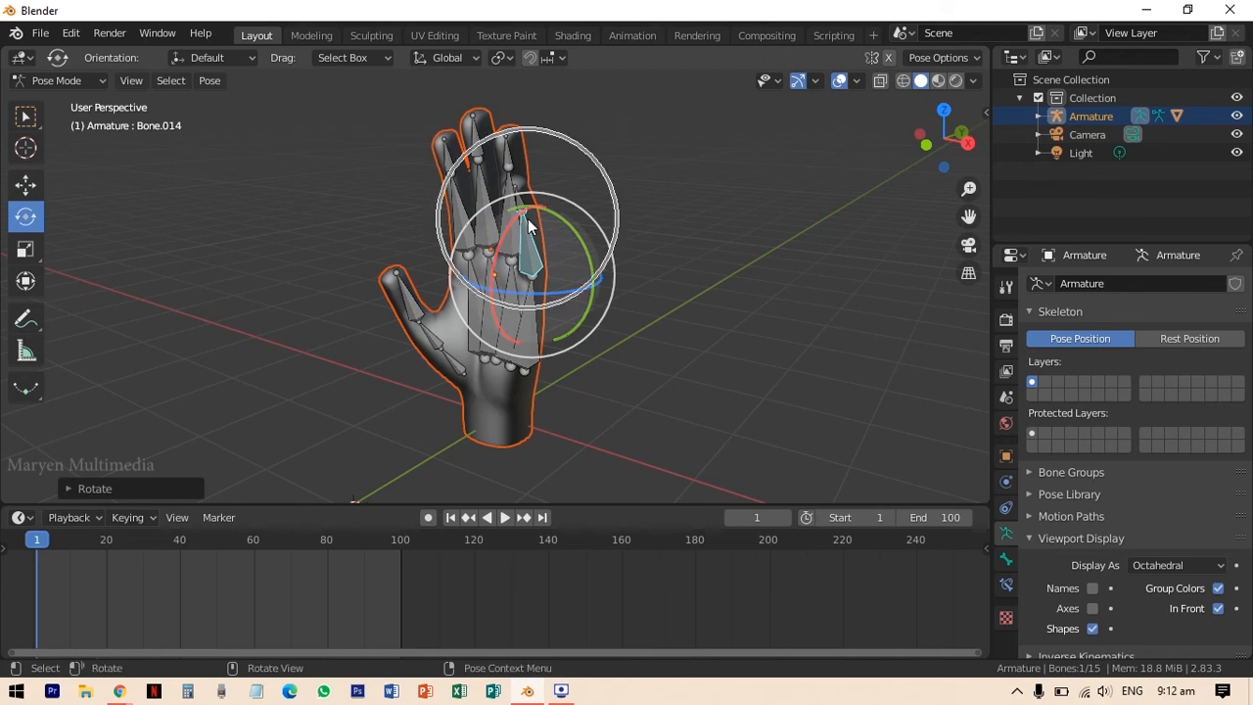
key(ctrl)
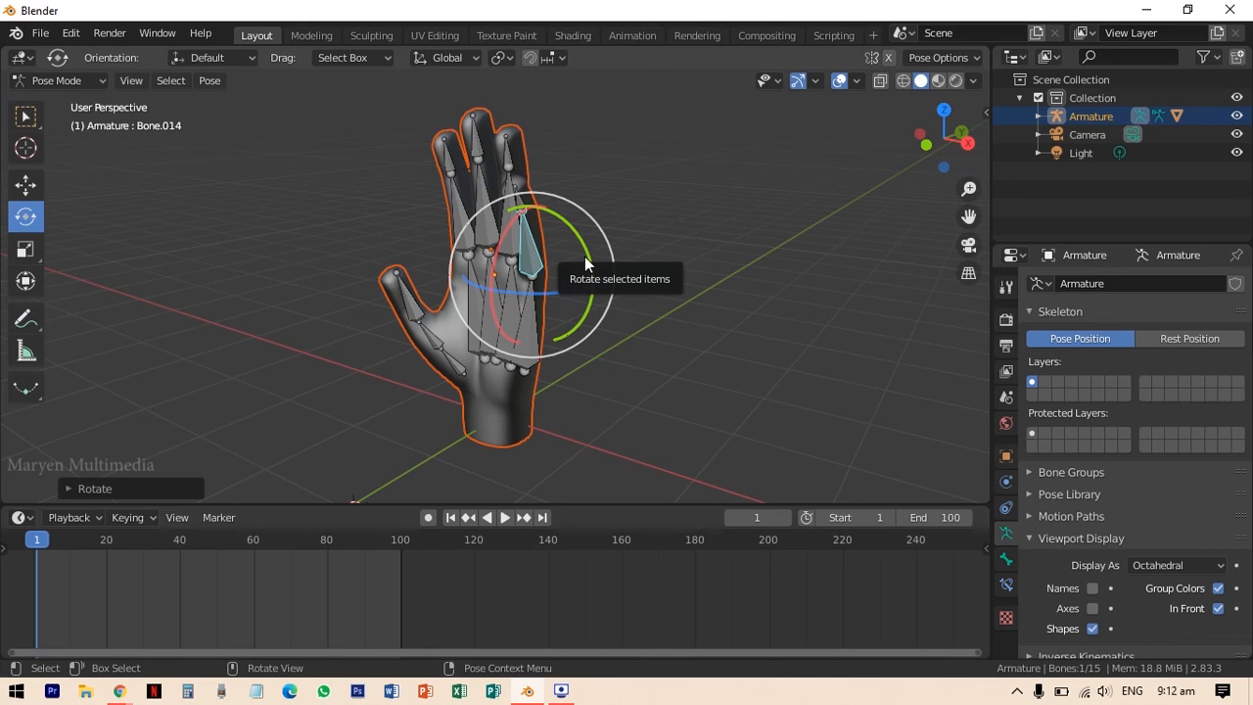
right_click(528, 260)
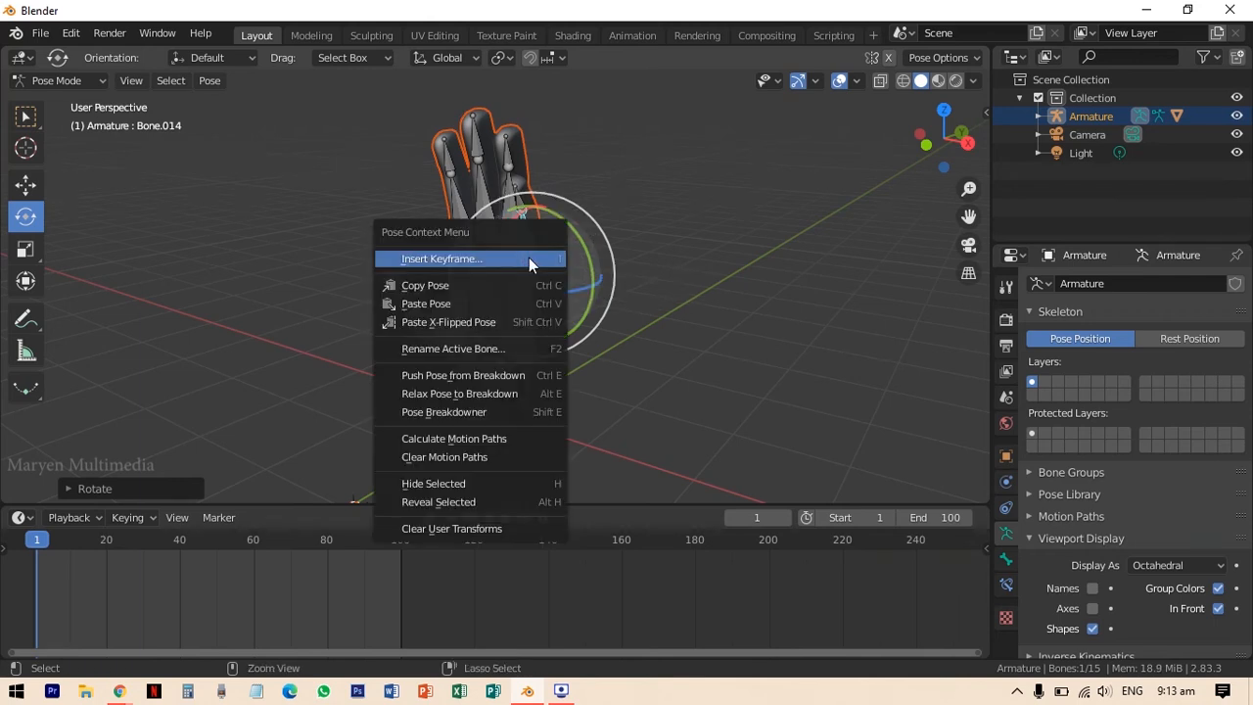
click(528, 258)
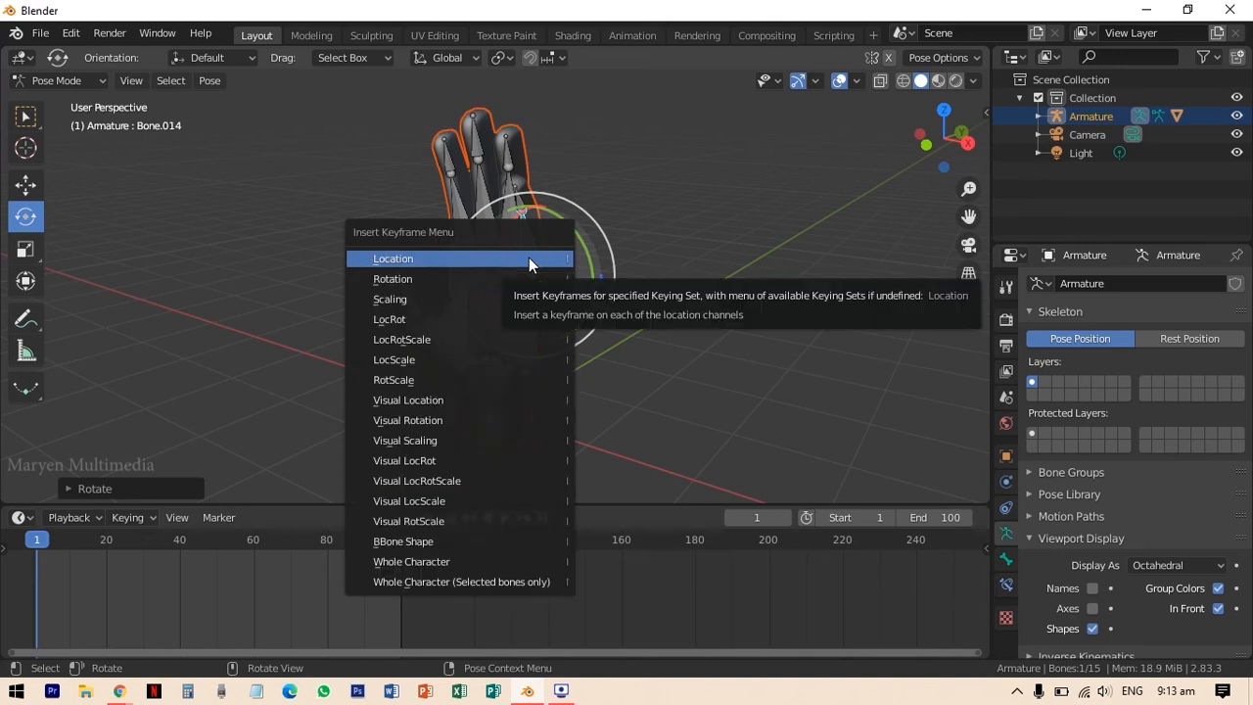
click(413, 277)
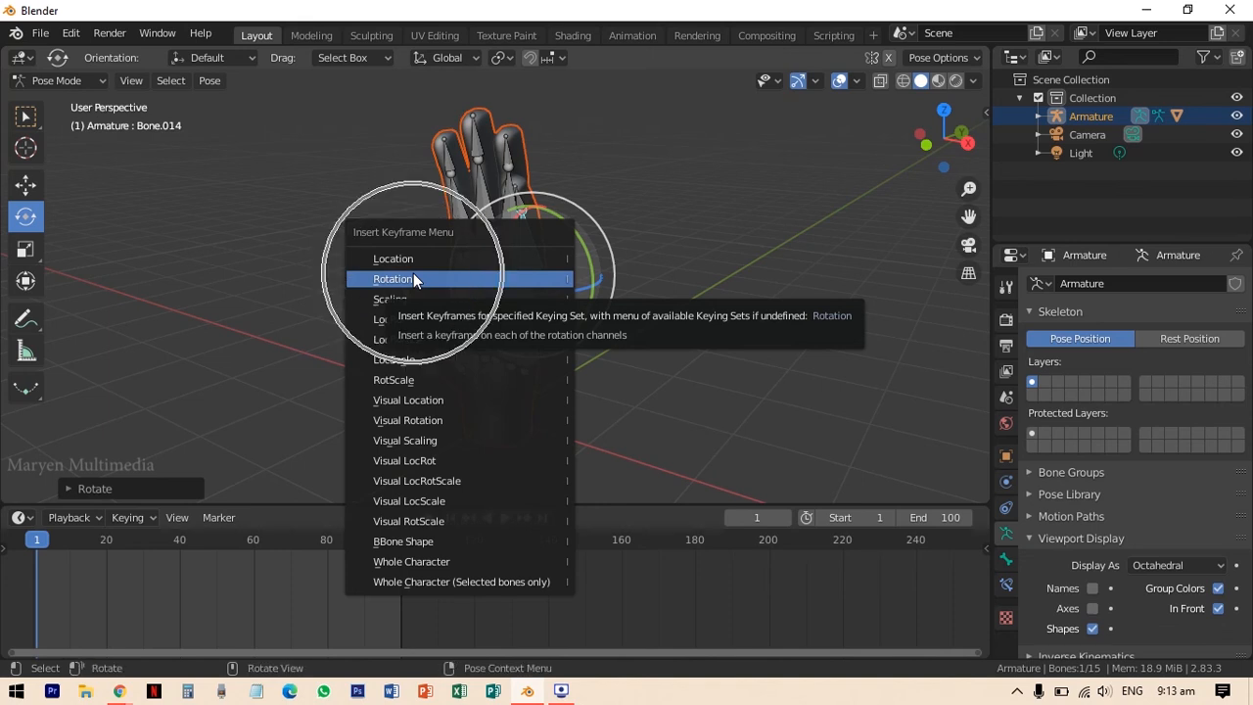
click(35, 565)
click(37, 560)
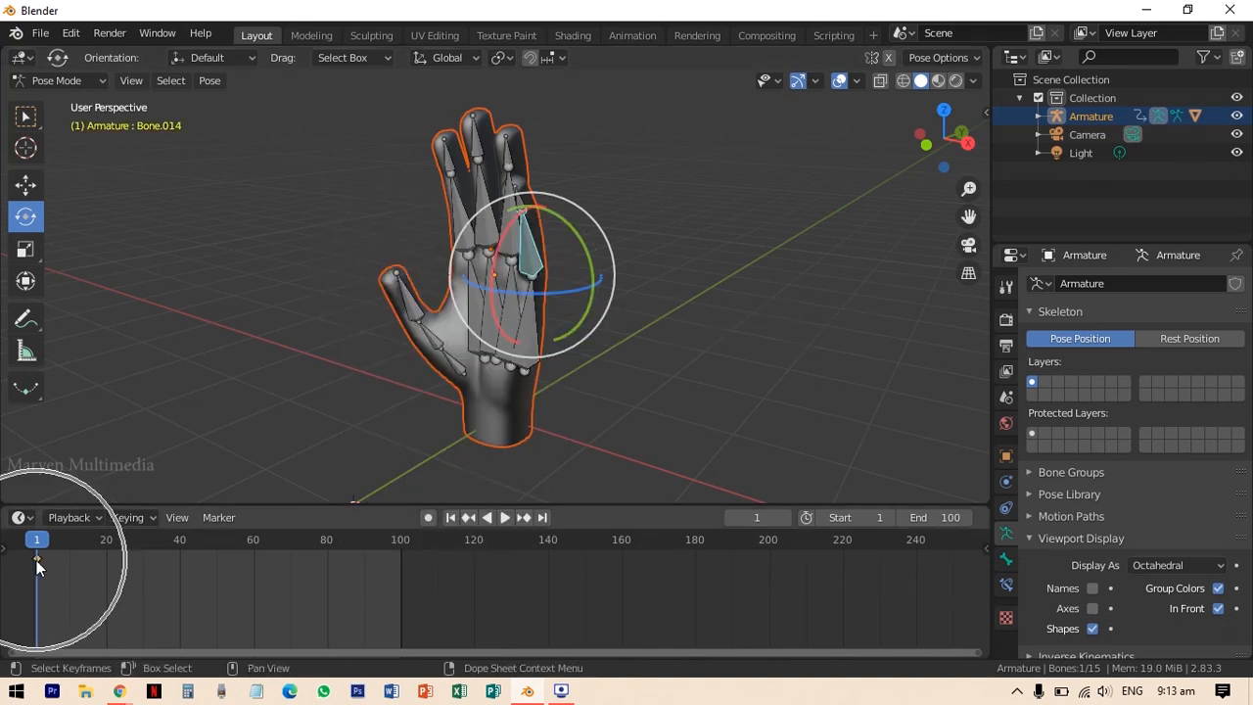
At frame 100, rotate the little finger bone back toward upright and insert a keyframe for it.
click(398, 540)
mouse_move(498, 251)
mouse_down()
mouse_move(516, 257)
mouse_move(508, 270)
mouse_up()
click(401, 540)
right_click(508, 270)
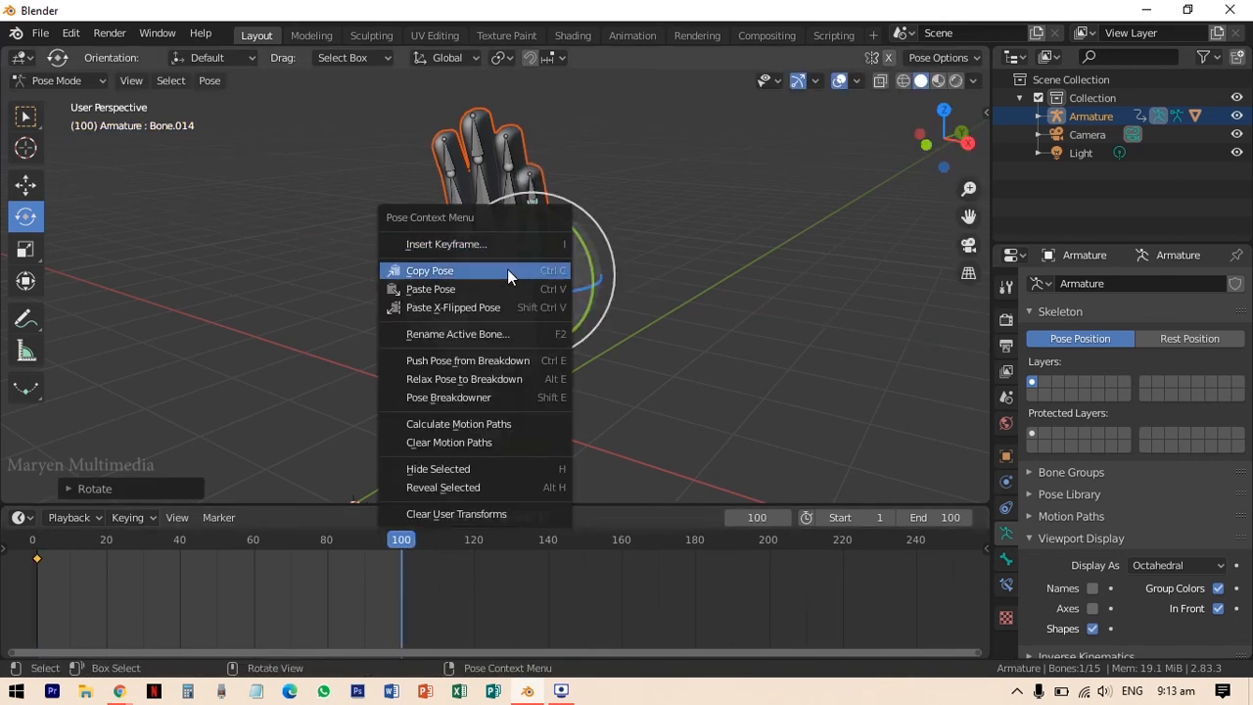
click(507, 245)
click(508, 244)
Play the little finger animation from frame 1, stop it, and check the pose partway along the timeline.
click(40, 540)
click(502, 519)
click(497, 519)
click(502, 519)
click(497, 519)
click(263, 543)
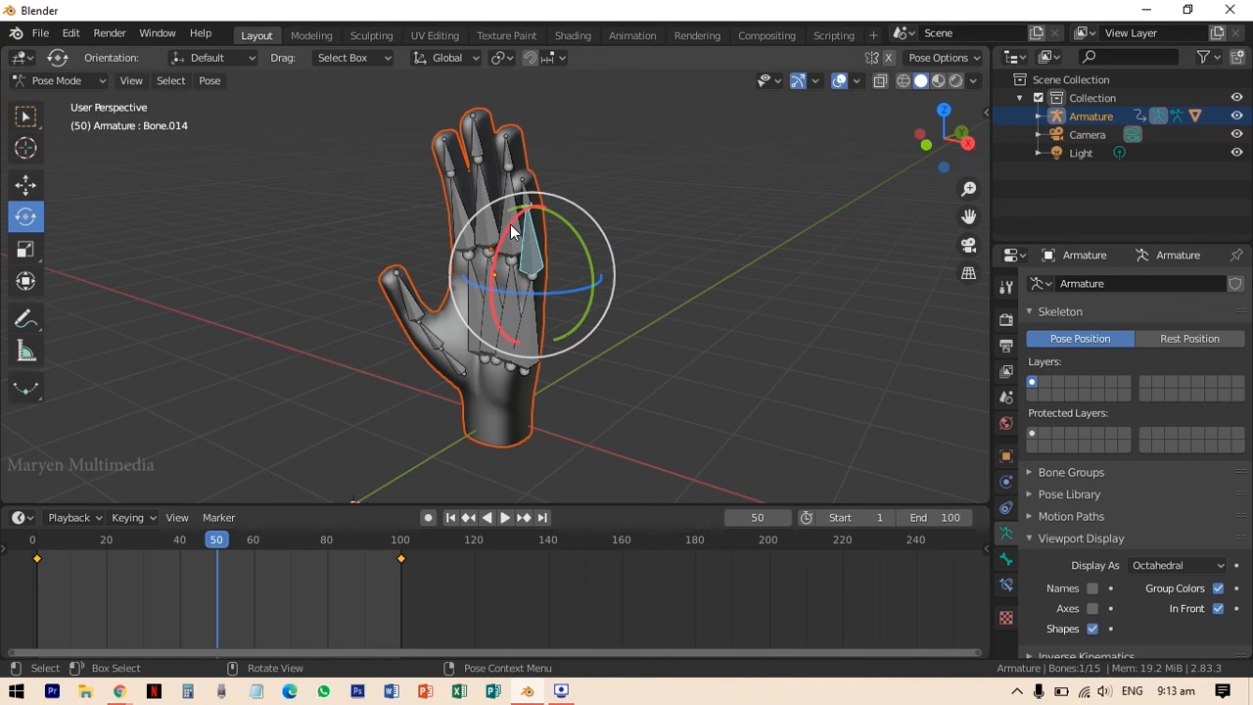
Select the ring finger's middle bone and the little finger's middle bone in turn to compare their keyframes.
click(506, 191)
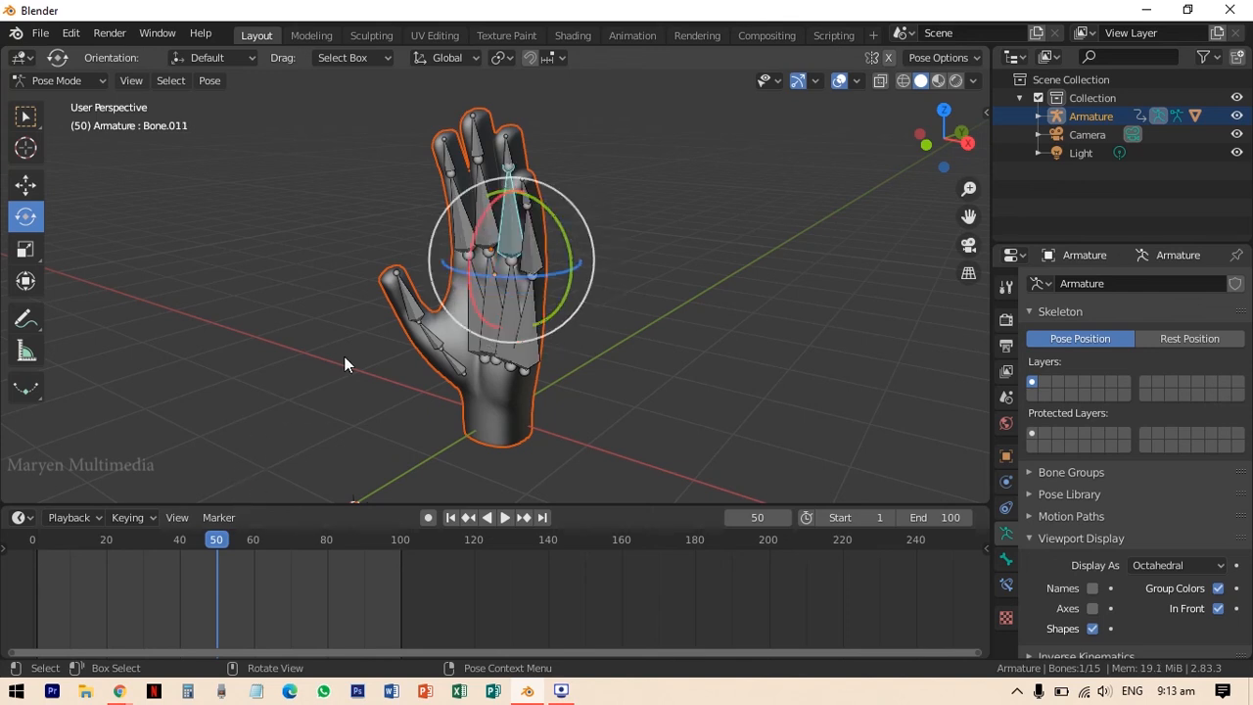
click(519, 258)
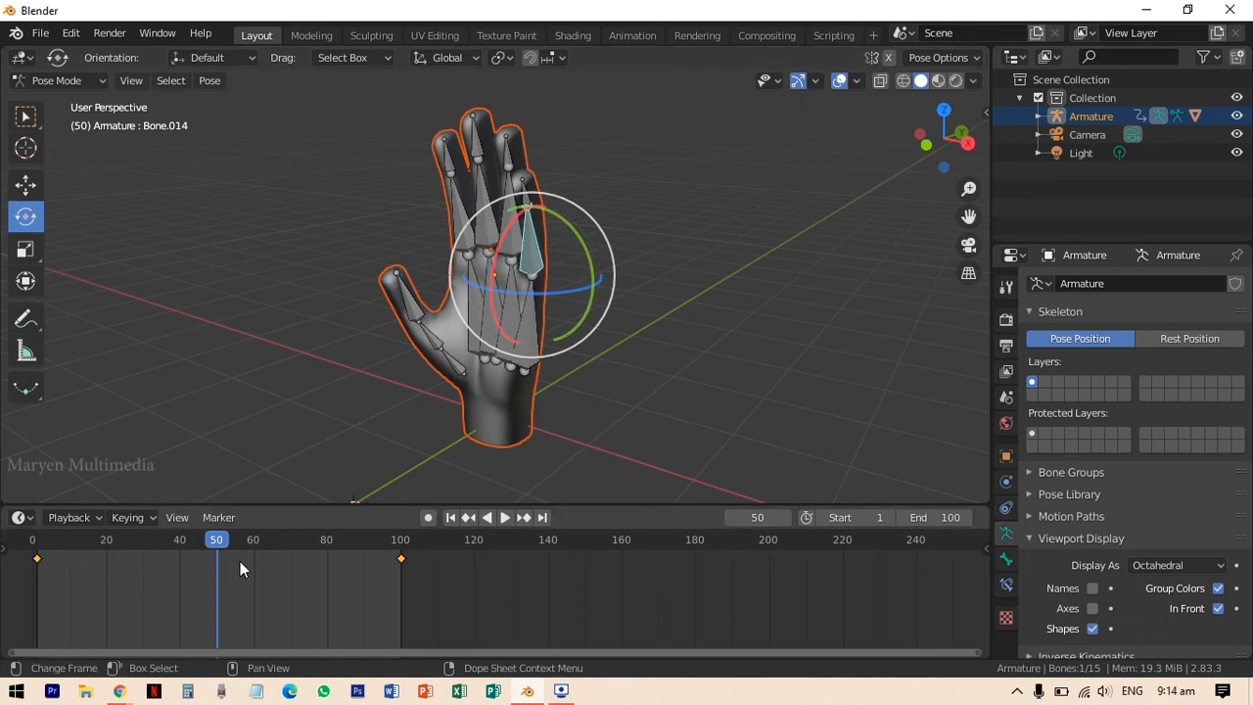
click(508, 239)
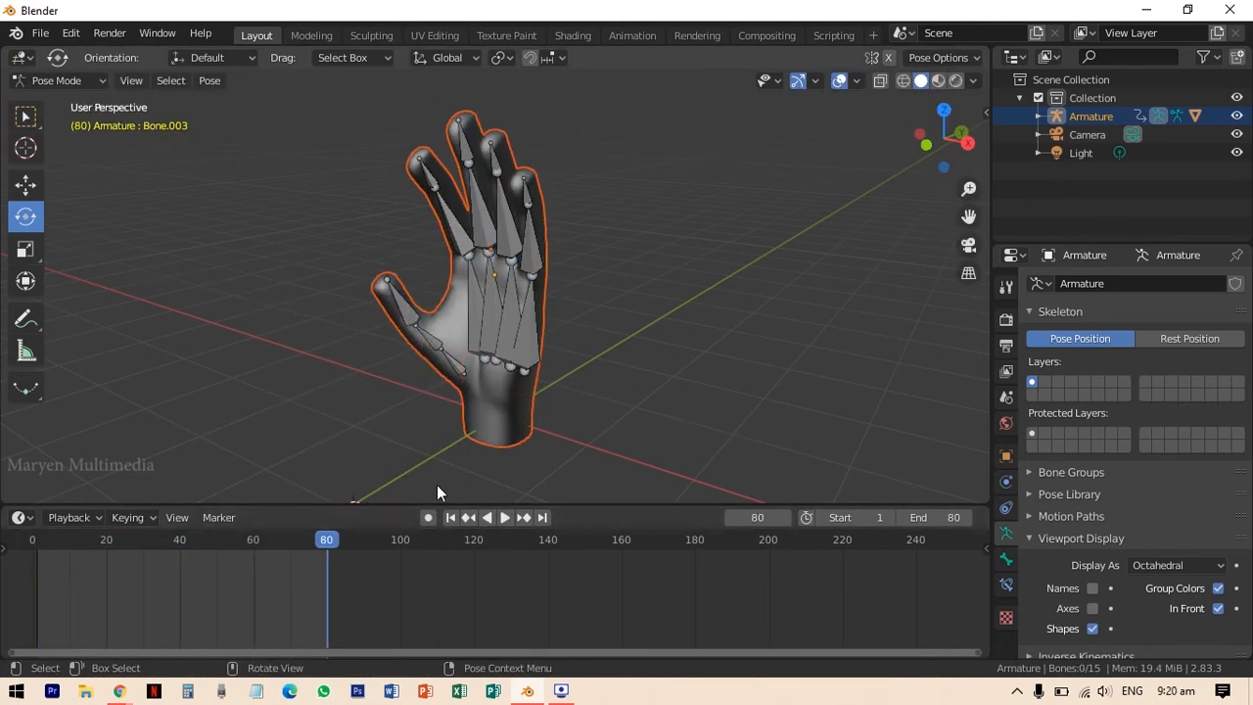
Play the complete hand animation with the bones shown, and stop the playback.
click(505, 517)
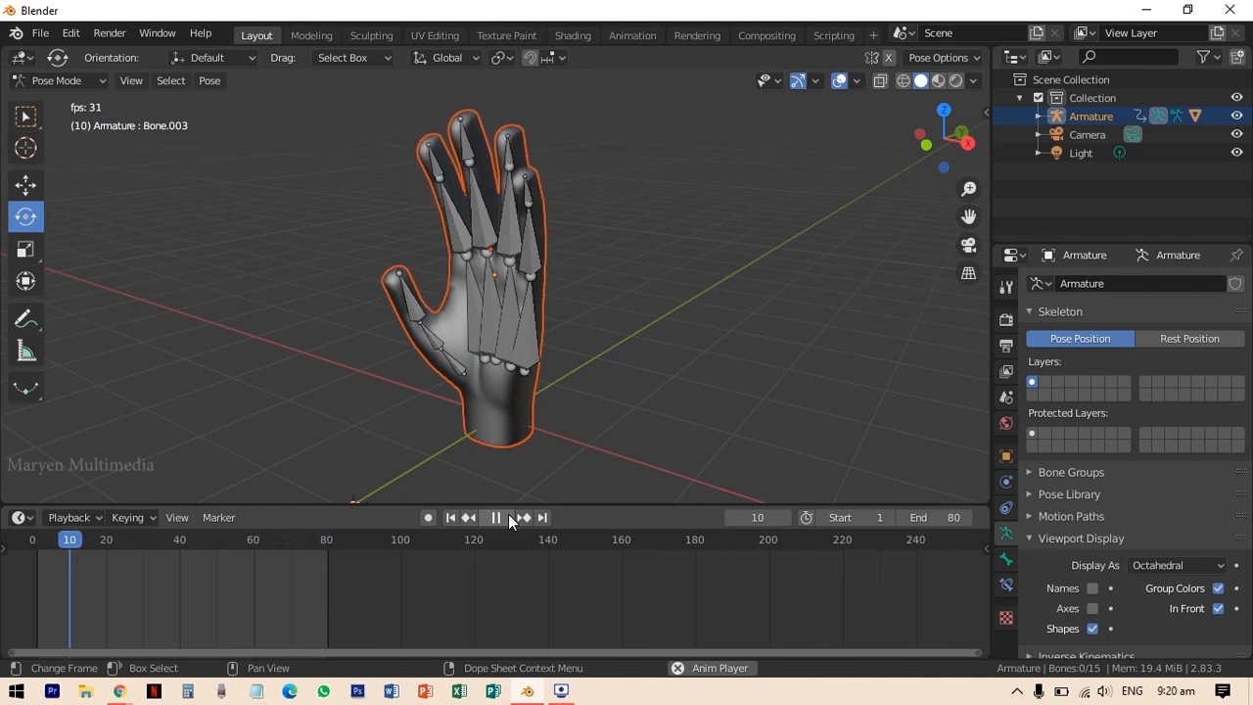
click(507, 517)
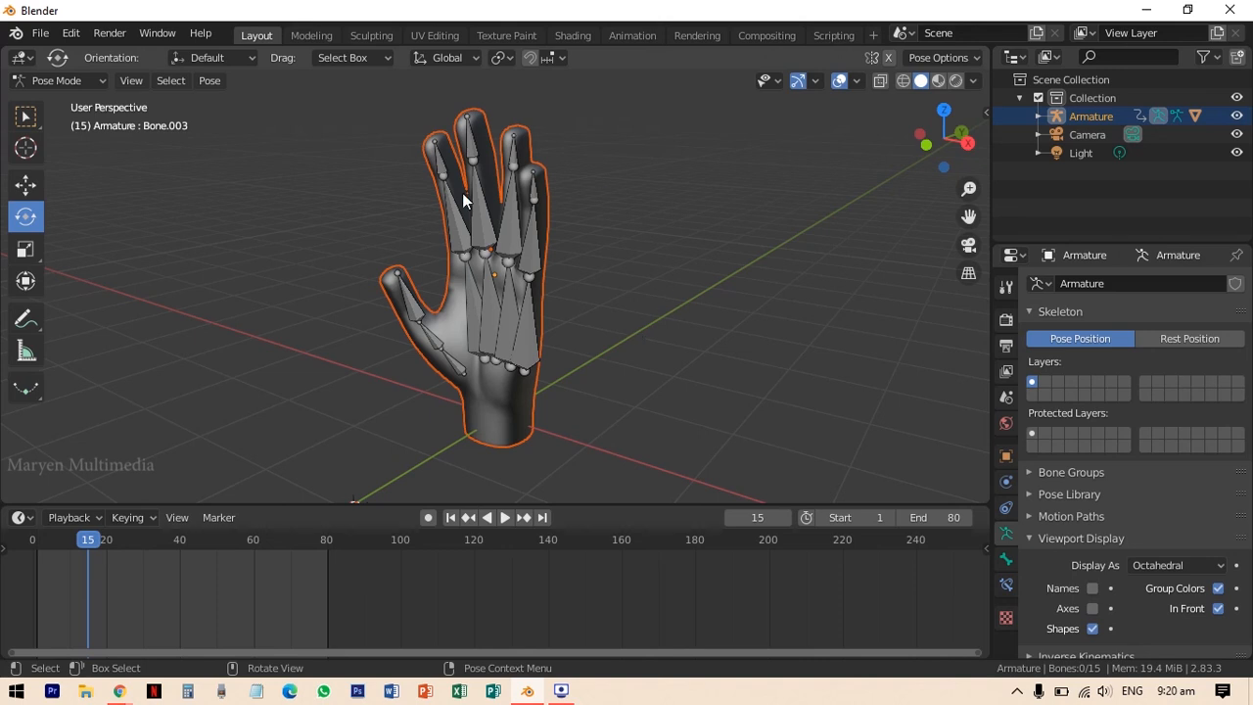
Turn off the armature's In Front display and play the animation on the hand mesh.
middle_drag(501, 250, 408, 264)
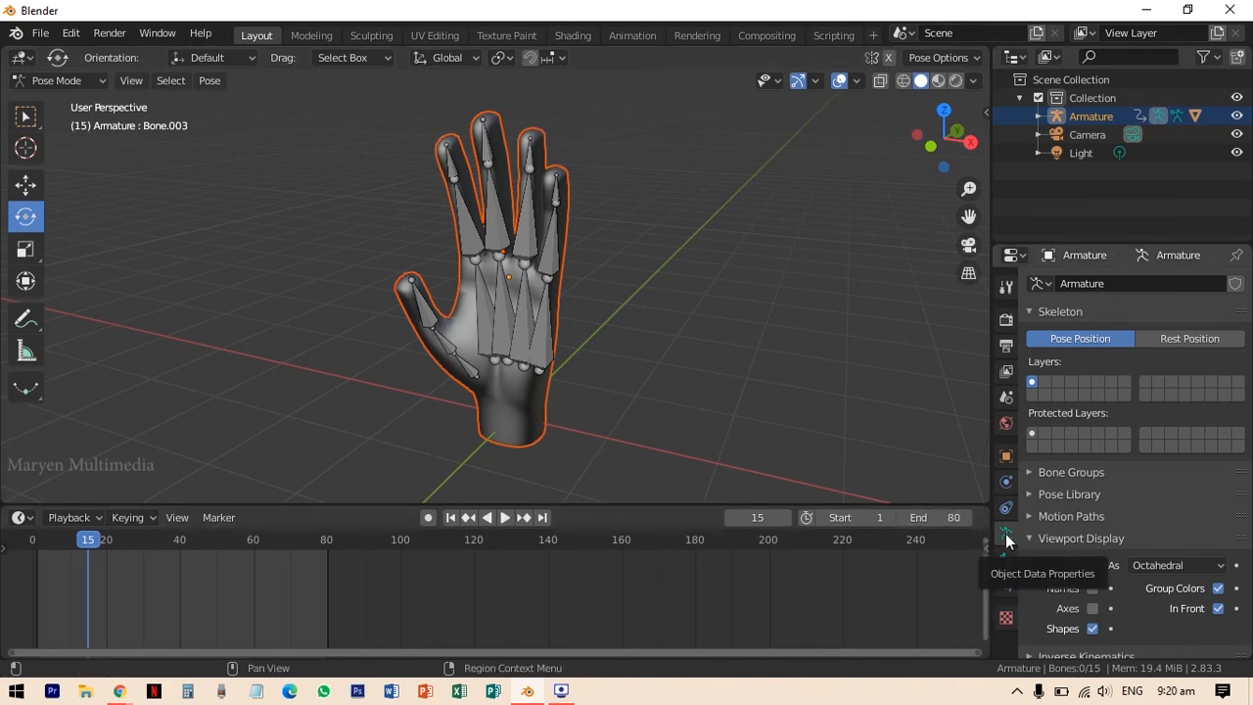
click(1217, 609)
mouse_move(386, 295)
middle_down()
mouse_move(703, 312)
mouse_move(170, 311)
mouse_move(409, 309)
mouse_move(389, 298)
middle_up()
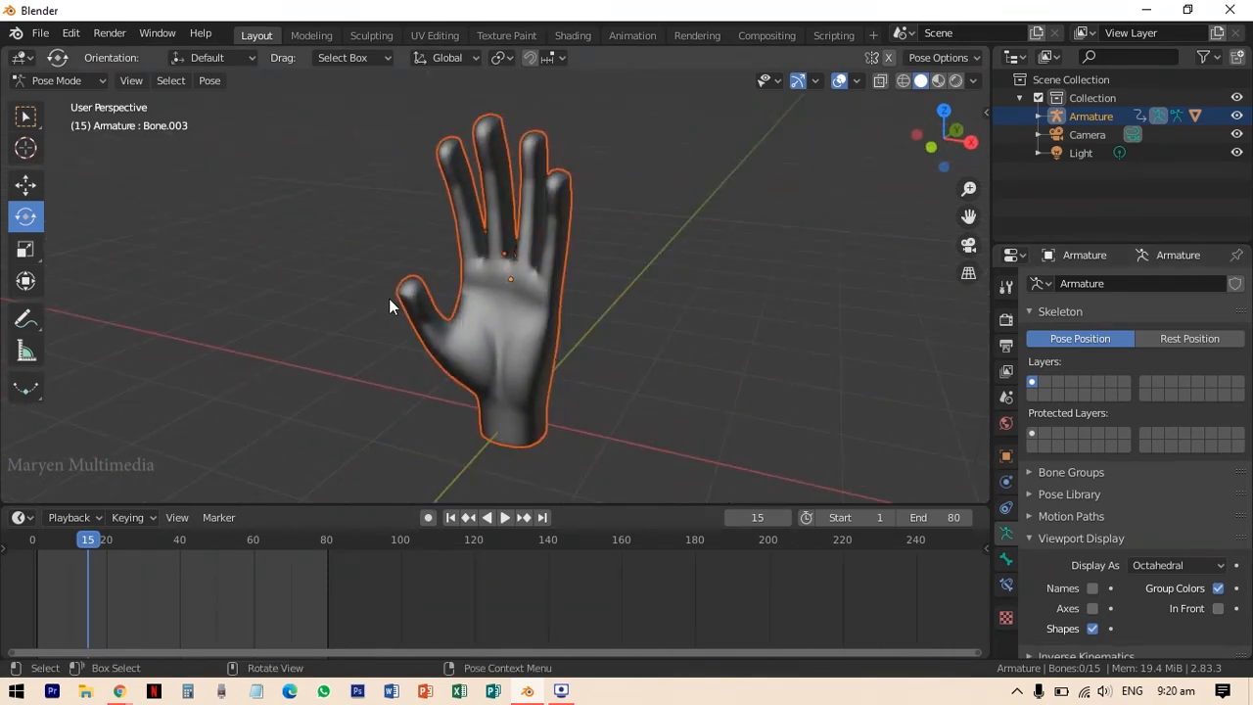
click(509, 517)
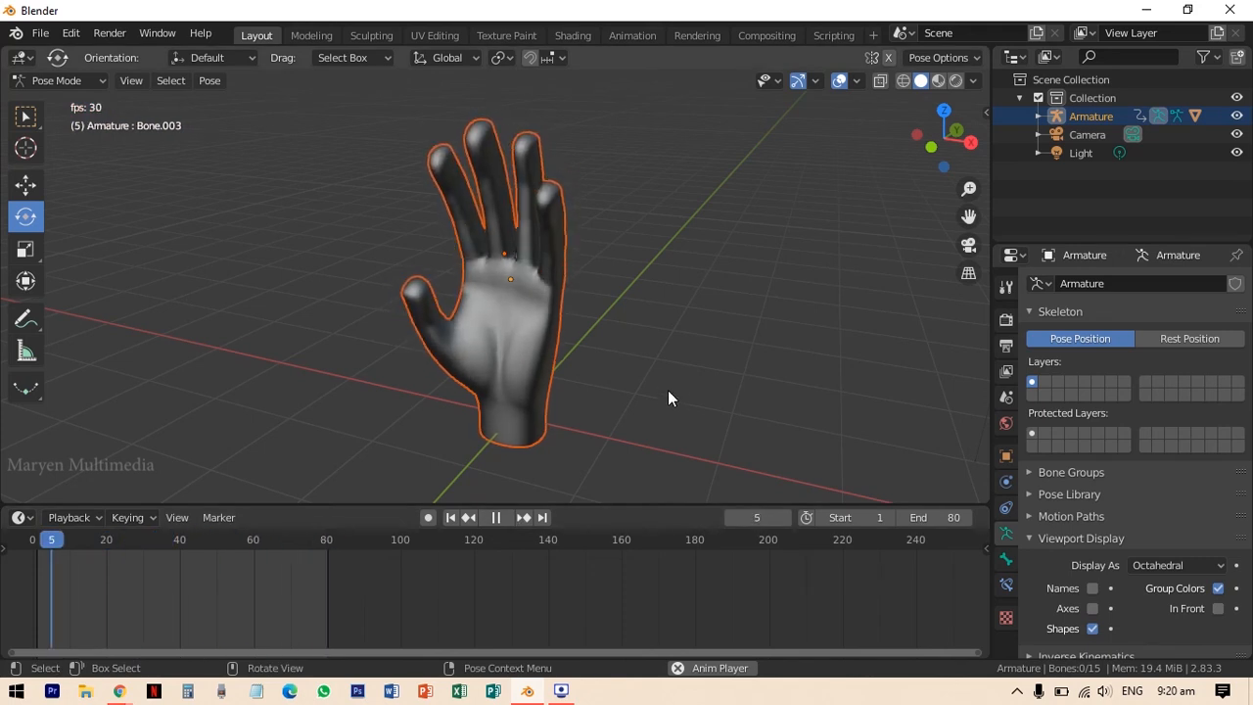
mouse_move(587, 321)
middle_down()
mouse_move(788, 338)
mouse_move(310, 338)
mouse_move(640, 341)
mouse_move(732, 324)
mouse_move(557, 326)
mouse_move(592, 319)
middle_up()
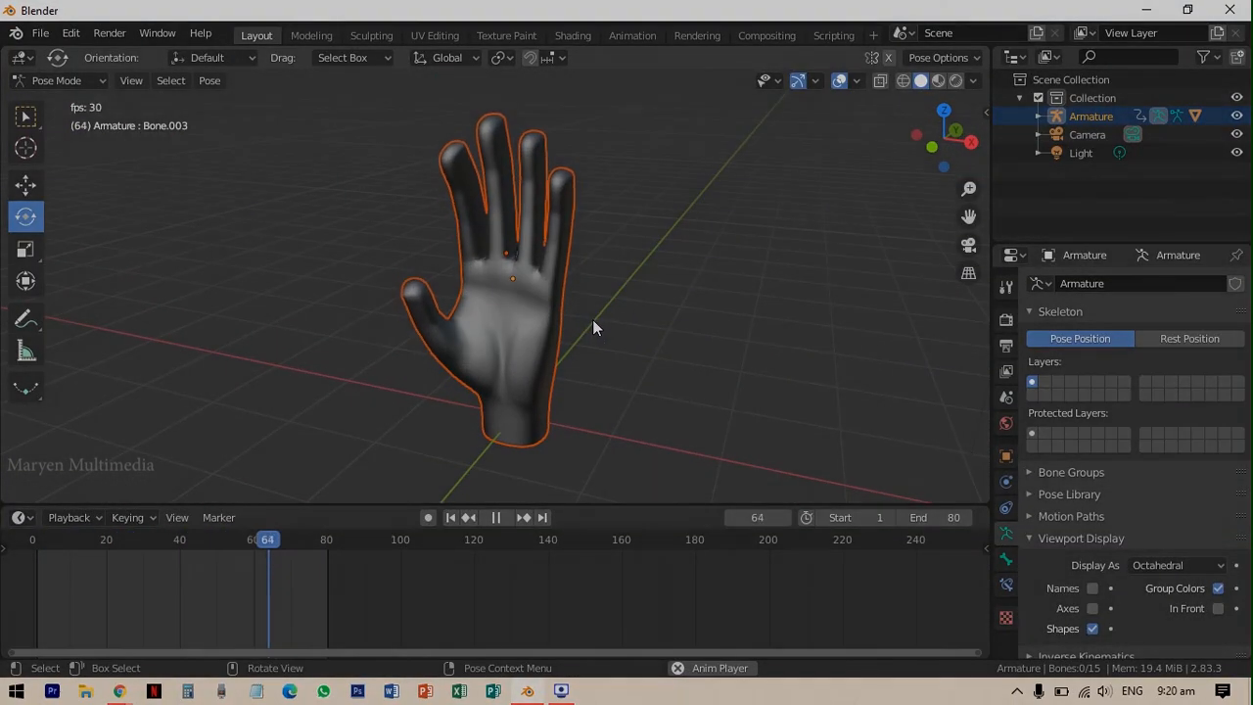